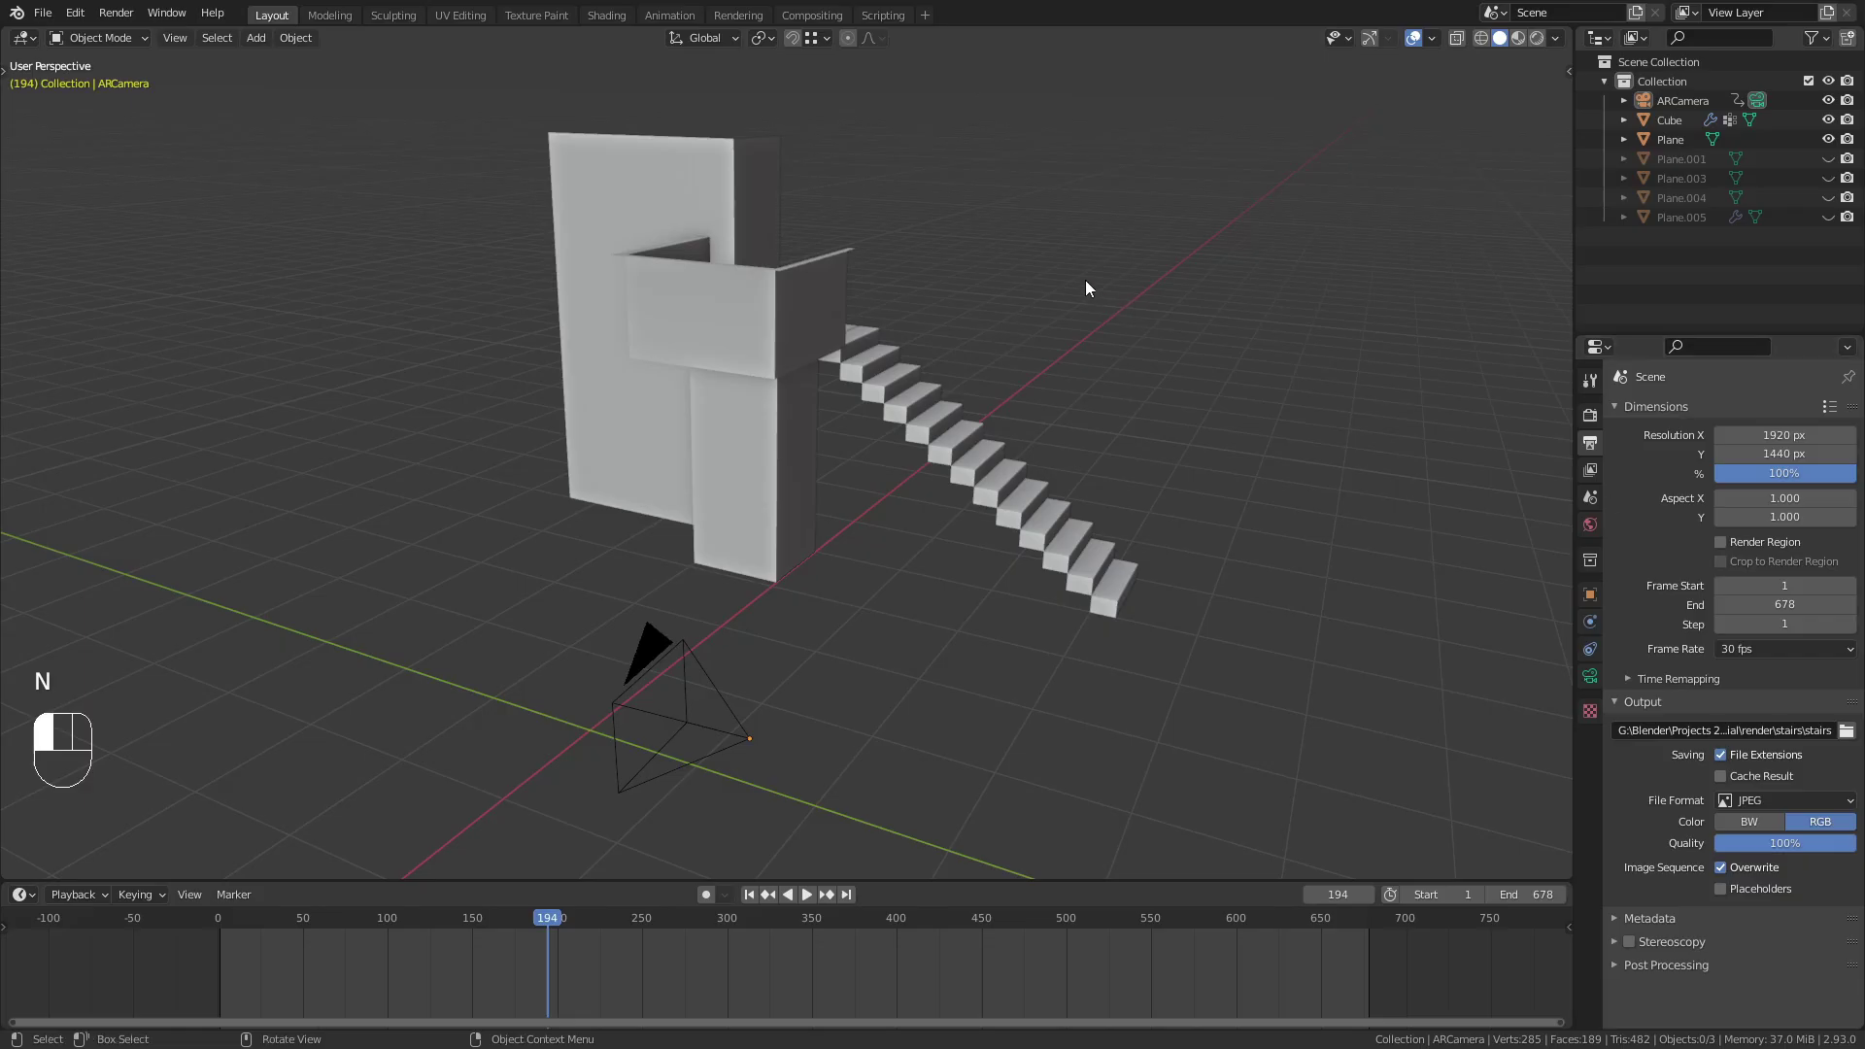
Examine the staircase and the adjoining platform and wall mesh from several angles.
{"action": "scroll", "coordinate": [1163, 452], "scroll_direction": "up", "scroll_amount": 3}
{"action": "middle_click_drag", "start_coordinate": [1080, 342], "coordinate": [1057, 428], "text": "shift"}
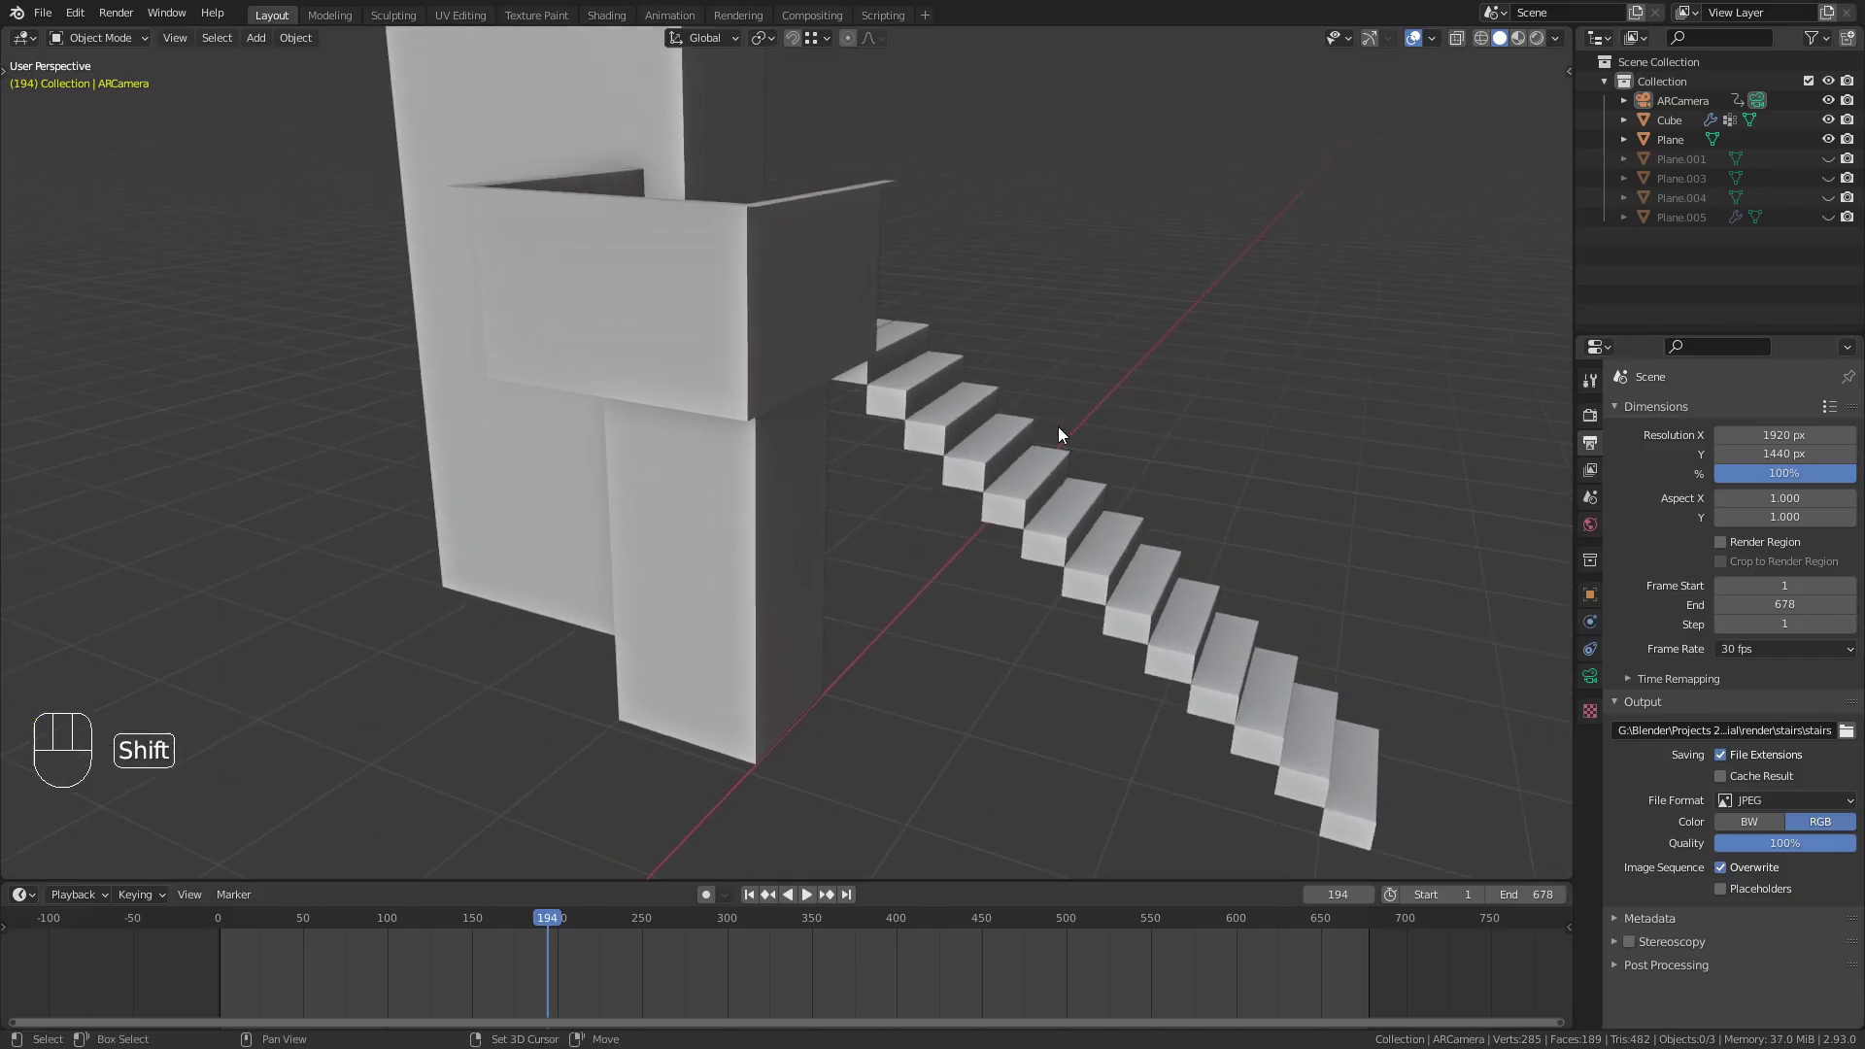
{"action": "middle_click_drag", "start_coordinate": [981, 283], "coordinate": [1002, 525]}
{"action": "scroll", "coordinate": [987, 348], "scroll_direction": "down", "scroll_amount": 1}
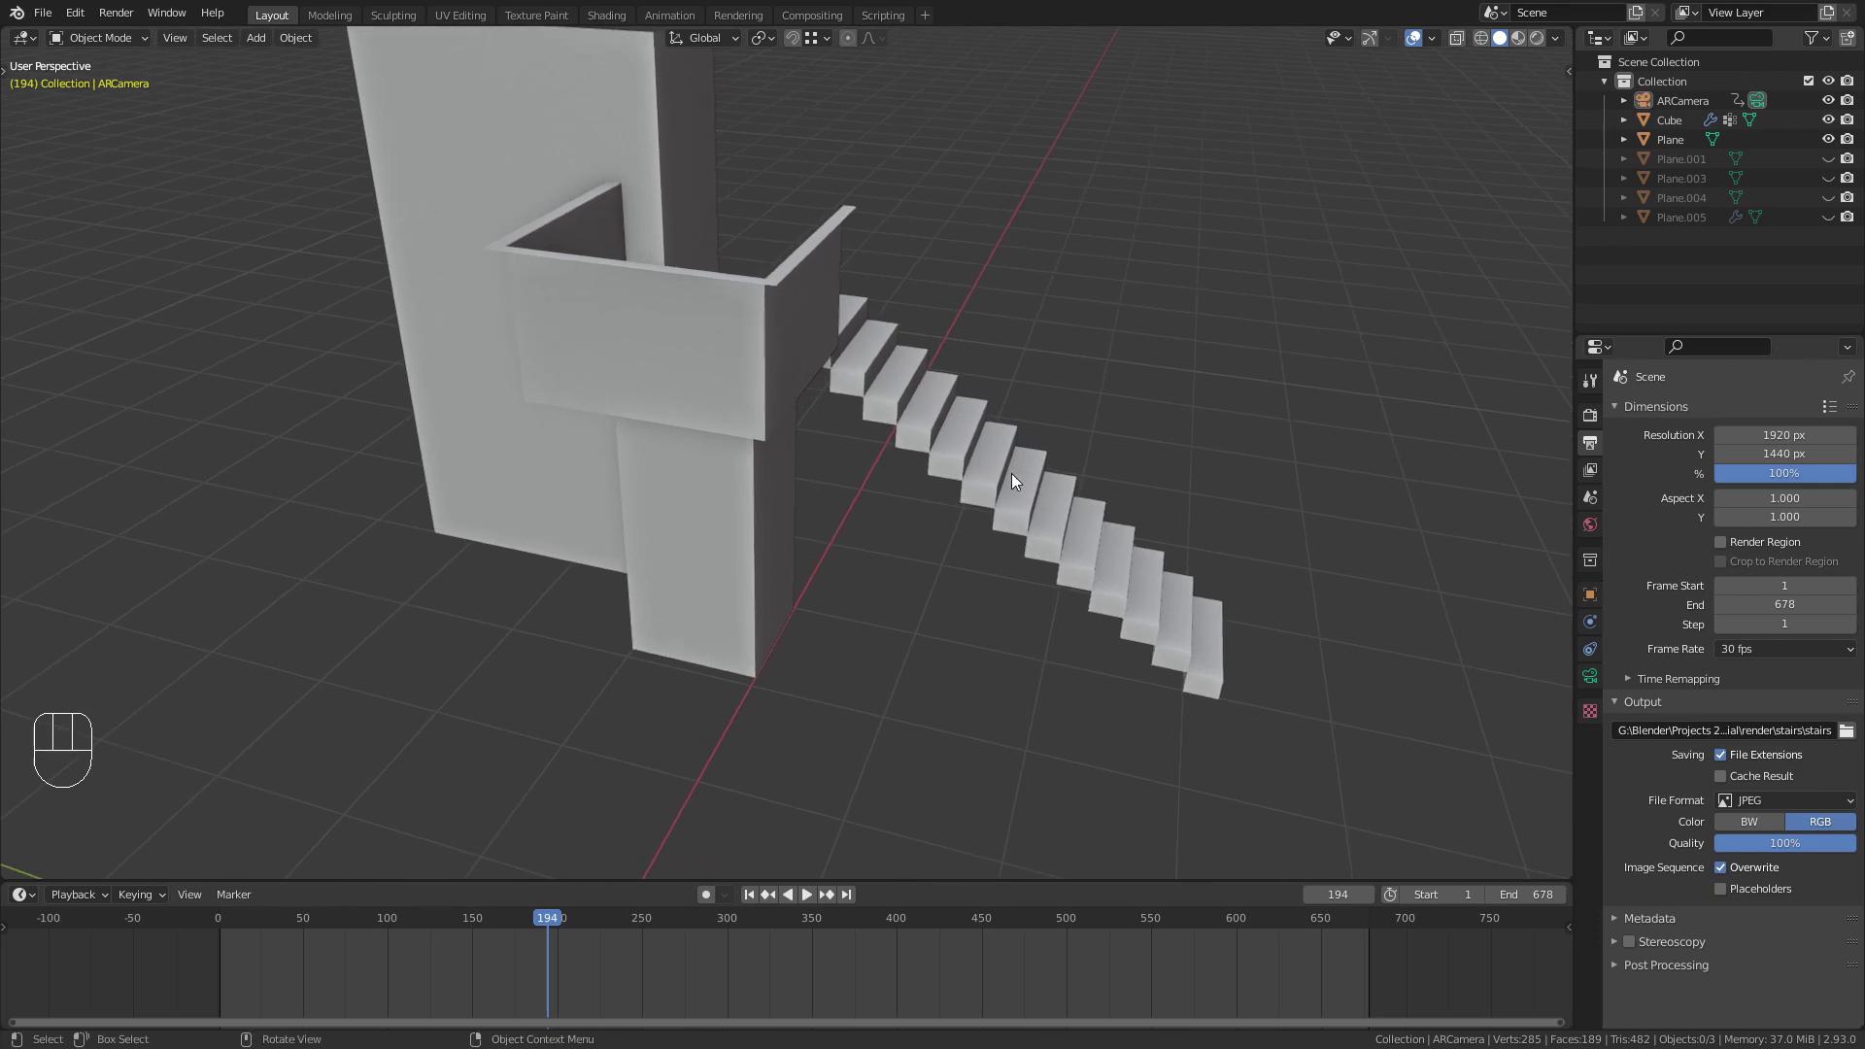
{"action": "left_click", "coordinate": [1011, 480]}
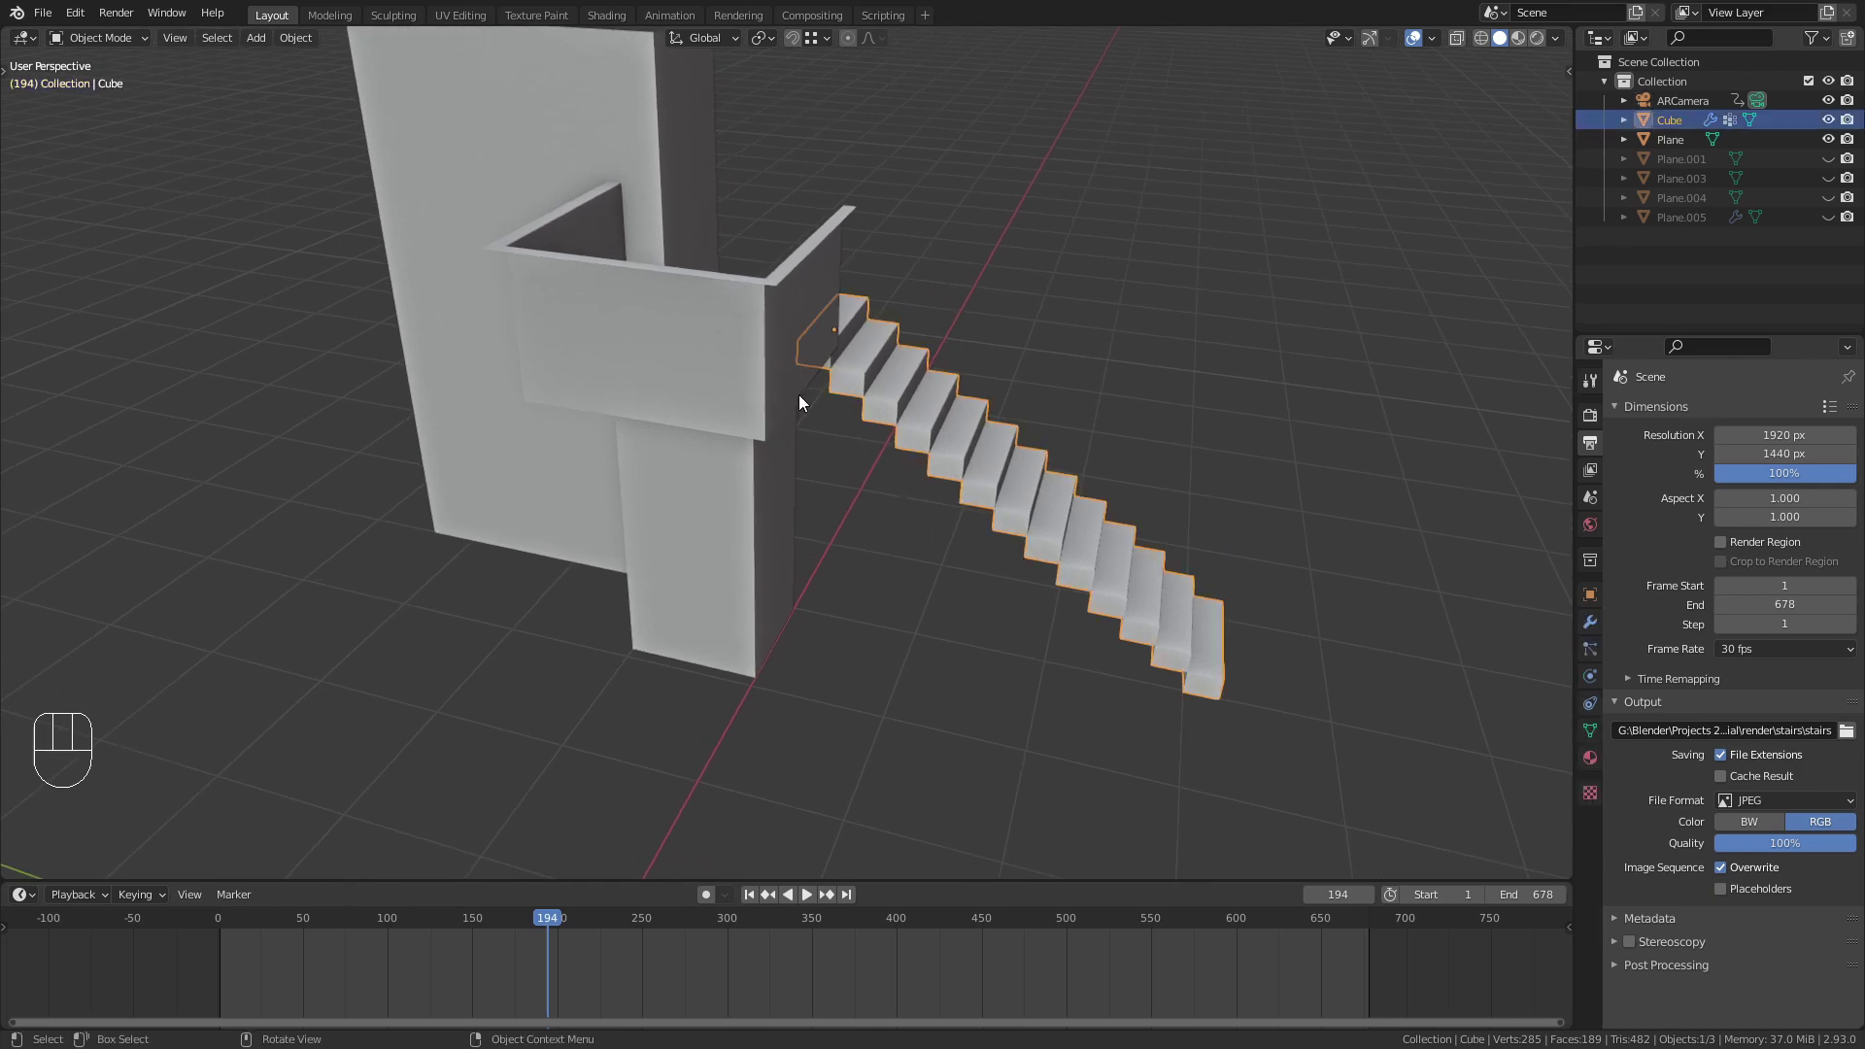
{"action": "left_click", "coordinate": [767, 358]}
{"action": "middle_click_drag", "start_coordinate": [819, 192], "coordinate": [833, 315]}
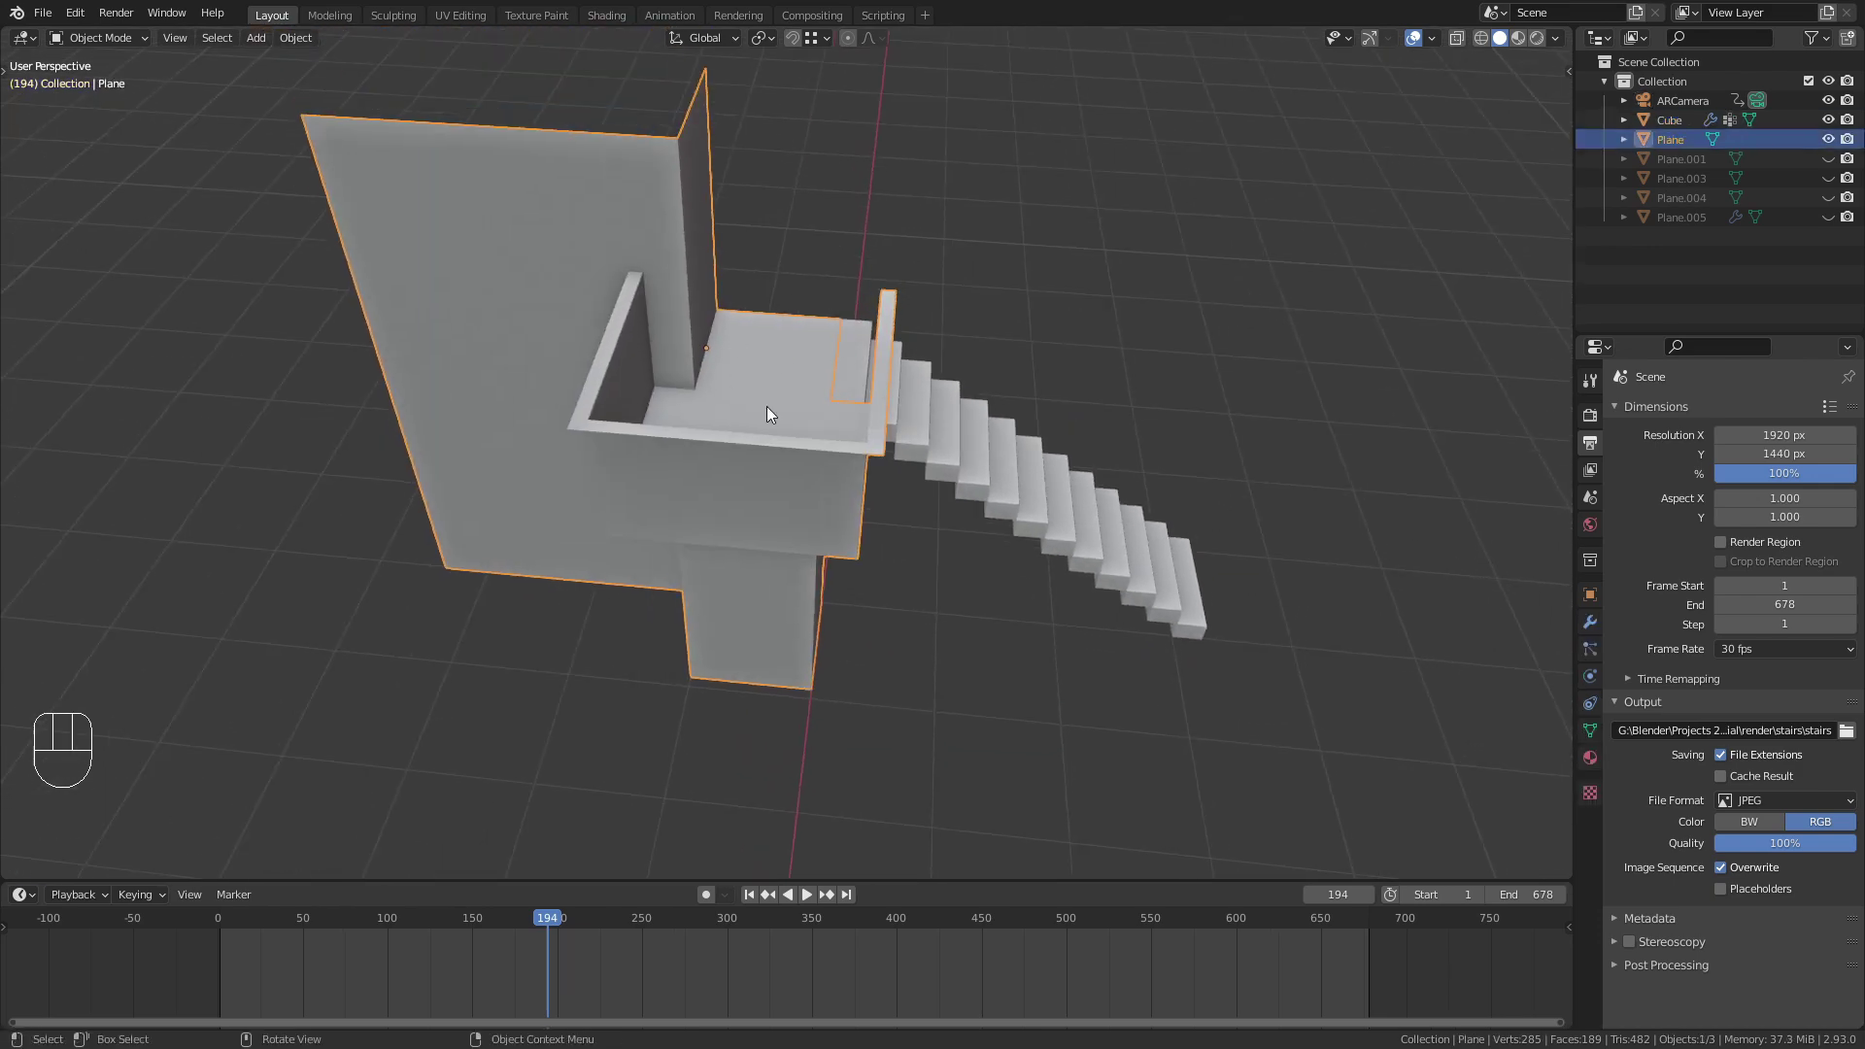
{"action": "scroll", "coordinate": [743, 418], "scroll_direction": "down", "scroll_amount": 5}
{"action": "middle_click_drag", "start_coordinate": [744, 475], "coordinate": [688, 353], "text": "shift"}
{"action": "left_click", "coordinate": [848, 492]}
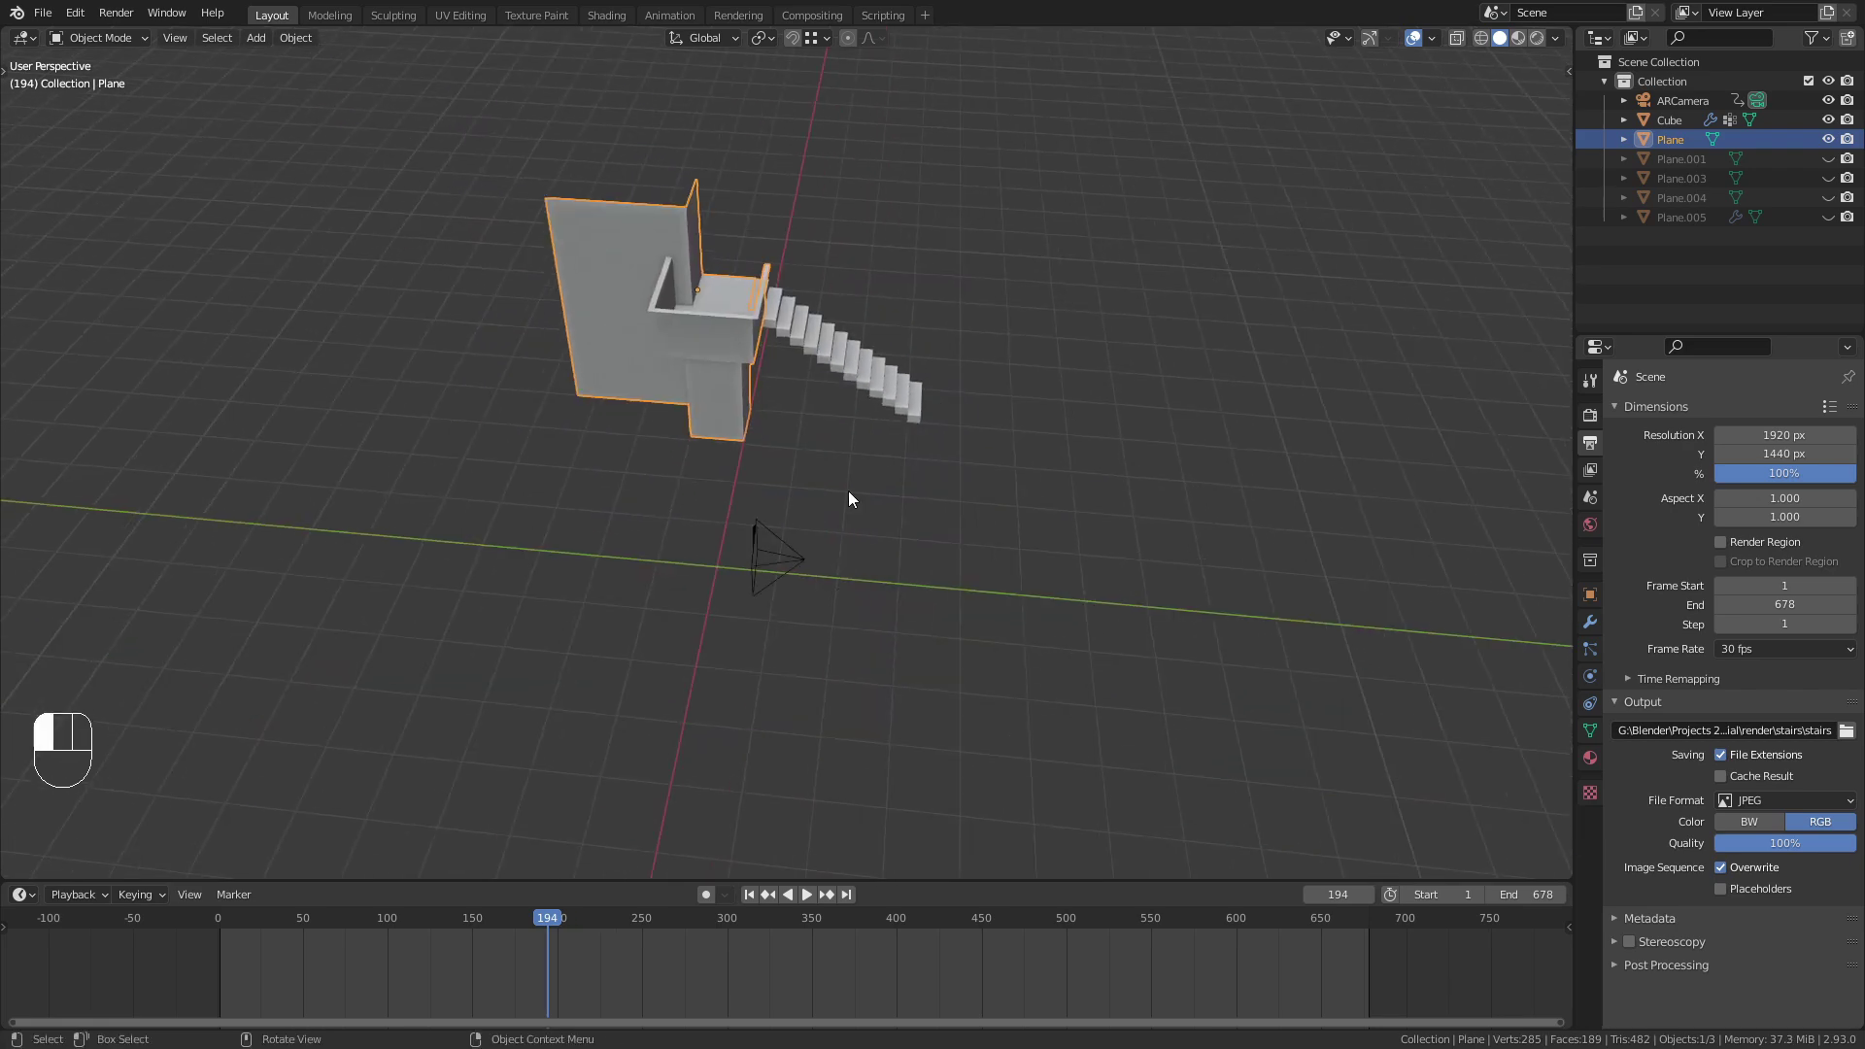
{"action": "mouse_move", "coordinate": [848, 493]}
{"action": "middle_mouse_down"}
{"action": "mouse_move", "coordinate": [831, 447]}
{"action": "mouse_move", "coordinate": [821, 493]}
{"action": "mouse_move", "coordinate": [836, 468]}
{"action": "middle_mouse_up"}
{"action": "scroll", "coordinate": [808, 561], "scroll_direction": "up", "scroll_amount": 3}
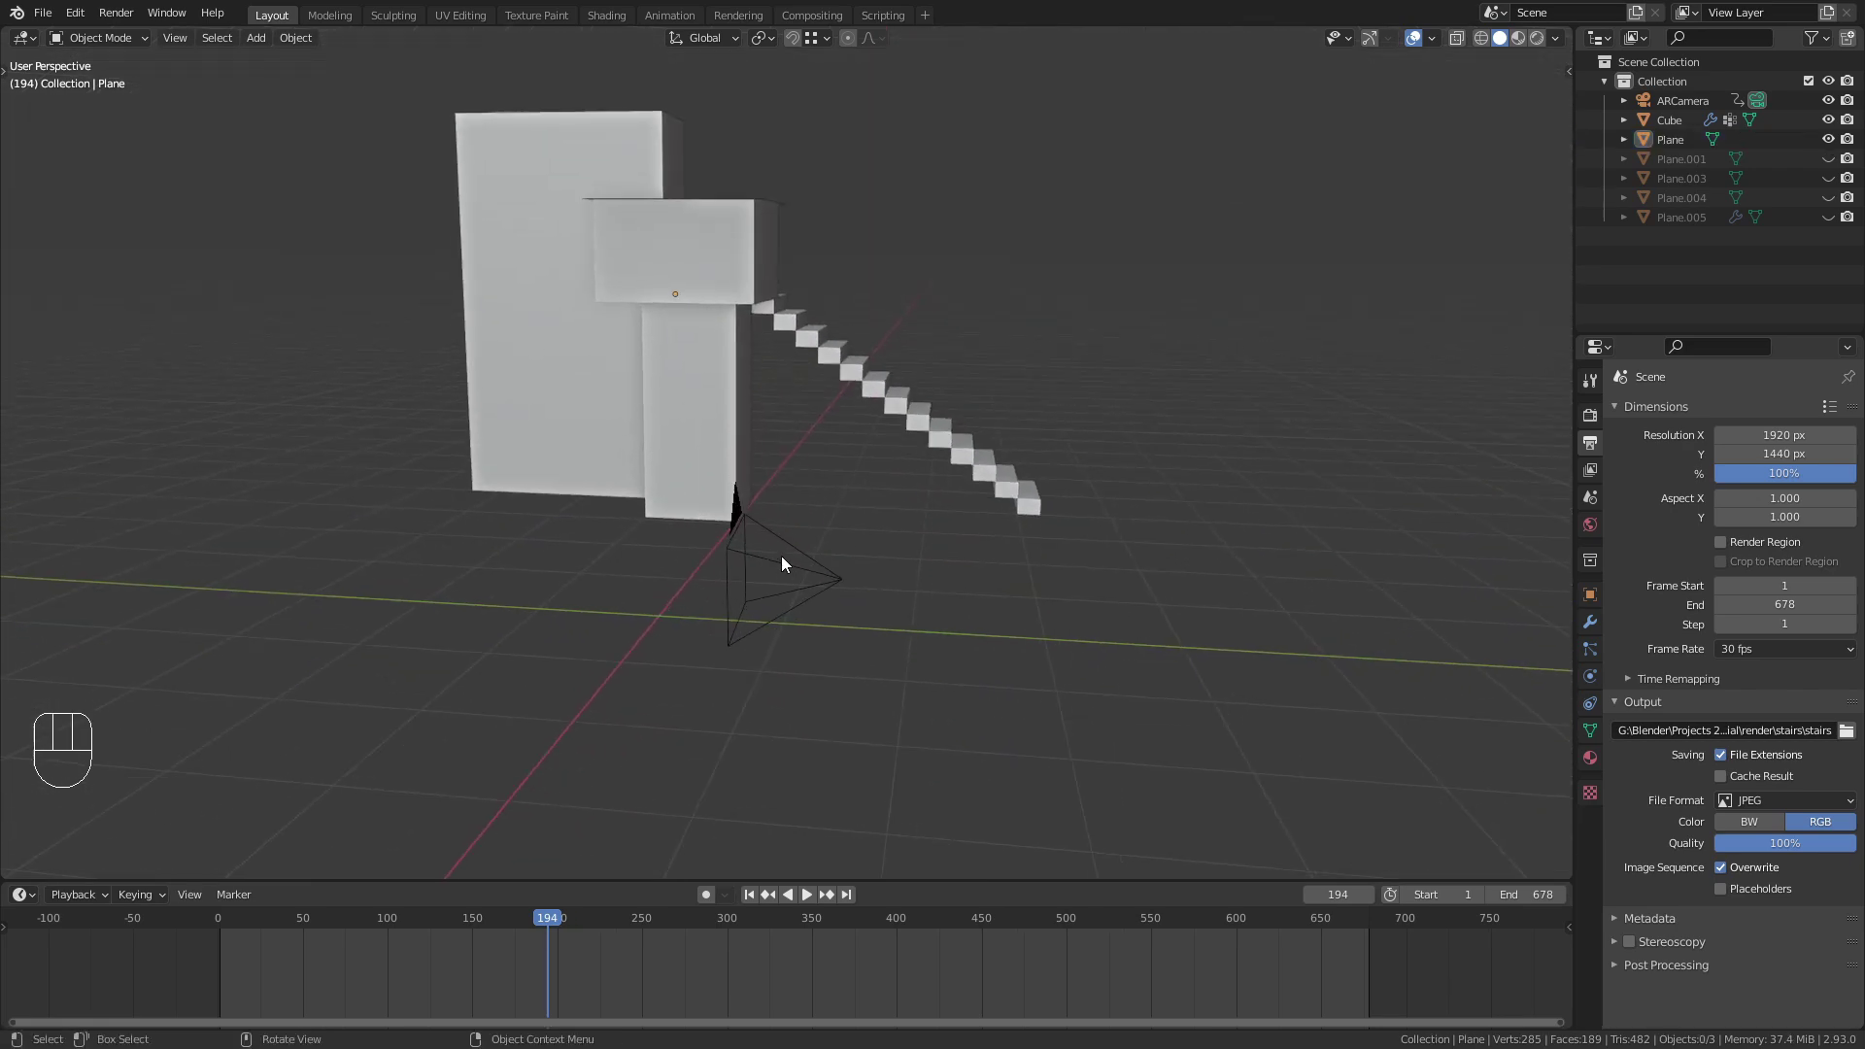
Select the ARCamera and scrub through its animation to examine its motion relative to the stairs.
{"action": "left_click", "coordinate": [792, 566]}
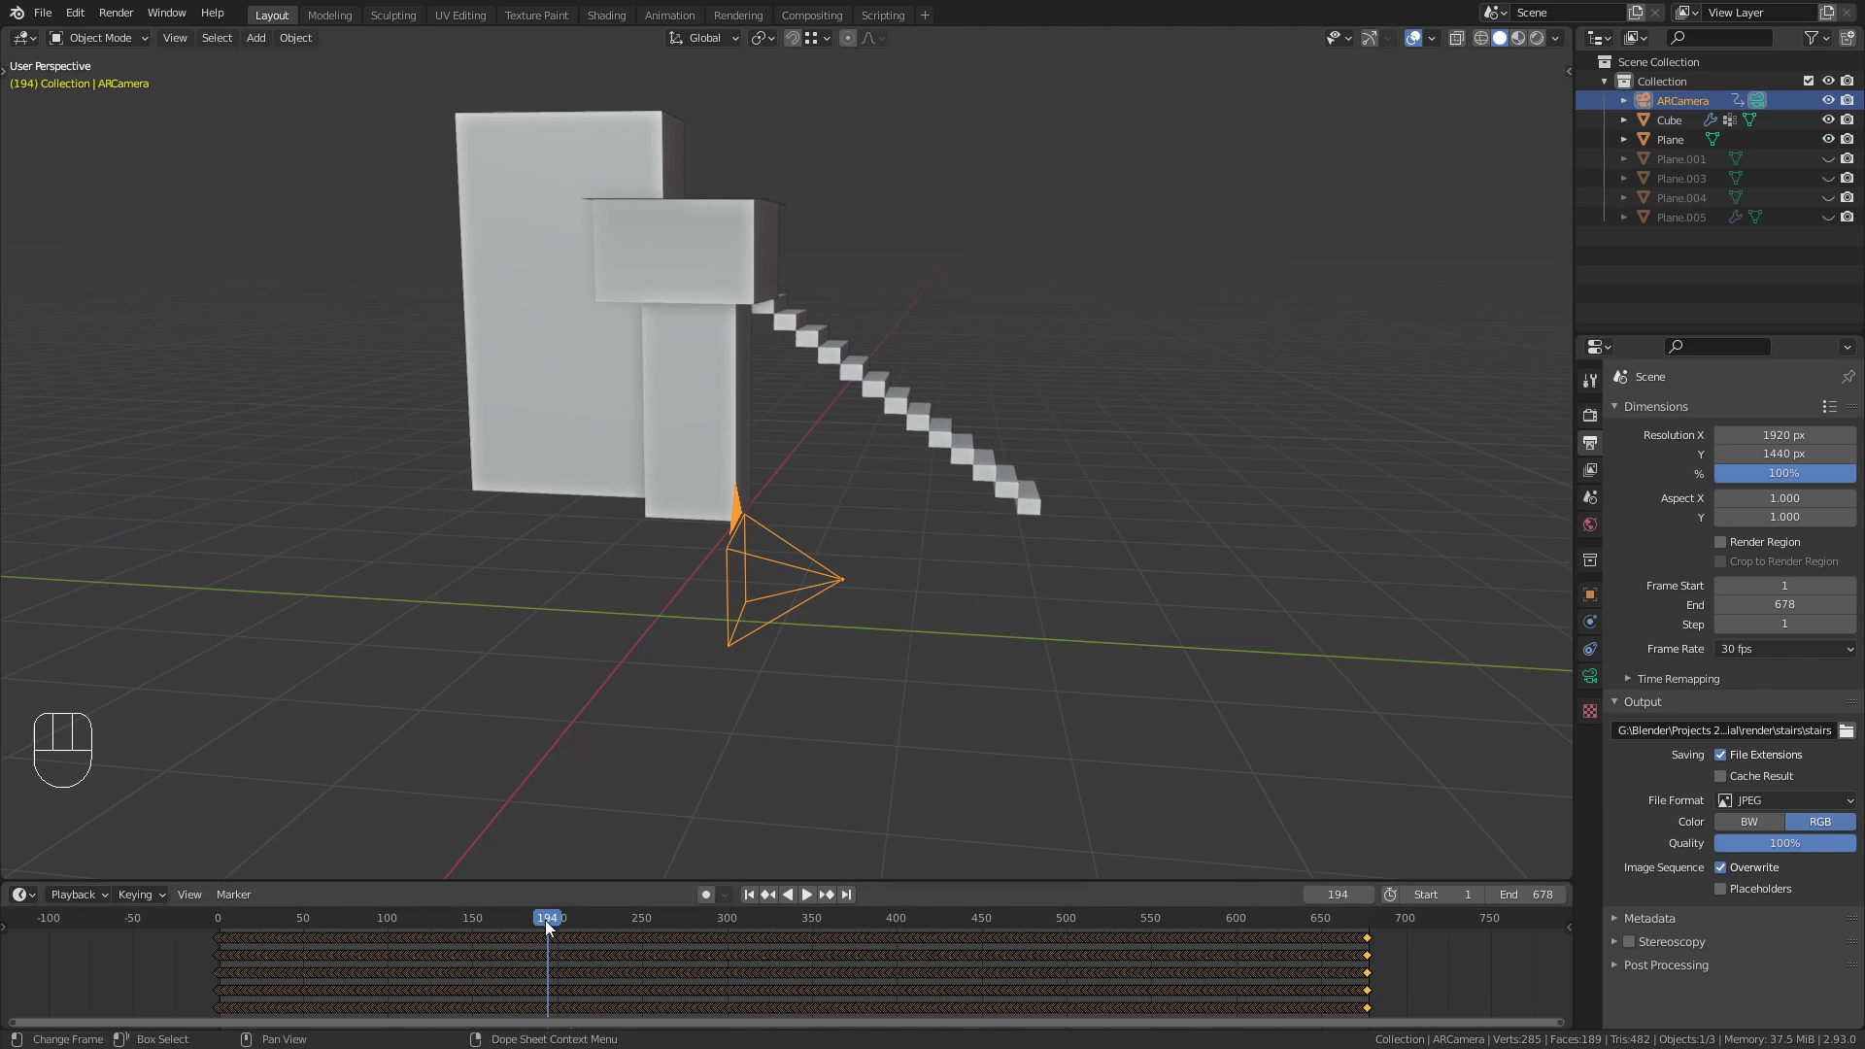
{"action": "key", "text": "space"}
{"action": "left_click_drag", "start_coordinate": [575, 919], "coordinate": [779, 942]}
{"action": "key", "text": "space"}
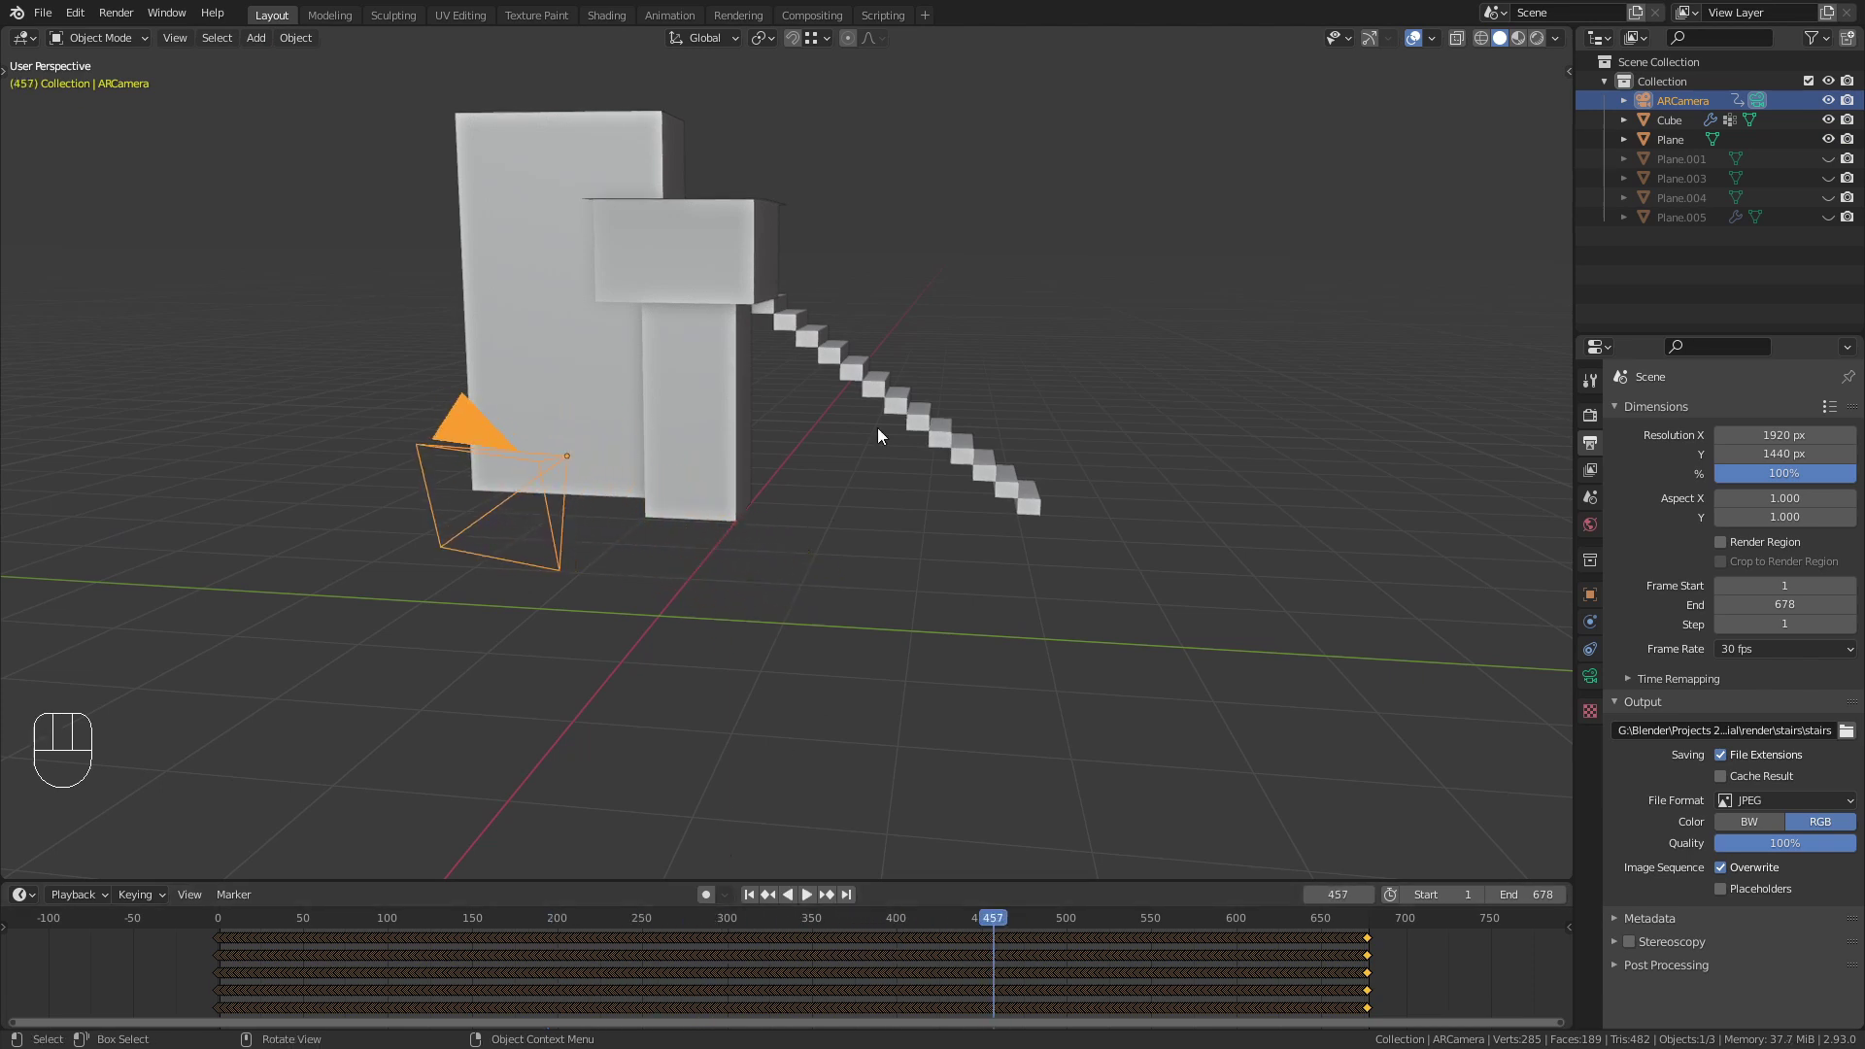
{"action": "middle_click_drag", "start_coordinate": [877, 427], "coordinate": [1156, 453]}
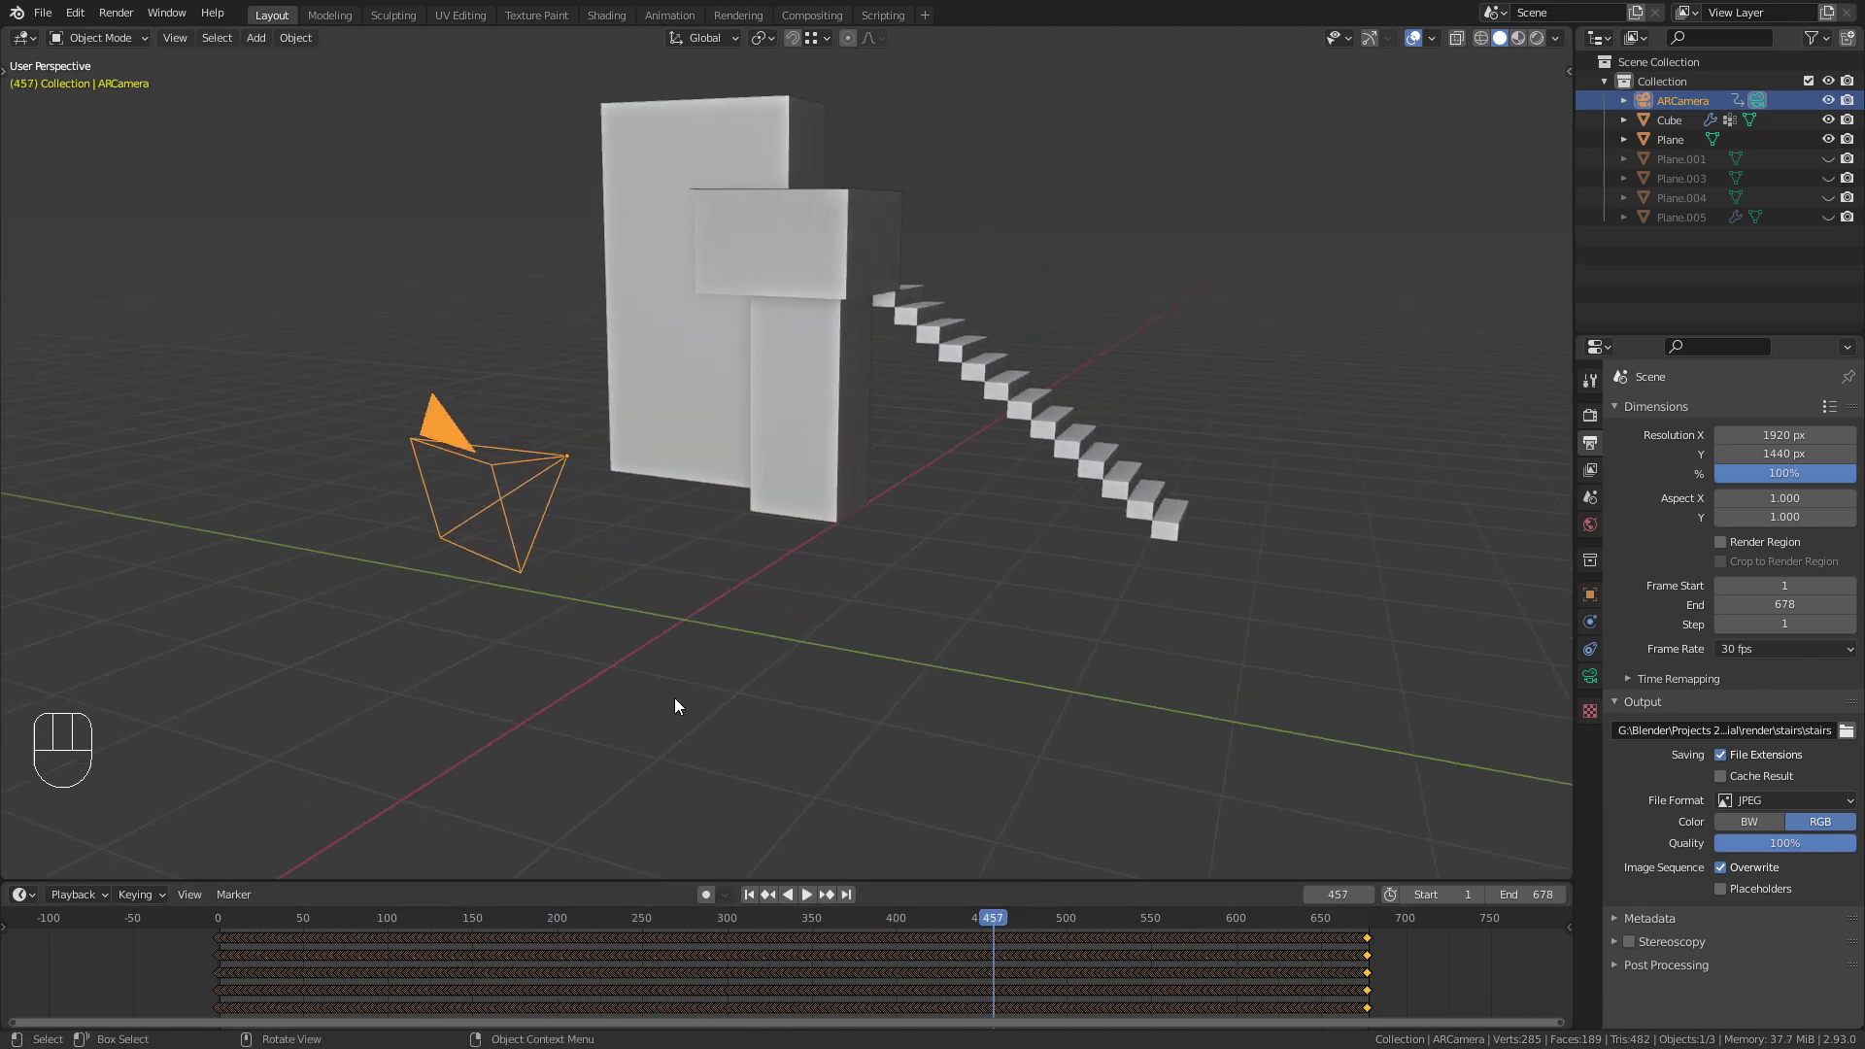
{"action": "middle_click_drag", "start_coordinate": [727, 573], "coordinate": [727, 586]}
{"action": "left_click_drag", "start_coordinate": [986, 921], "coordinate": [870, 918]}
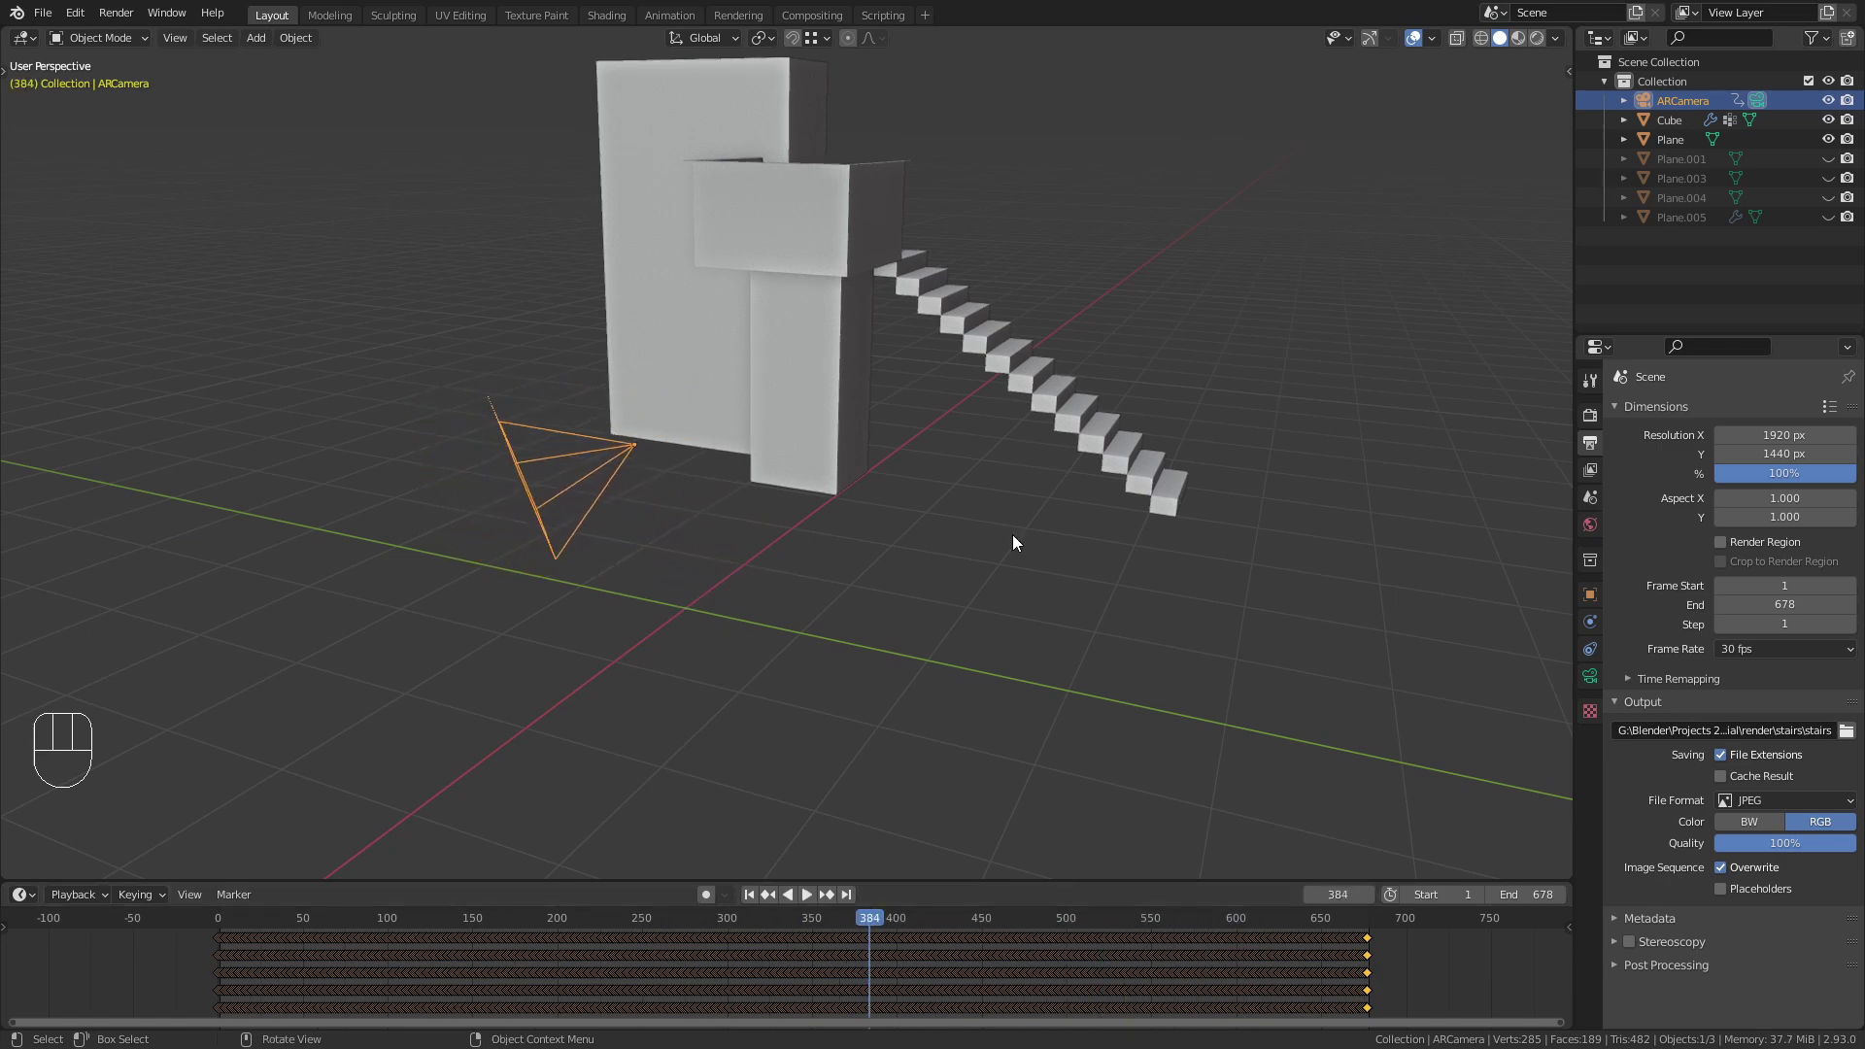
{"action": "middle_click_drag", "start_coordinate": [1013, 536], "coordinate": [662, 544]}
{"action": "scroll", "coordinate": [688, 489], "scroll_direction": "down", "scroll_amount": 3}
{"action": "scroll", "coordinate": [778, 520], "scroll_direction": "up", "scroll_amount": 1}
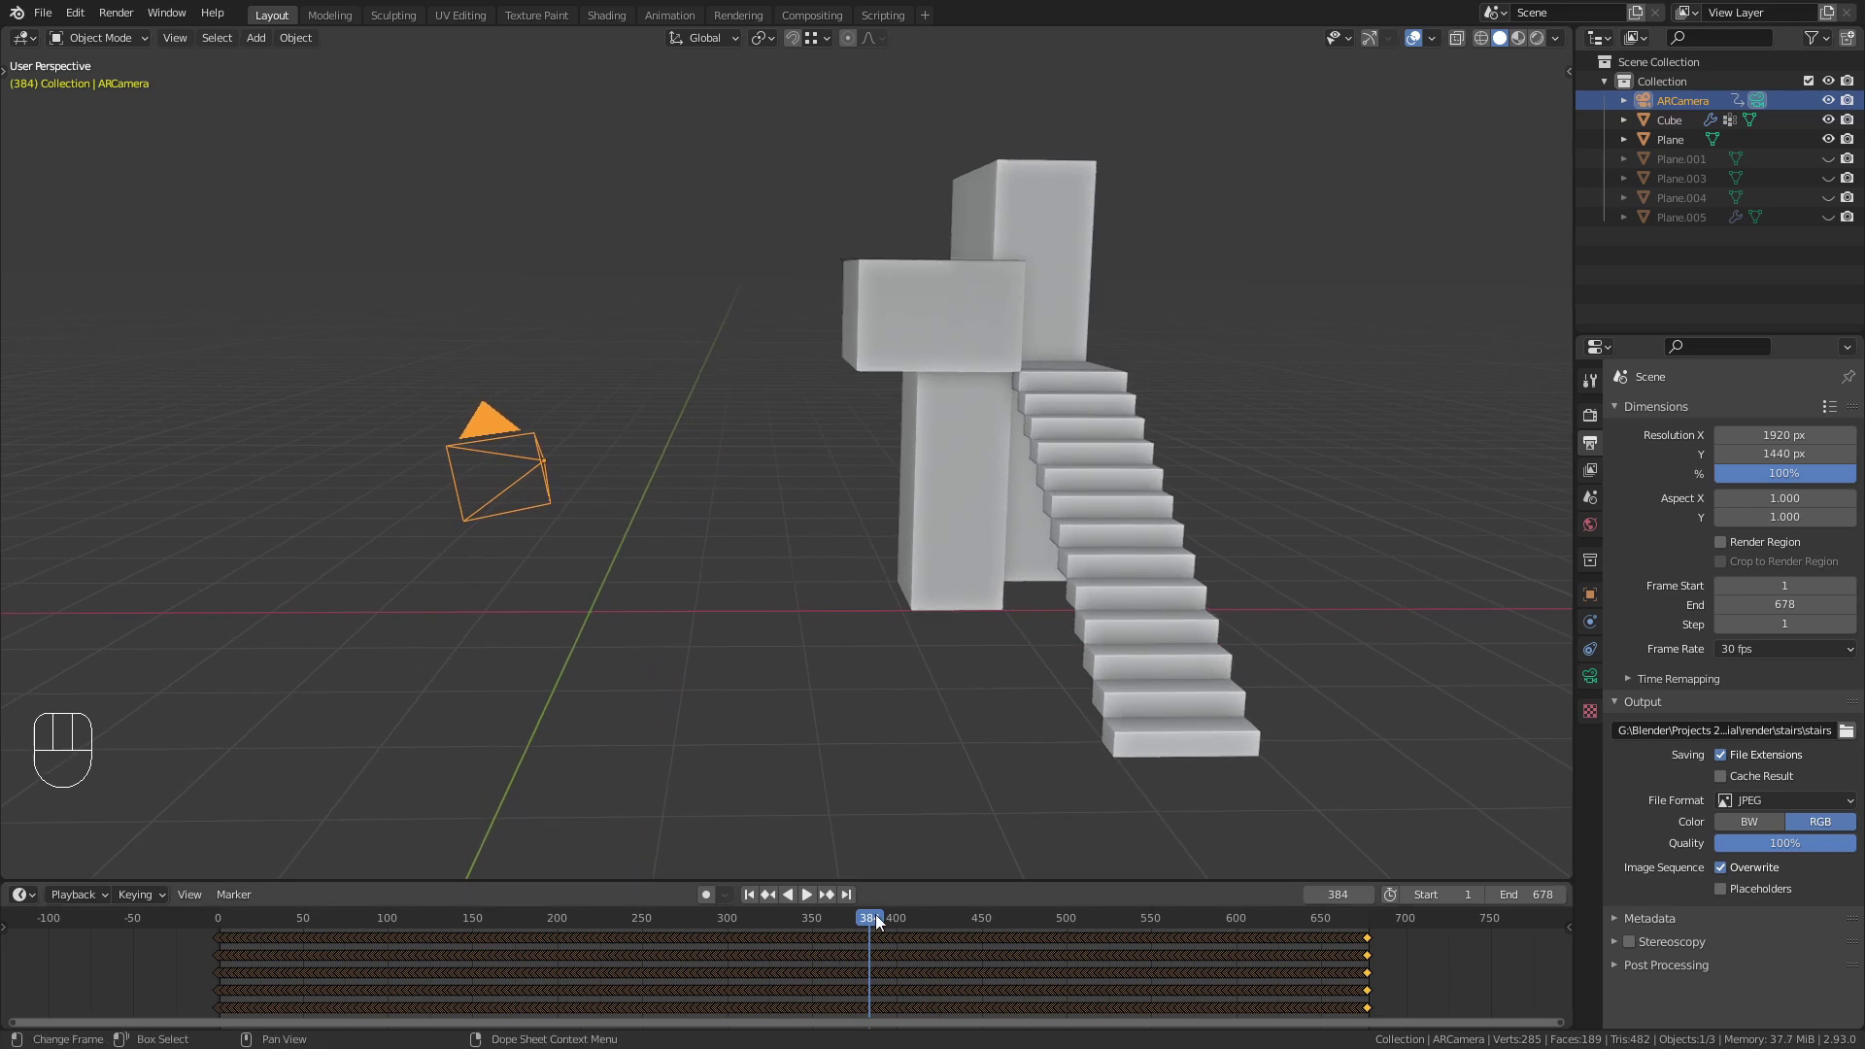
Try to move the keyframed ARCamera at frame 347 about 5 m along X and onto the raised platform.
{"action": "left_click_drag", "start_coordinate": [887, 918], "coordinate": [806, 917]}
{"action": "middle_click_drag", "start_coordinate": [936, 556], "coordinate": [865, 552], "text": "shift"}
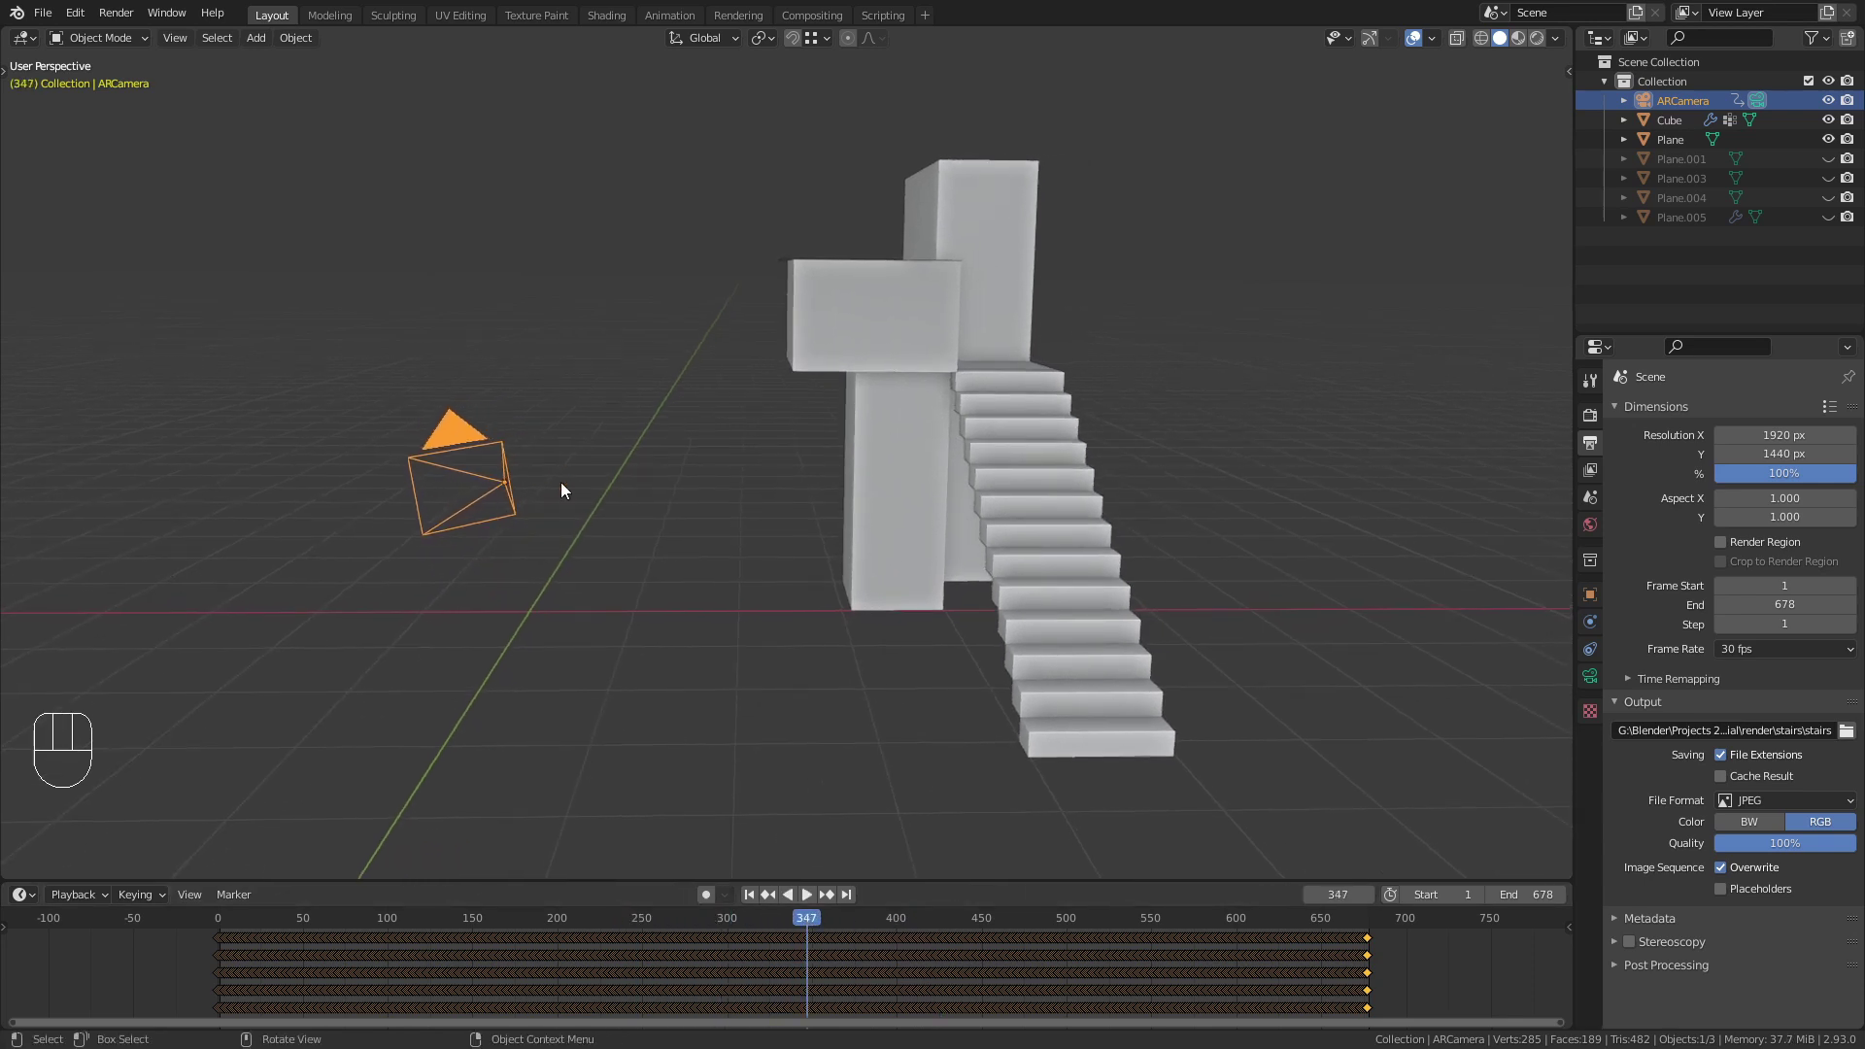
{"action": "key", "text": "g"}
{"action": "key", "text": "x"}
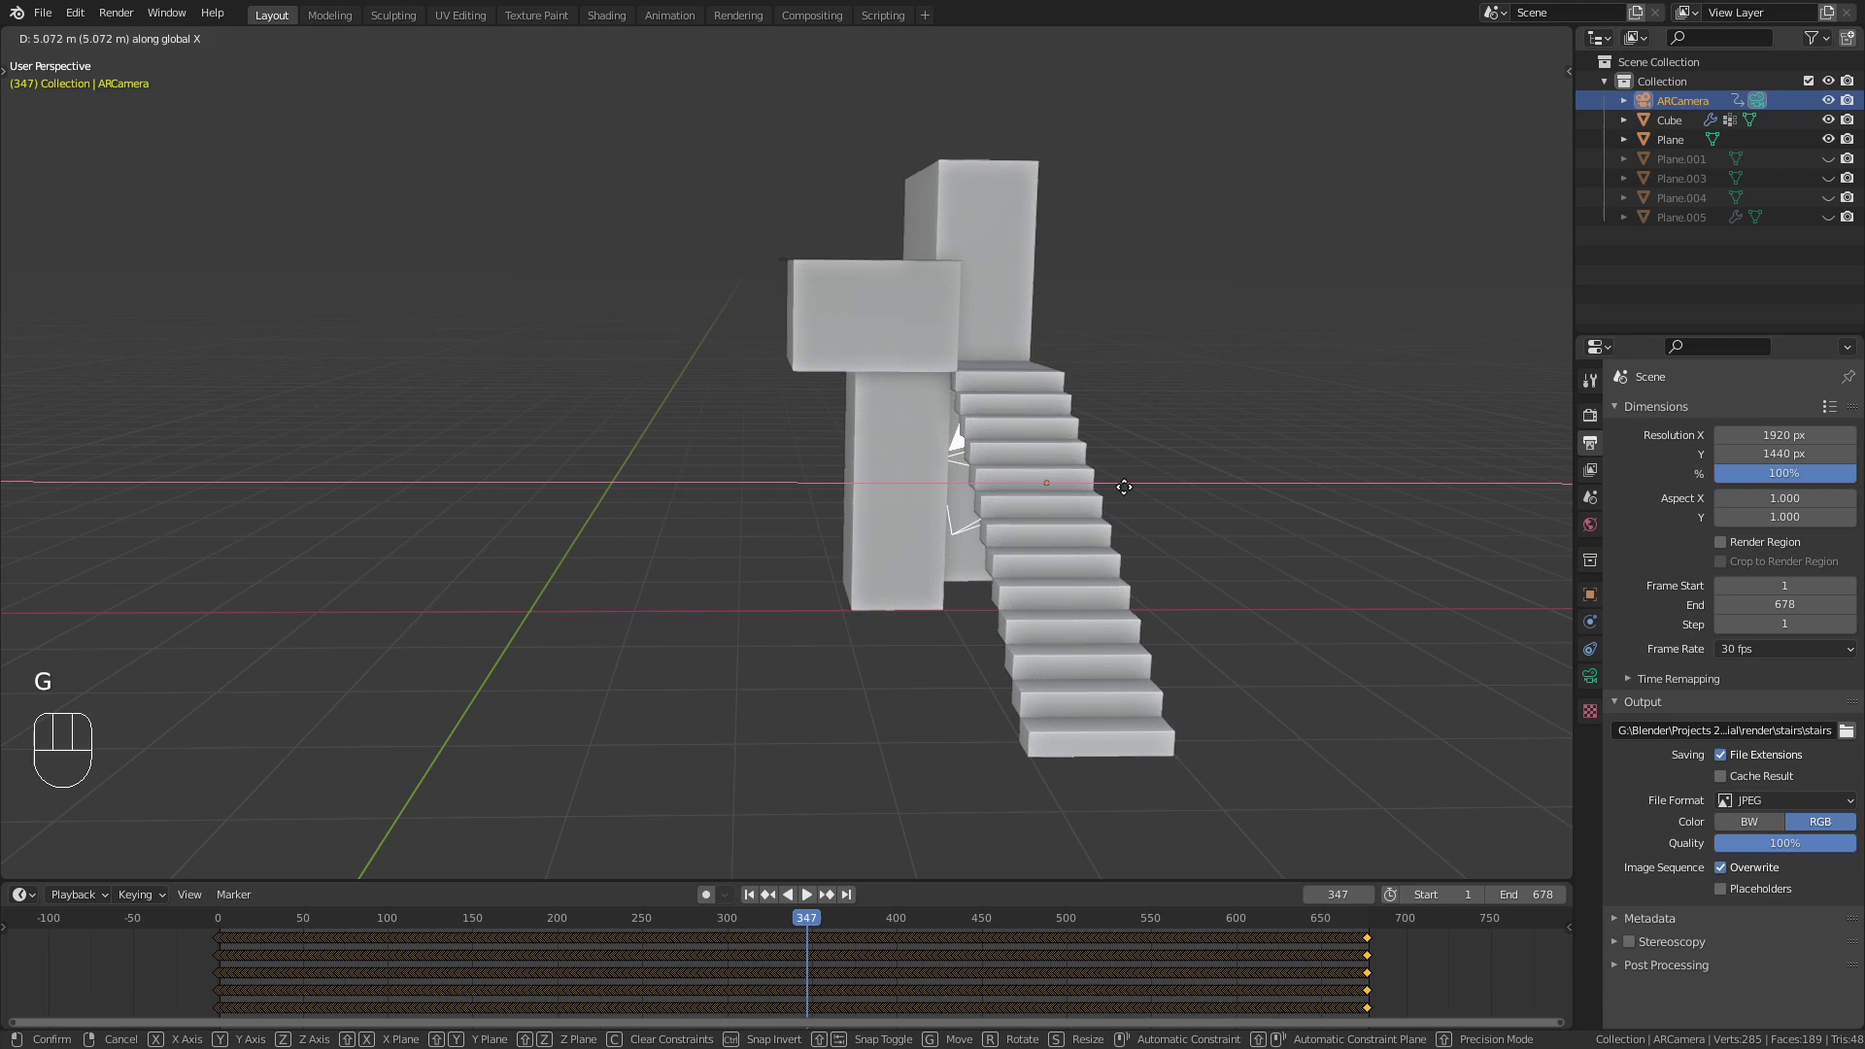
{"action": "left_click", "coordinate": [1116, 491]}
{"action": "middle_click_drag", "start_coordinate": [1109, 505], "coordinate": [1086, 501]}
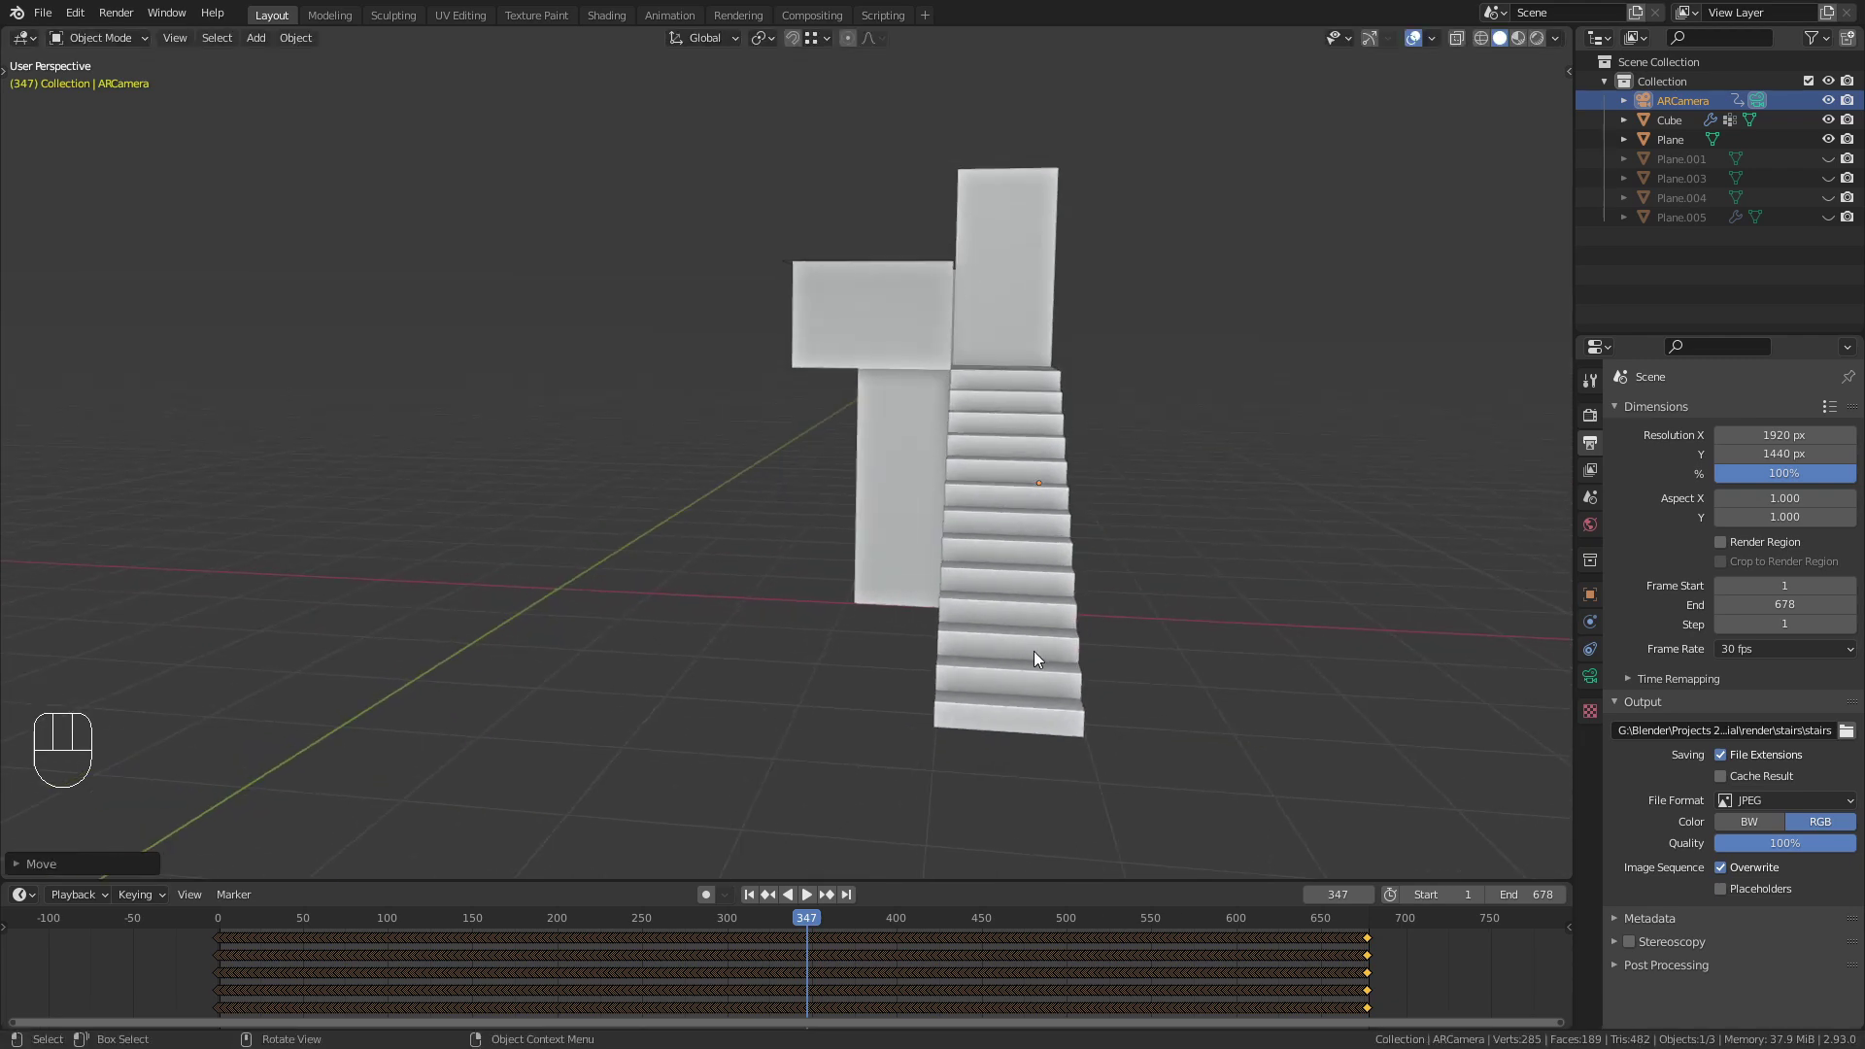
{"action": "key", "text": "g"}
{"action": "left_click", "coordinate": [1012, 452]}
{"action": "mouse_move", "coordinate": [1013, 452]}
{"action": "middle_mouse_down"}
{"action": "mouse_move", "coordinate": [1053, 359]}
{"action": "mouse_move", "coordinate": [1091, 376]}
{"action": "mouse_move", "coordinate": [1058, 381]}
{"action": "mouse_move", "coordinate": [1032, 457]}
{"action": "middle_mouse_up"}
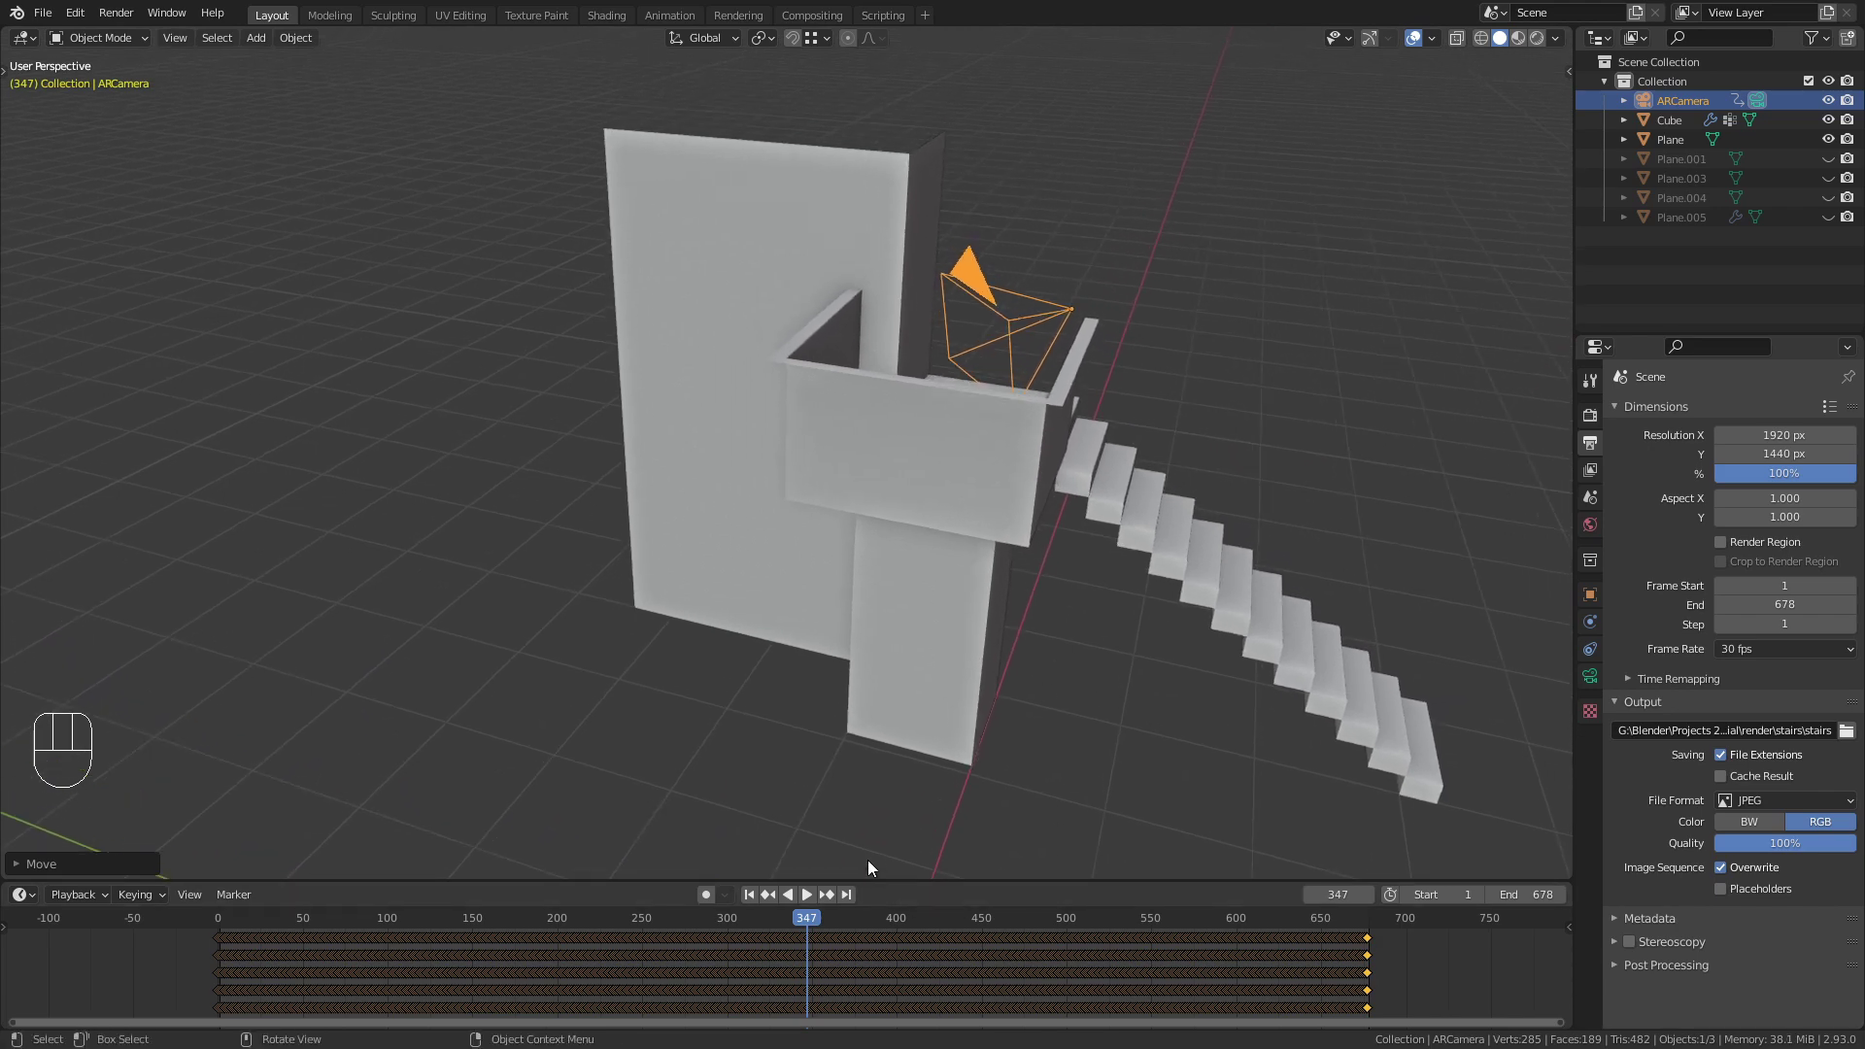
{"action": "scroll", "coordinate": [1076, 741], "scroll_direction": "down", "scroll_amount": 1}
{"action": "middle_click_drag", "start_coordinate": [1076, 740], "coordinate": [993, 305], "text": "shift"}
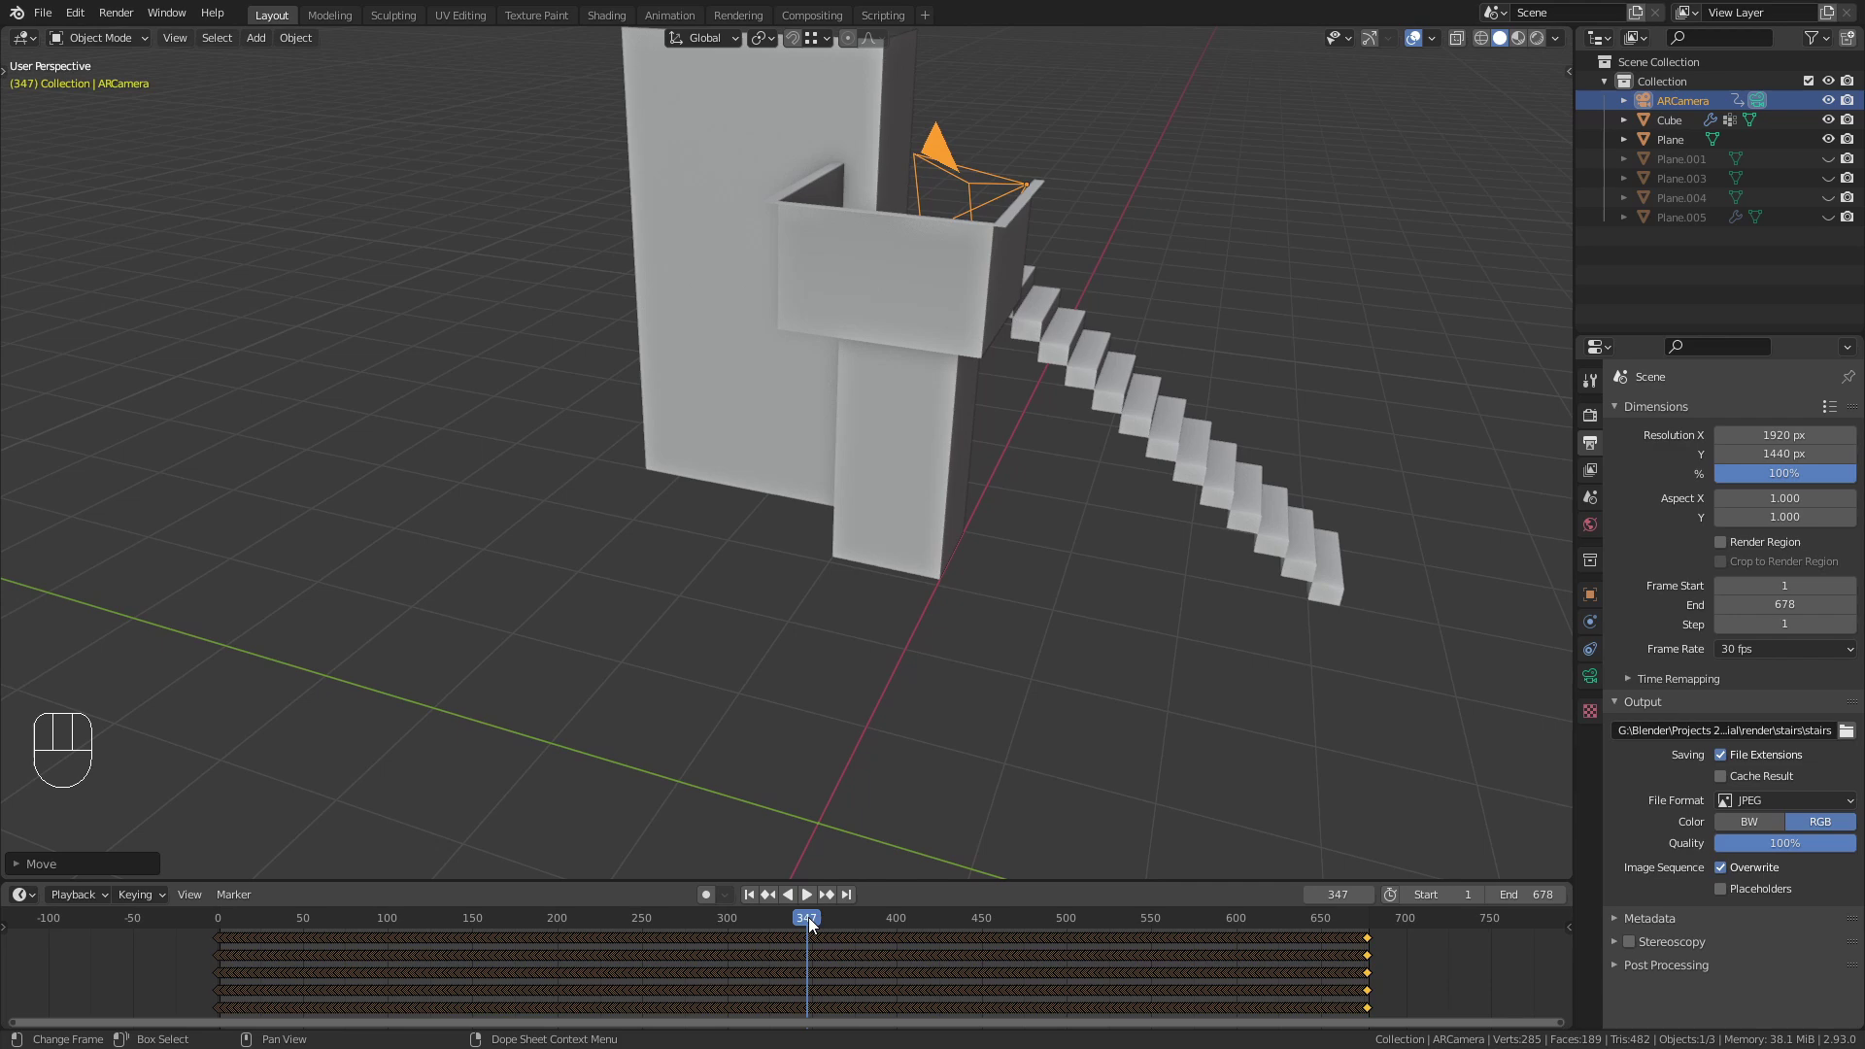
Scrub the timeline back to frame 169 and check the ARCamera's animated position against the stairs.
{"action": "left_click_drag", "start_coordinate": [804, 917], "coordinate": [562, 916]}
{"action": "middle_click_drag", "start_coordinate": [882, 713], "coordinate": [938, 625]}
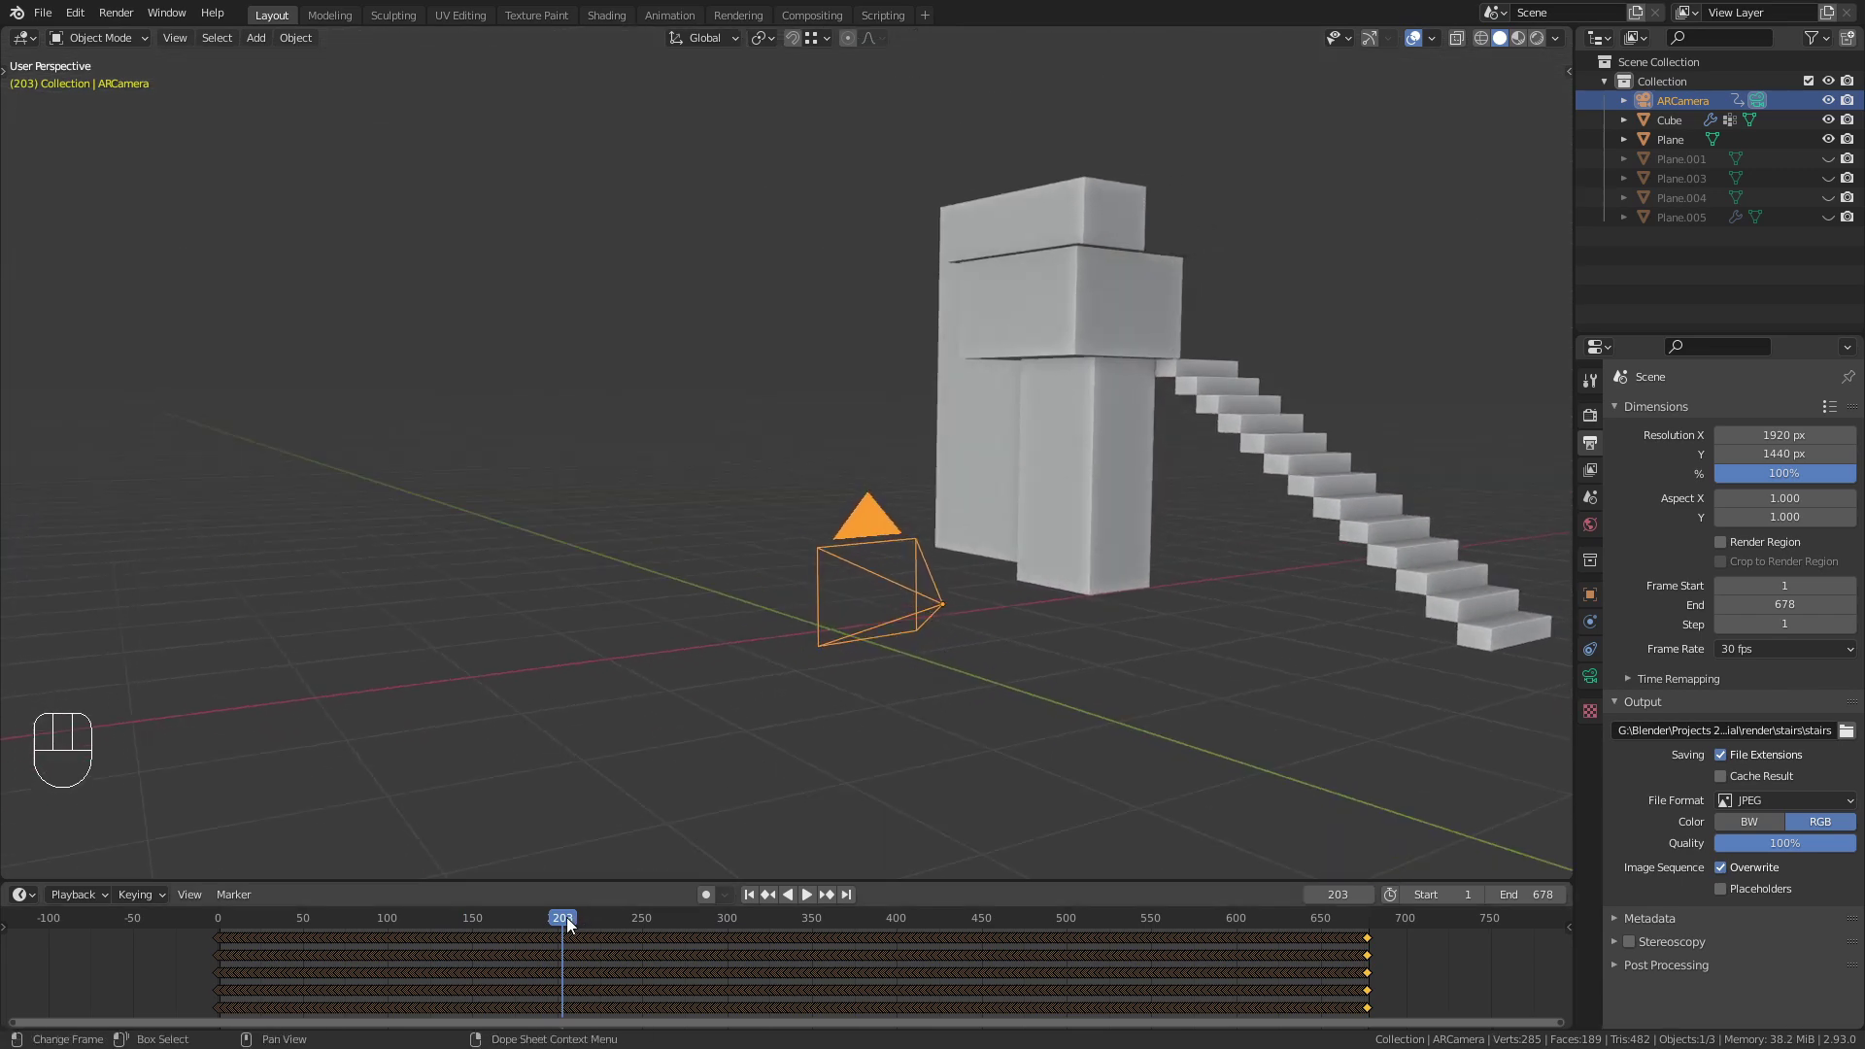
{"action": "left_click_drag", "start_coordinate": [568, 923], "coordinate": [505, 928]}
{"action": "middle_click_drag", "start_coordinate": [964, 649], "coordinate": [843, 639]}
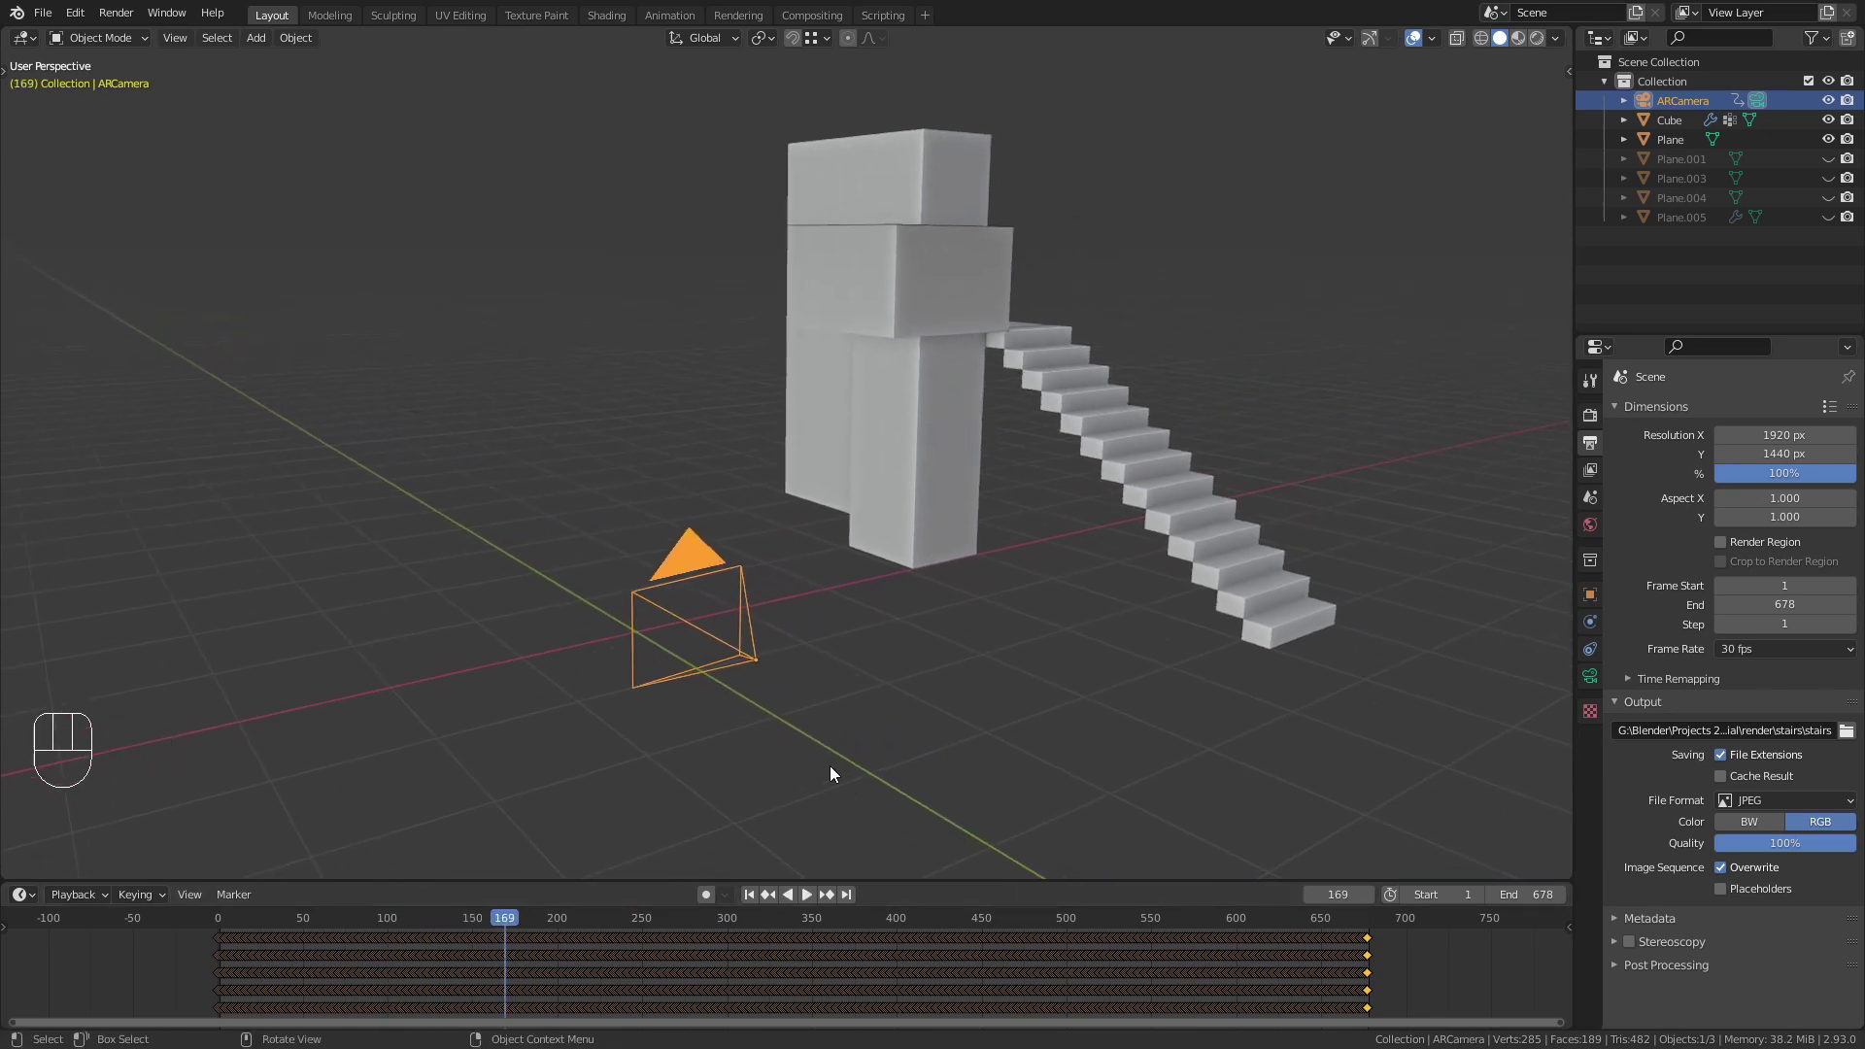
{"action": "mouse_move", "coordinate": [786, 674]}
{"action": "middle_mouse_down"}
{"action": "mouse_move", "coordinate": [766, 660]}
{"action": "mouse_move", "coordinate": [905, 666]}
{"action": "mouse_move", "coordinate": [777, 680]}
{"action": "middle_mouse_up"}
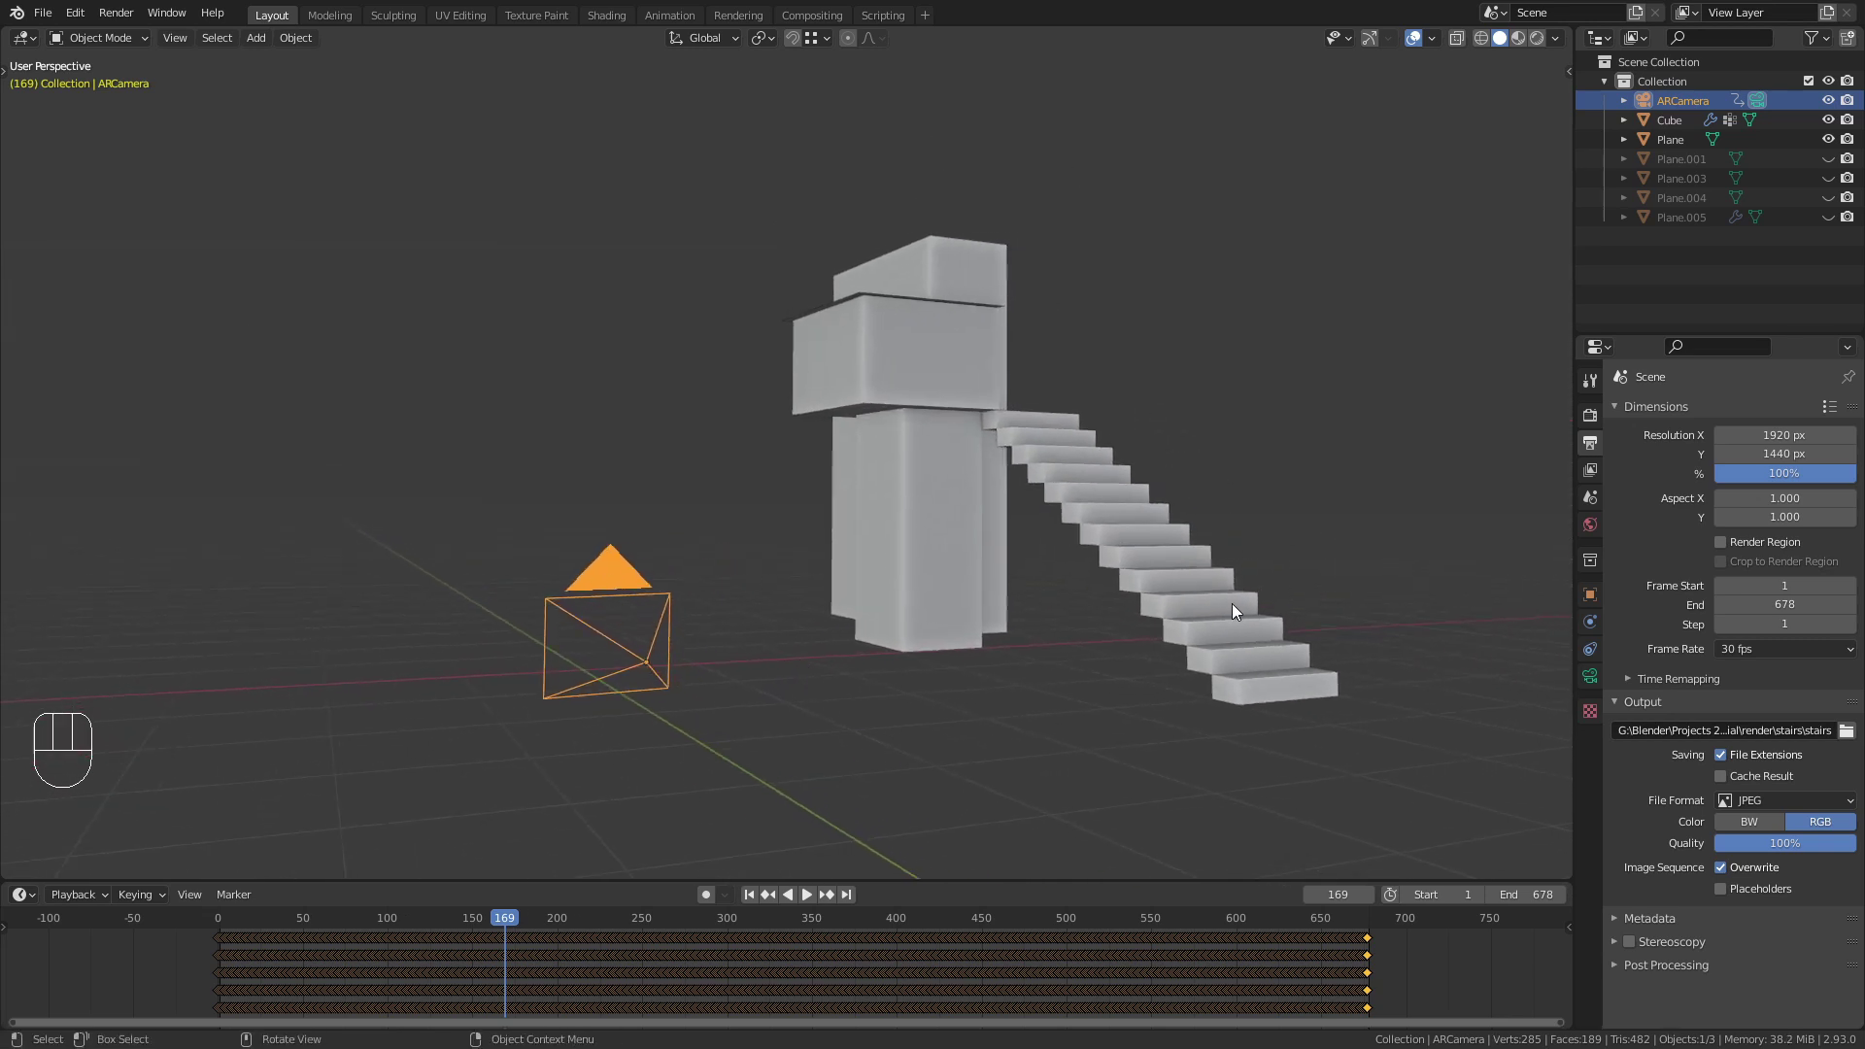
Set the ARCamera's delta transform location to 4.68 m in X and 2.22 m in Z.
{"action": "left_click", "coordinate": [1589, 597]}
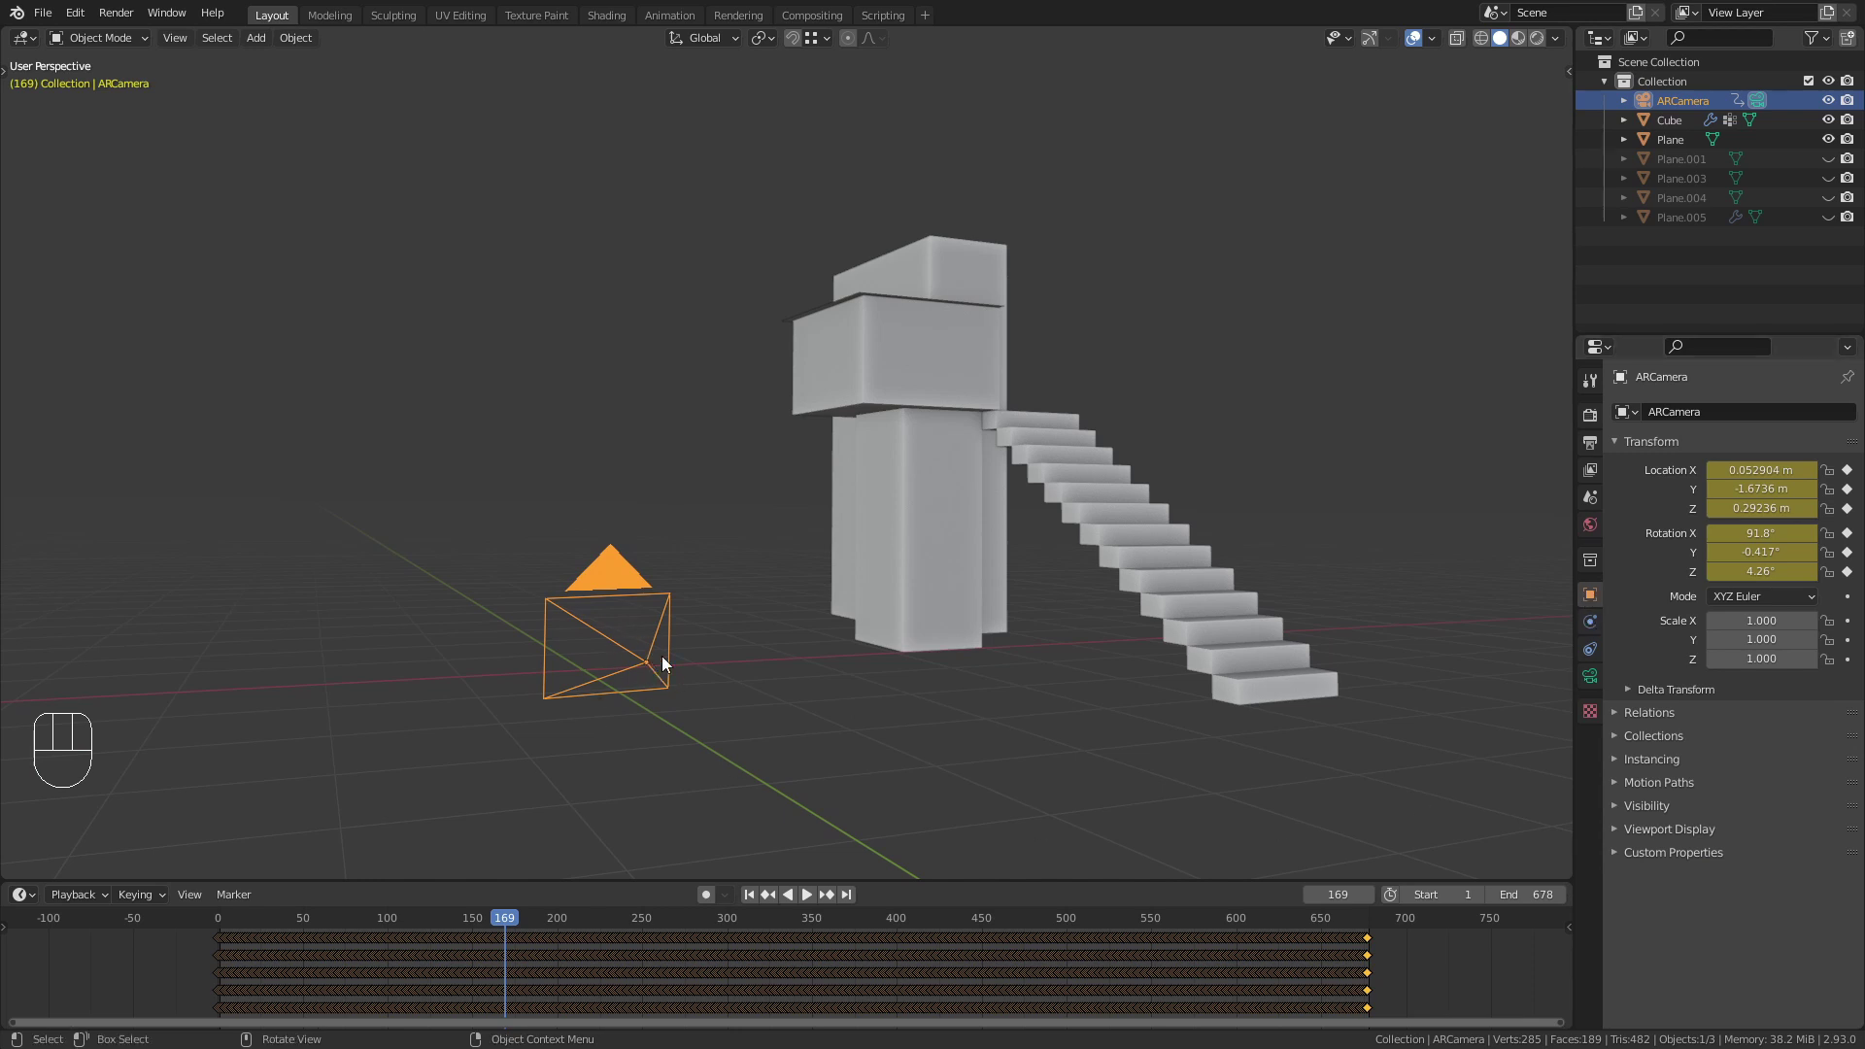
{"action": "middle_click_drag", "start_coordinate": [906, 546], "coordinate": [1138, 819]}
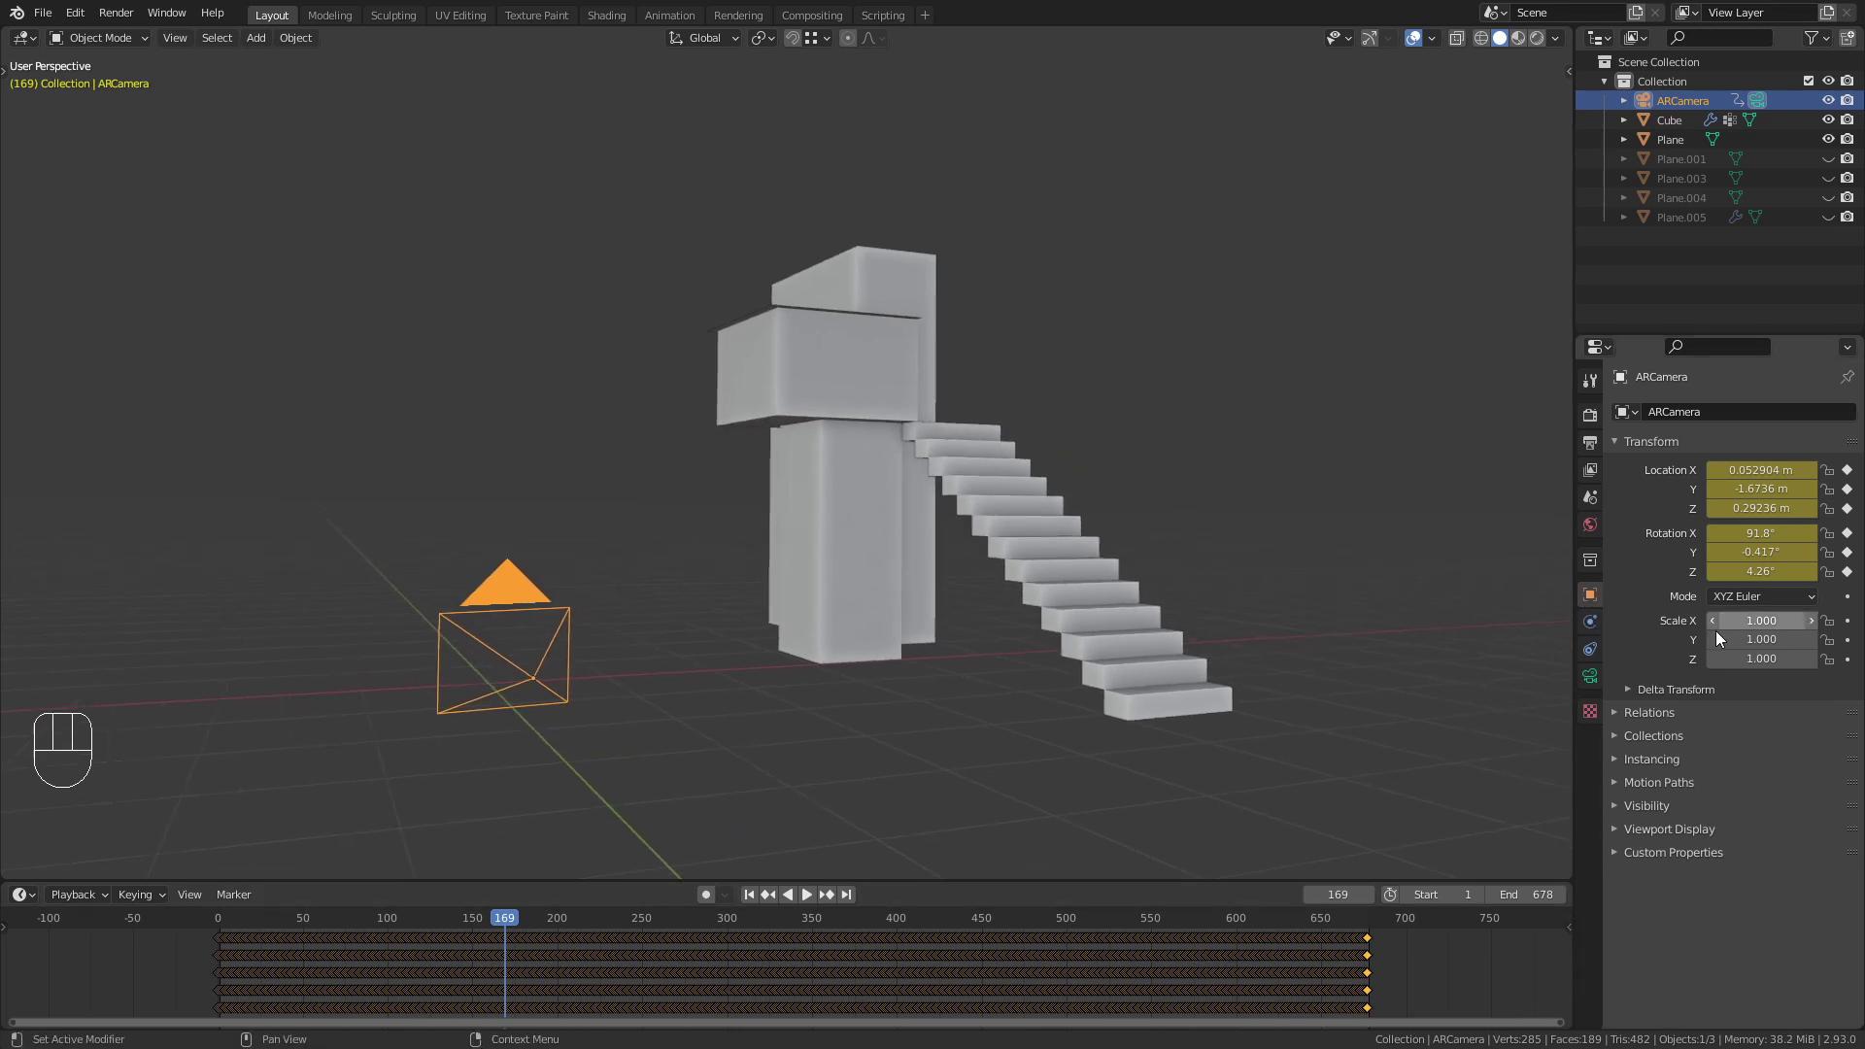
{"action": "left_click", "coordinate": [1647, 688]}
{"action": "middle_click_drag", "start_coordinate": [1143, 644], "coordinate": [1039, 683]}
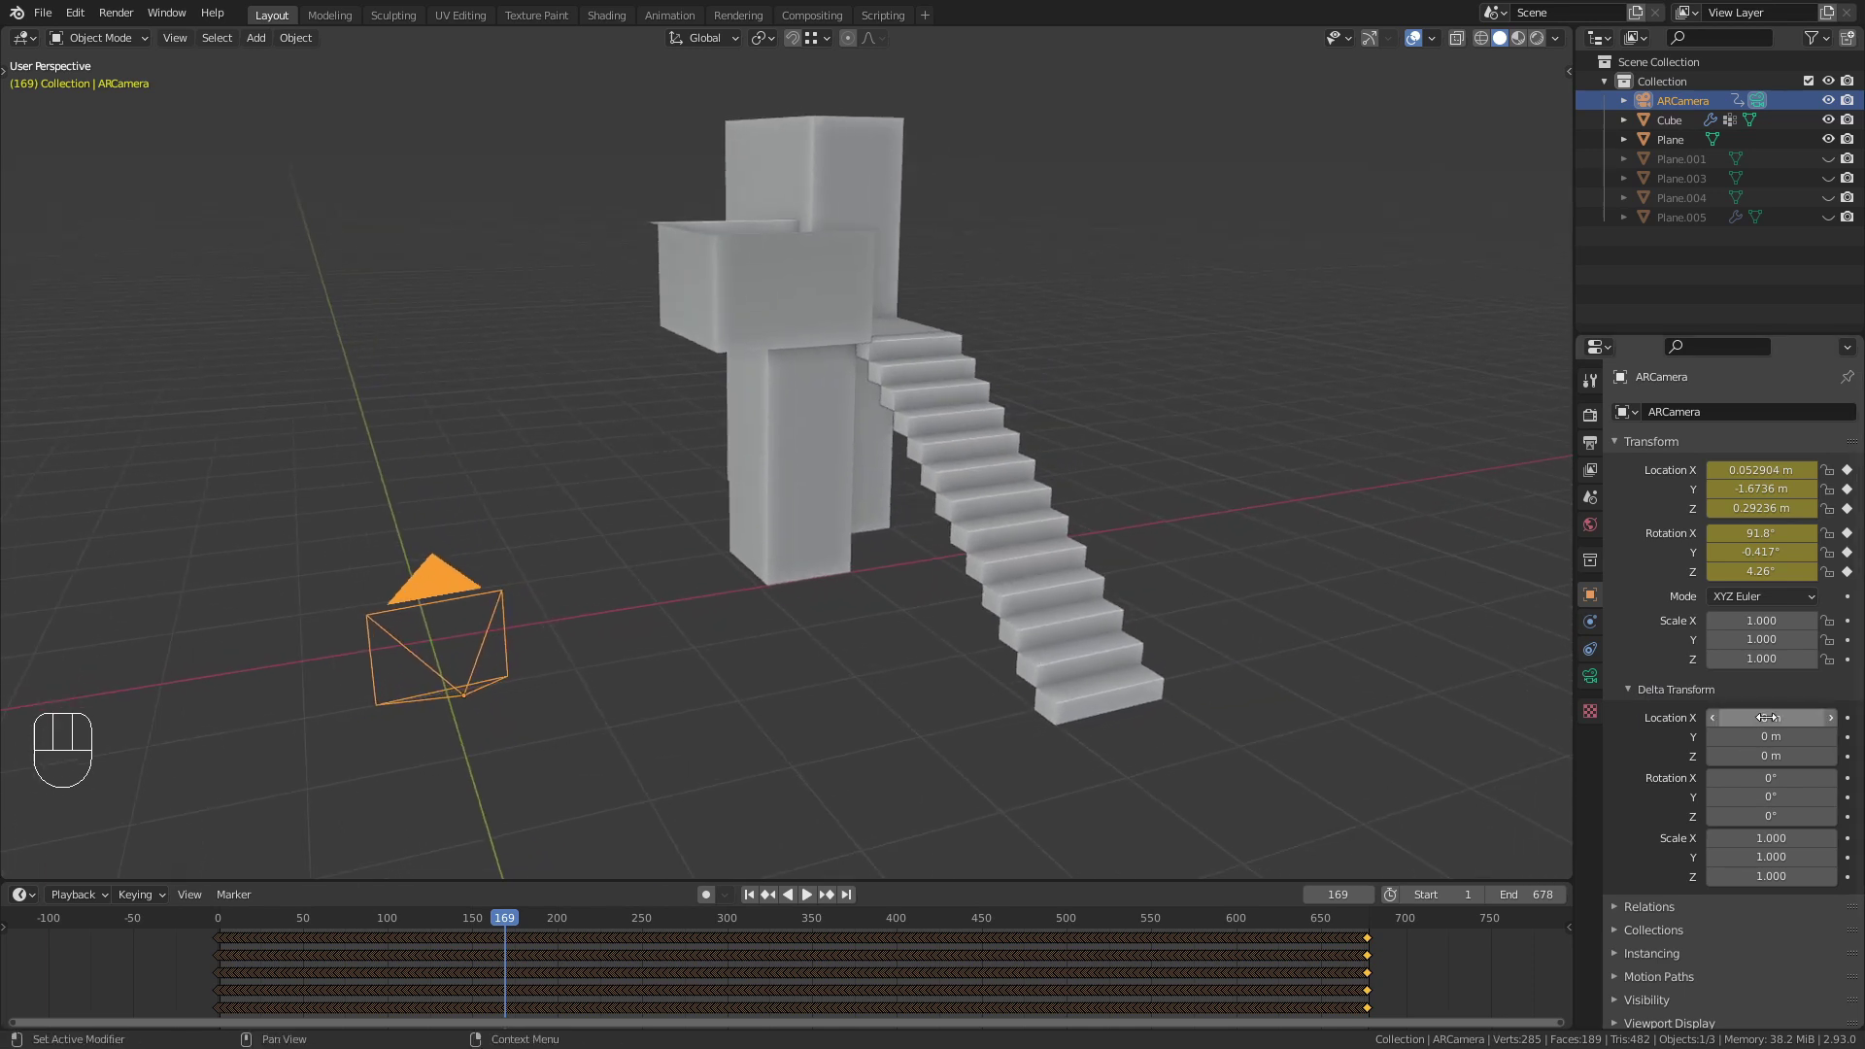
{"action": "left_click_drag", "start_coordinate": [1771, 717], "coordinate": [1840, 717]}
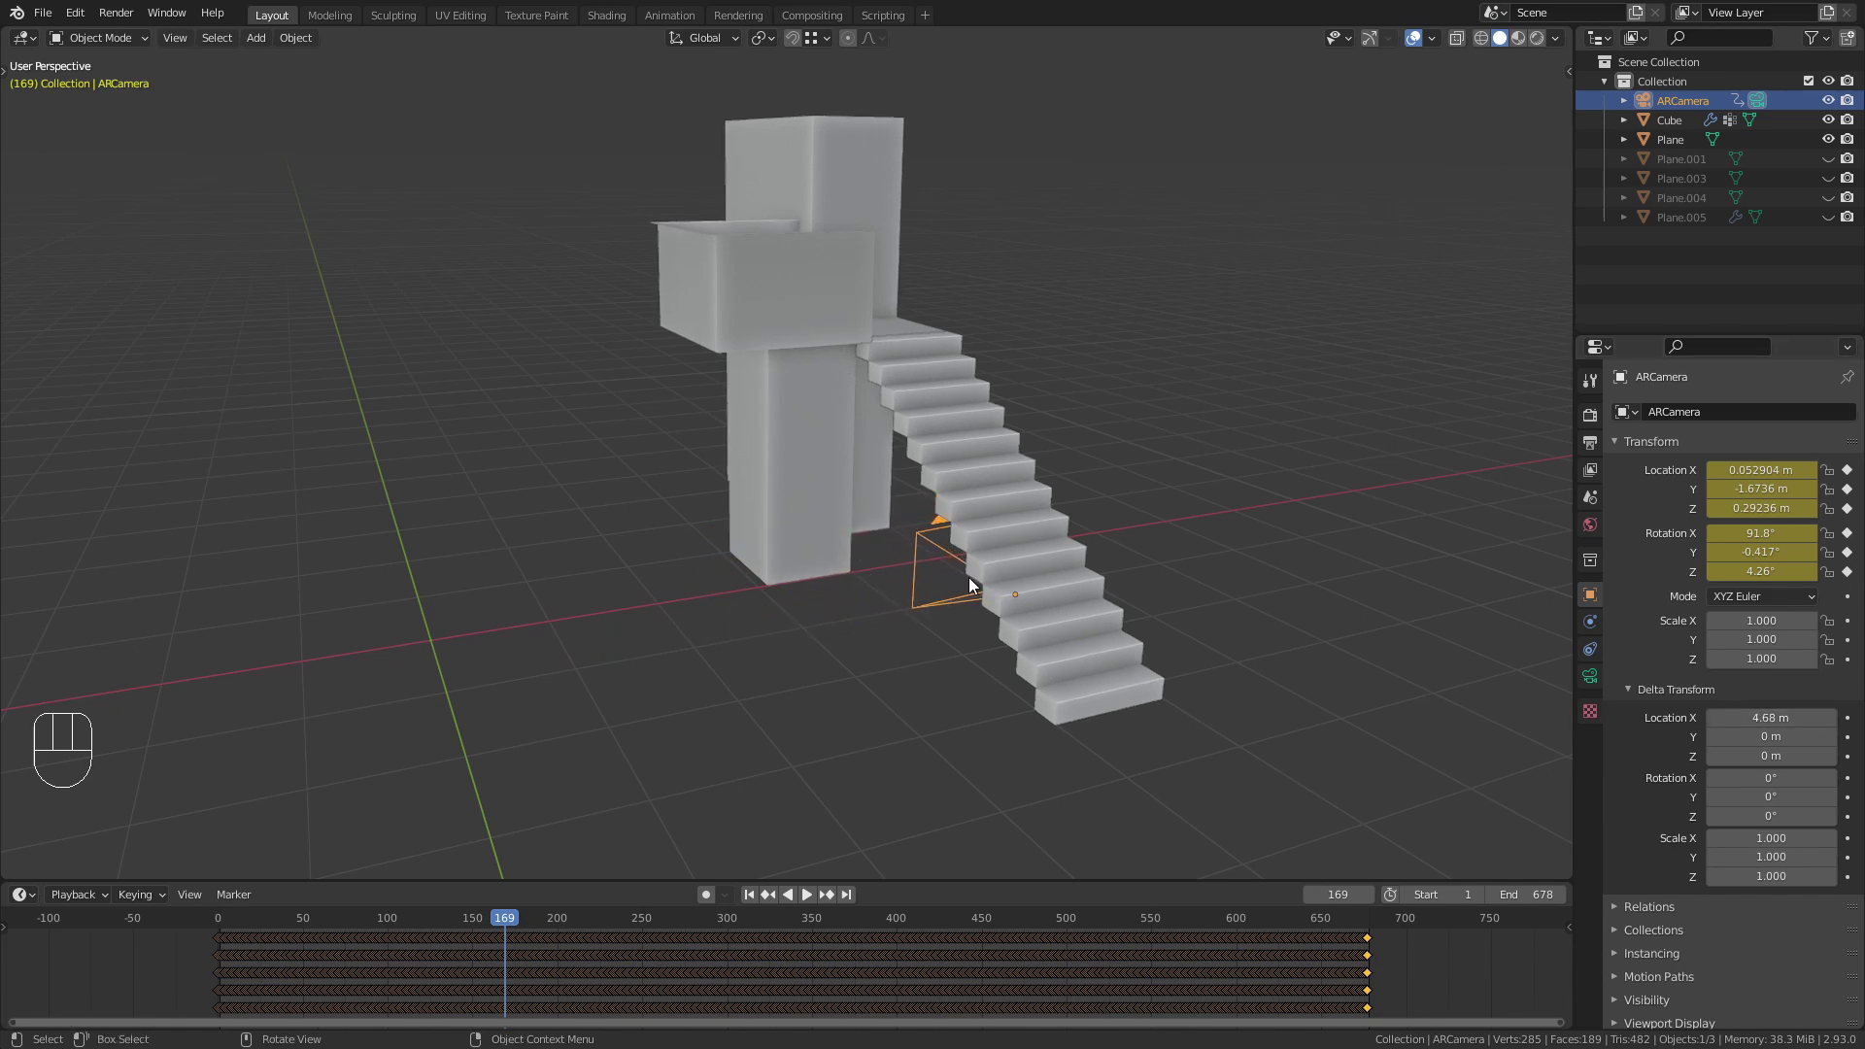
{"action": "middle_click_drag", "start_coordinate": [969, 577], "coordinate": [1242, 577]}
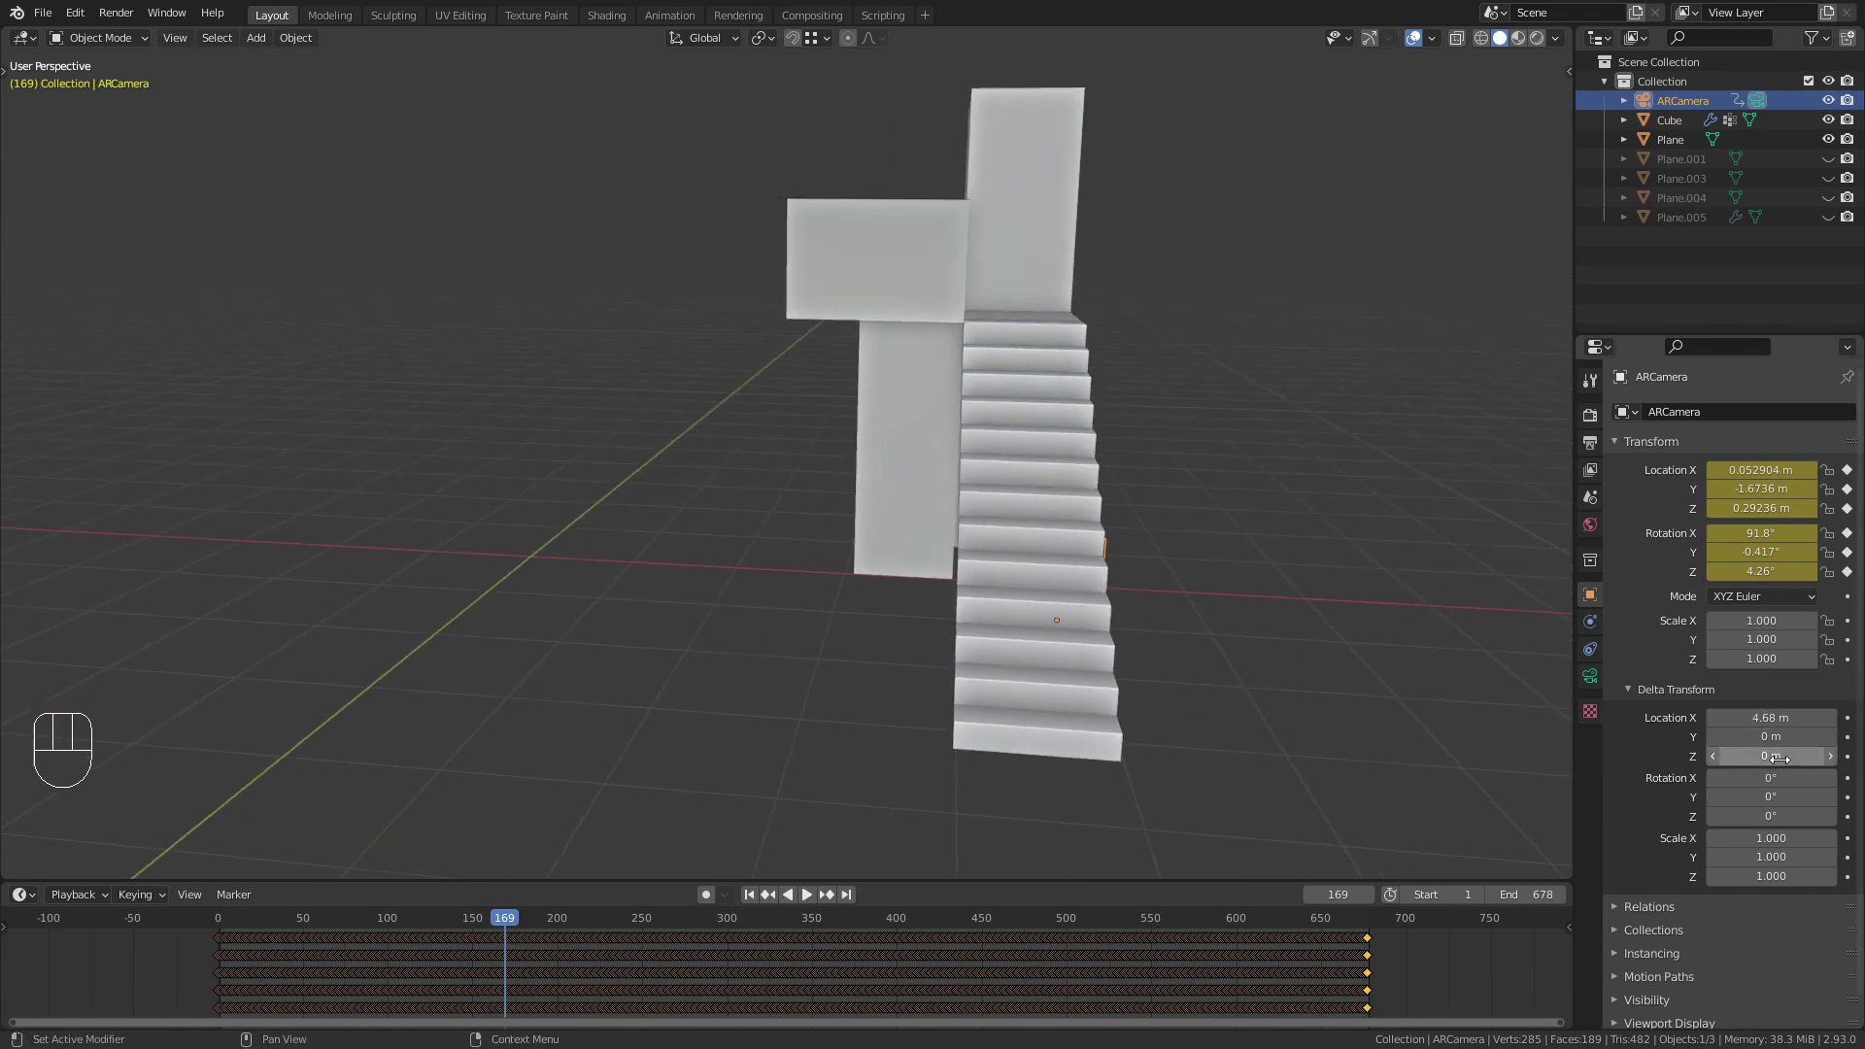
{"action": "mouse_move", "coordinate": [1771, 756]}
{"action": "left_mouse_down"}
{"action": "mouse_move", "coordinate": [1807, 756]}
{"action": "mouse_move", "coordinate": [1772, 756]}
{"action": "left_mouse_up"}
{"action": "middle_click_drag", "start_coordinate": [1060, 422], "coordinate": [1256, 426]}
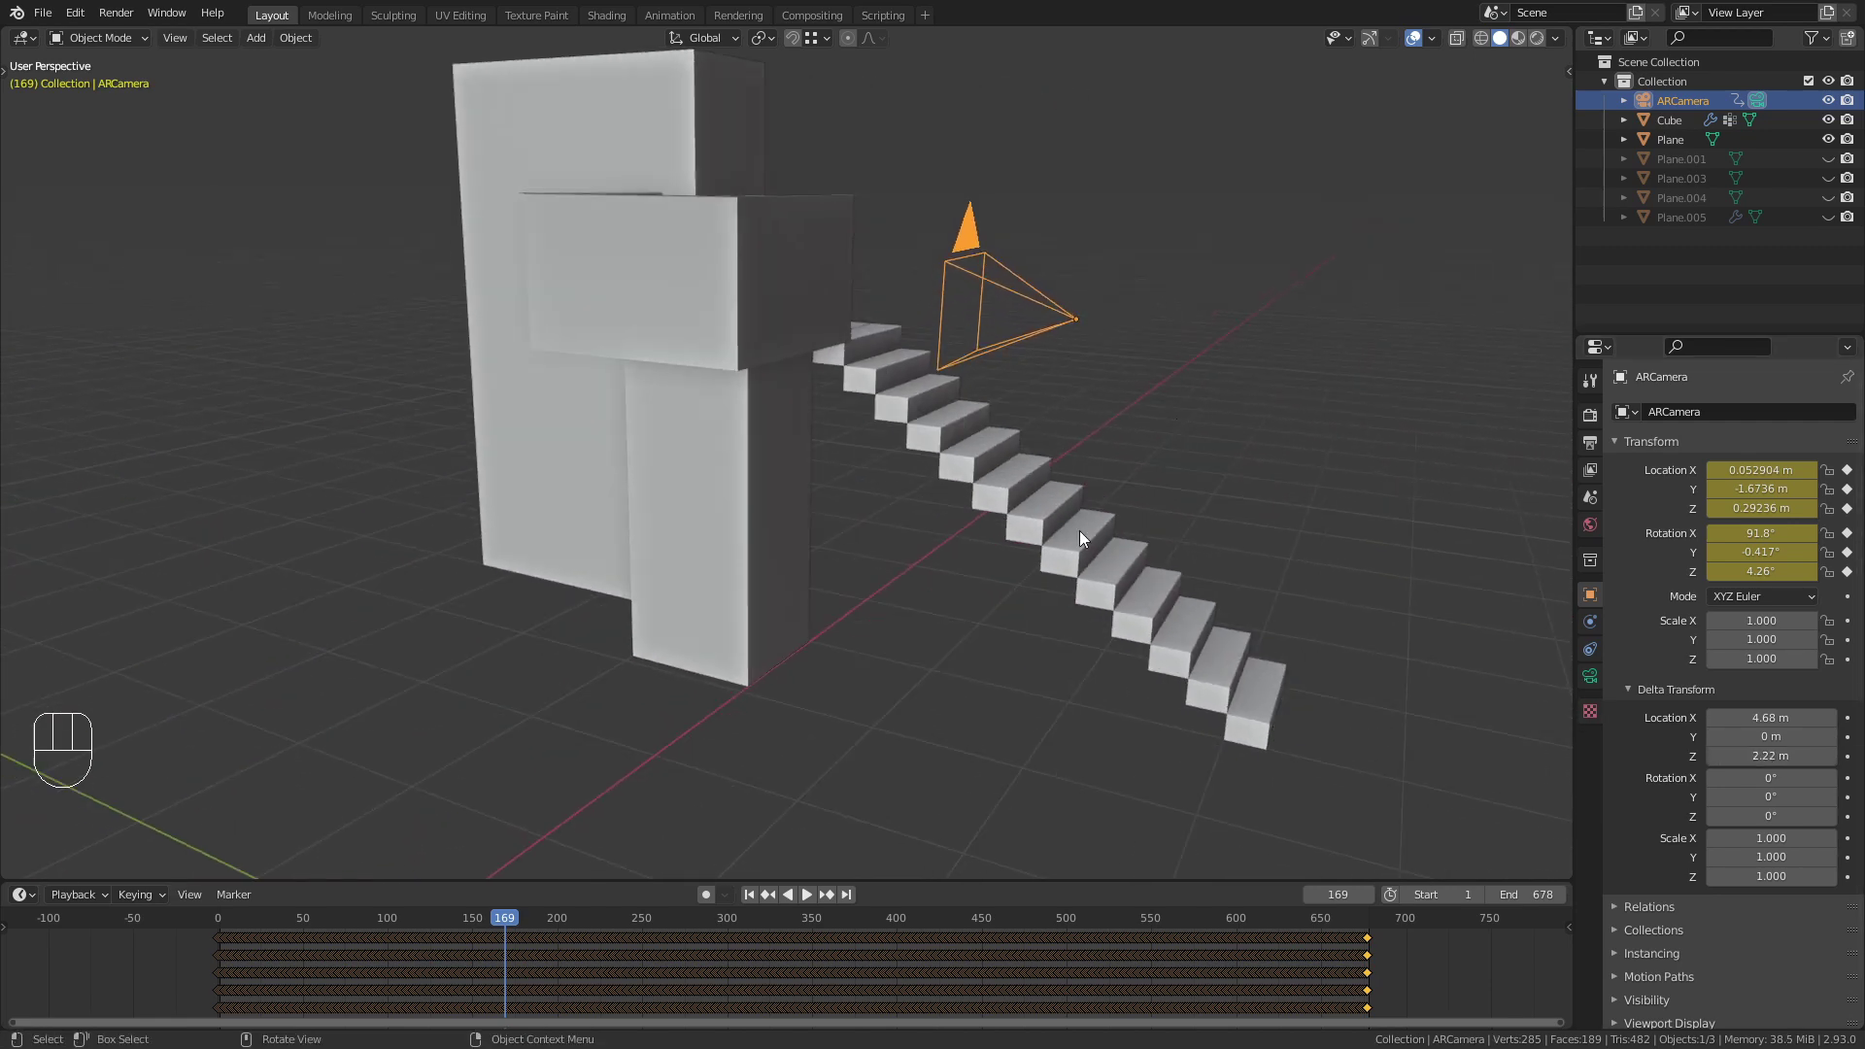
Scrub the animation to check the camera over the platform and set its delta location Y to 0.28 m.
{"action": "left_click_drag", "start_coordinate": [509, 923], "coordinate": [1081, 981]}
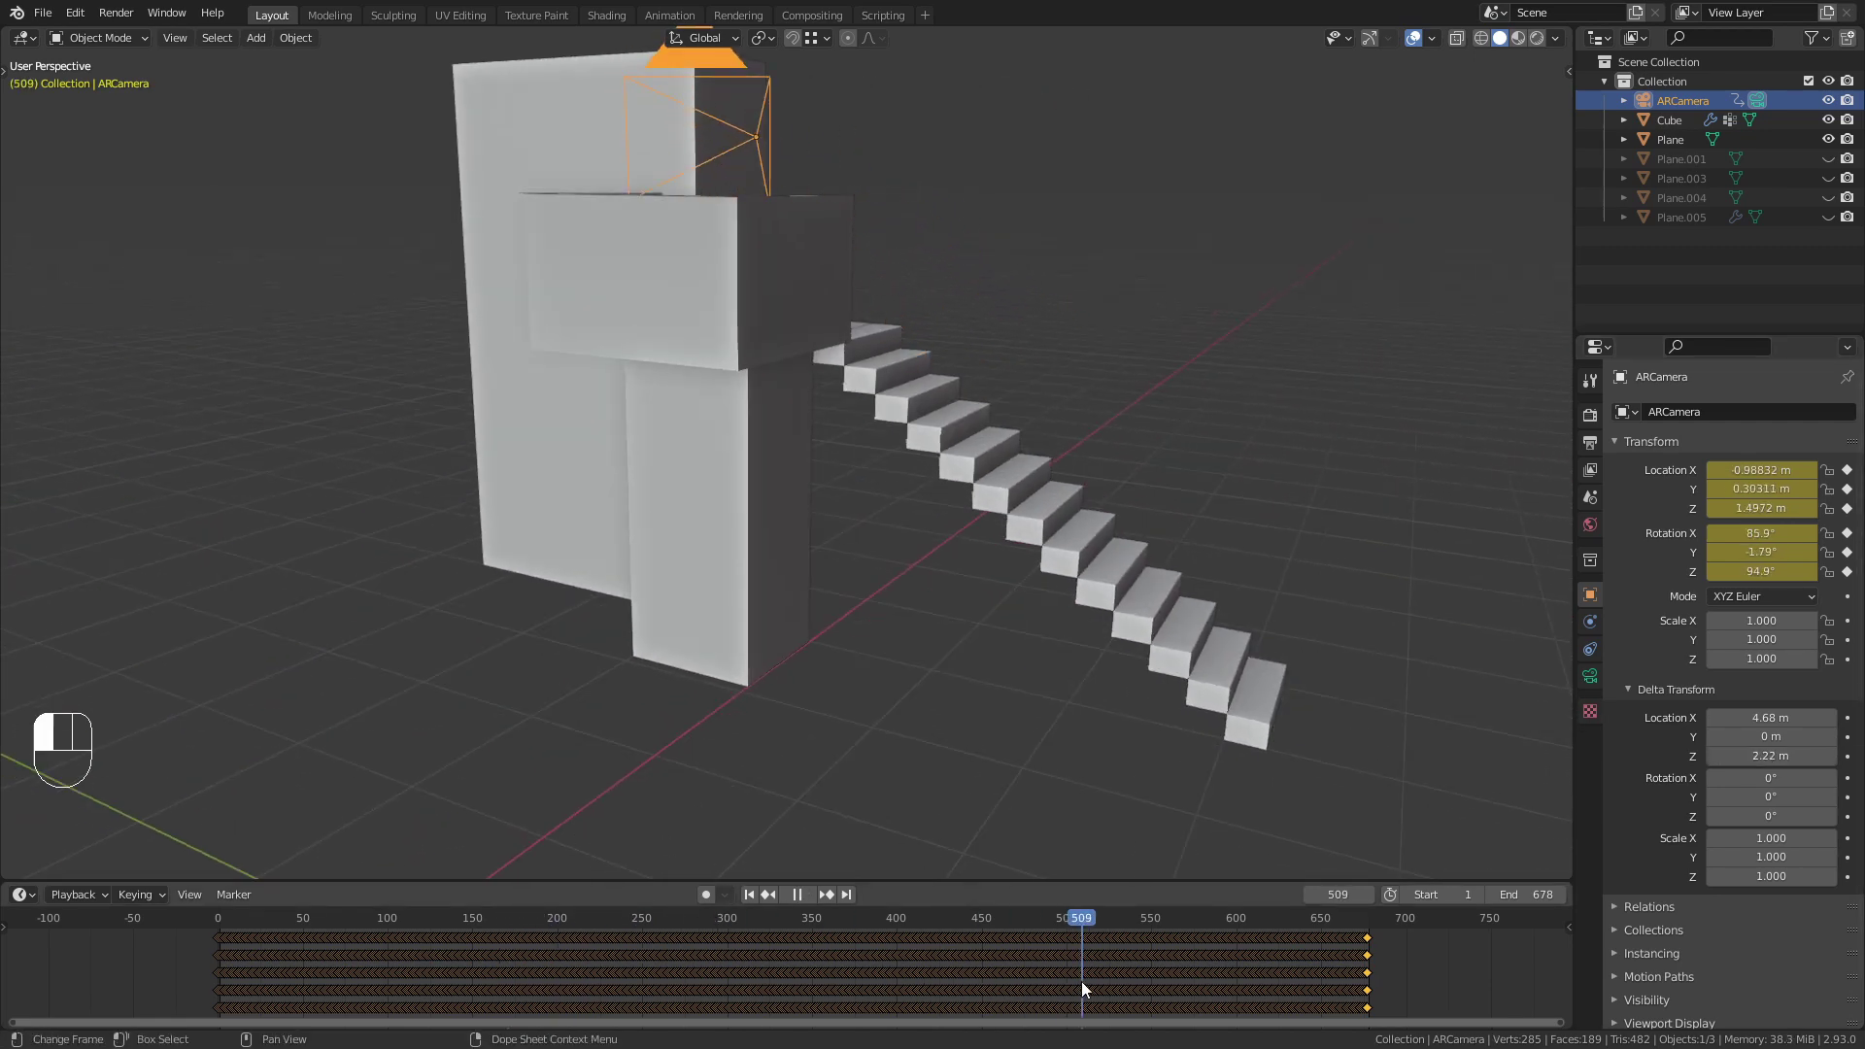
{"action": "left_click_drag", "start_coordinate": [782, 965], "coordinate": [863, 952]}
{"action": "left_click_drag", "start_coordinate": [1004, 950], "coordinate": [1112, 944]}
{"action": "middle_click_drag", "start_coordinate": [786, 386], "coordinate": [851, 501]}
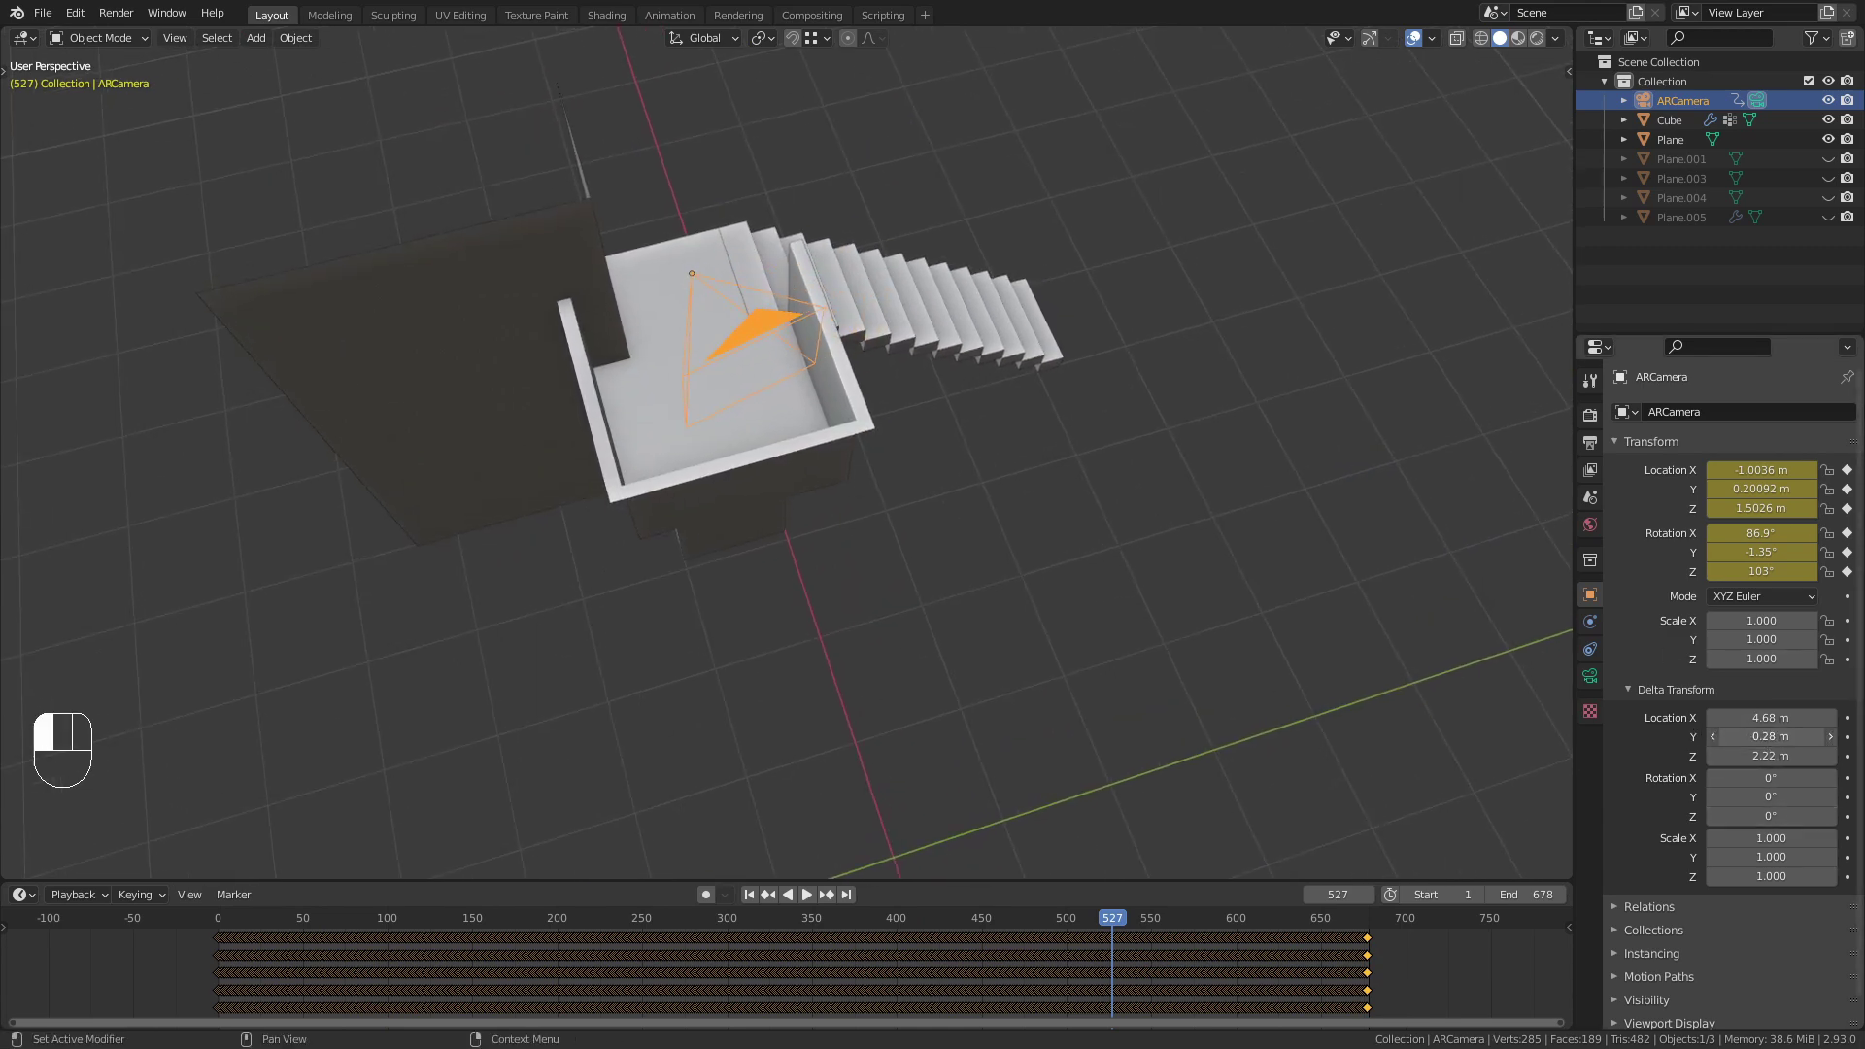
{"action": "middle_click_drag", "start_coordinate": [998, 412], "coordinate": [973, 389]}
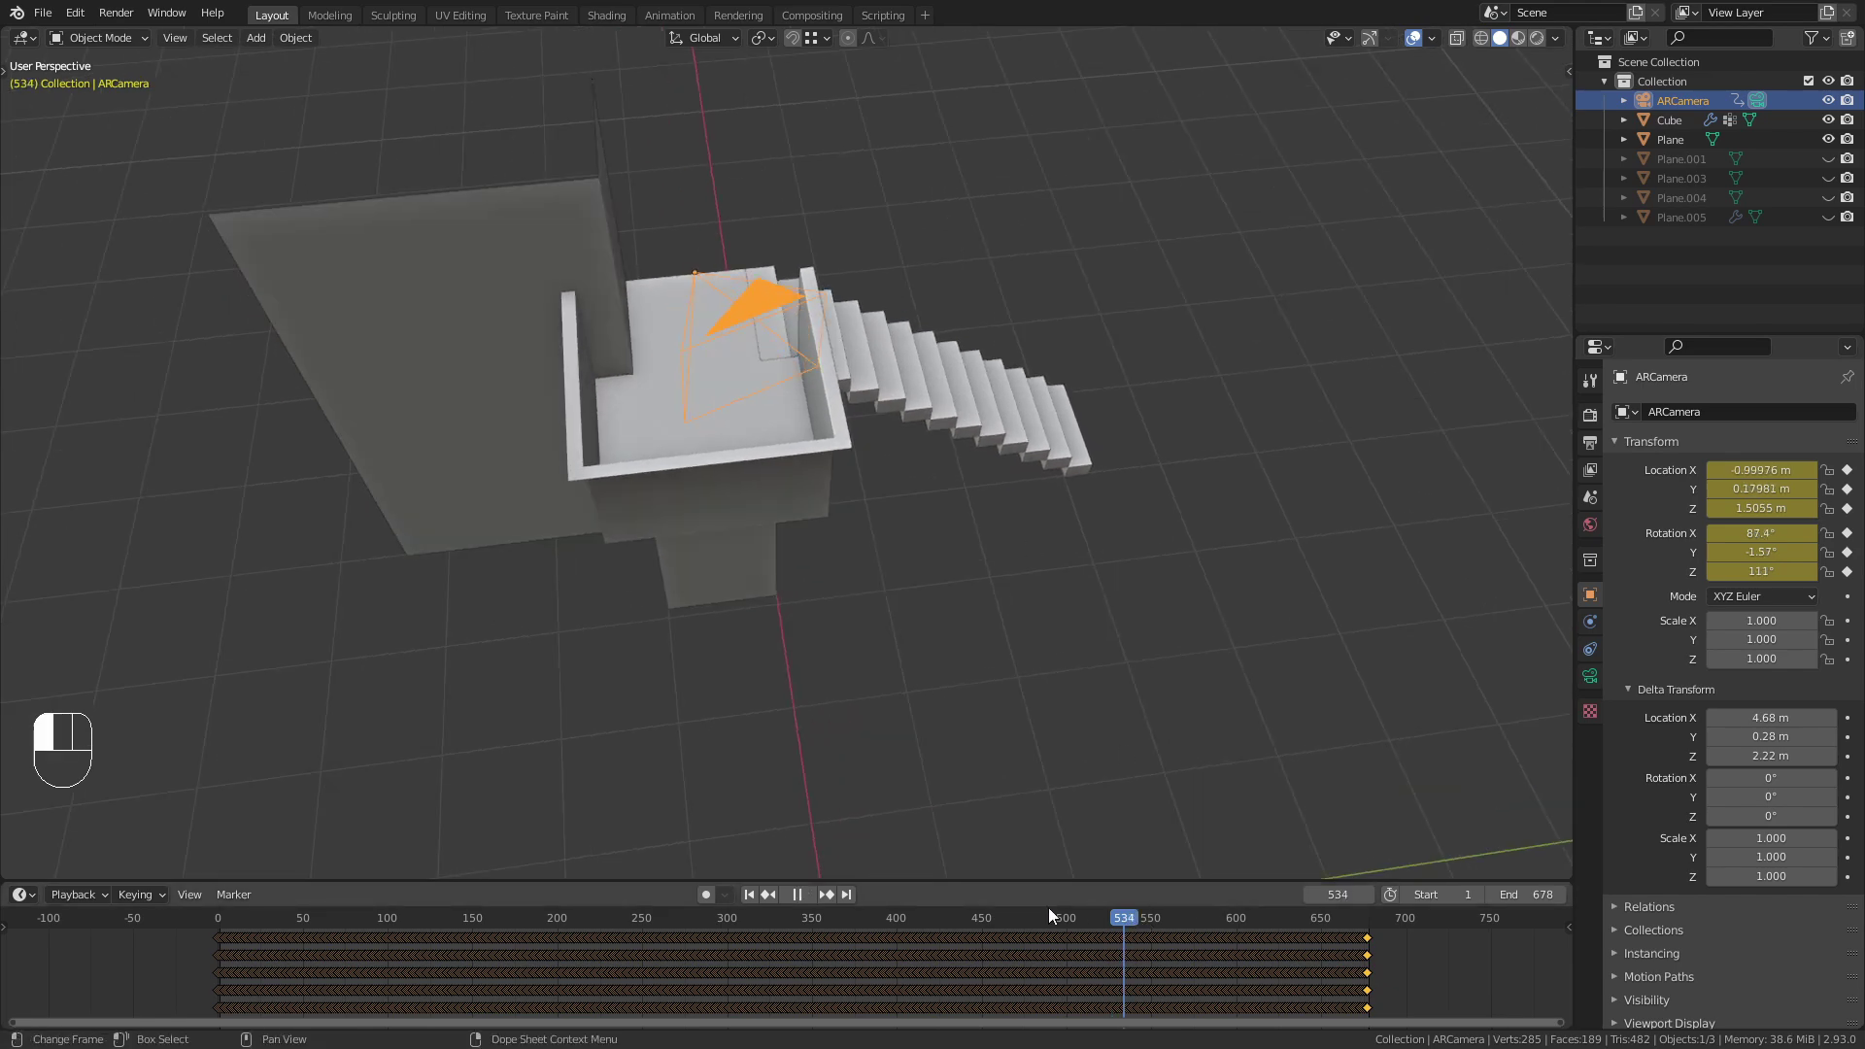
At frame 414, set the ARCamera's delta location to -0.24 m in Y and 2.29 m in Z.
{"action": "left_click_drag", "start_coordinate": [1049, 913], "coordinate": [920, 878]}
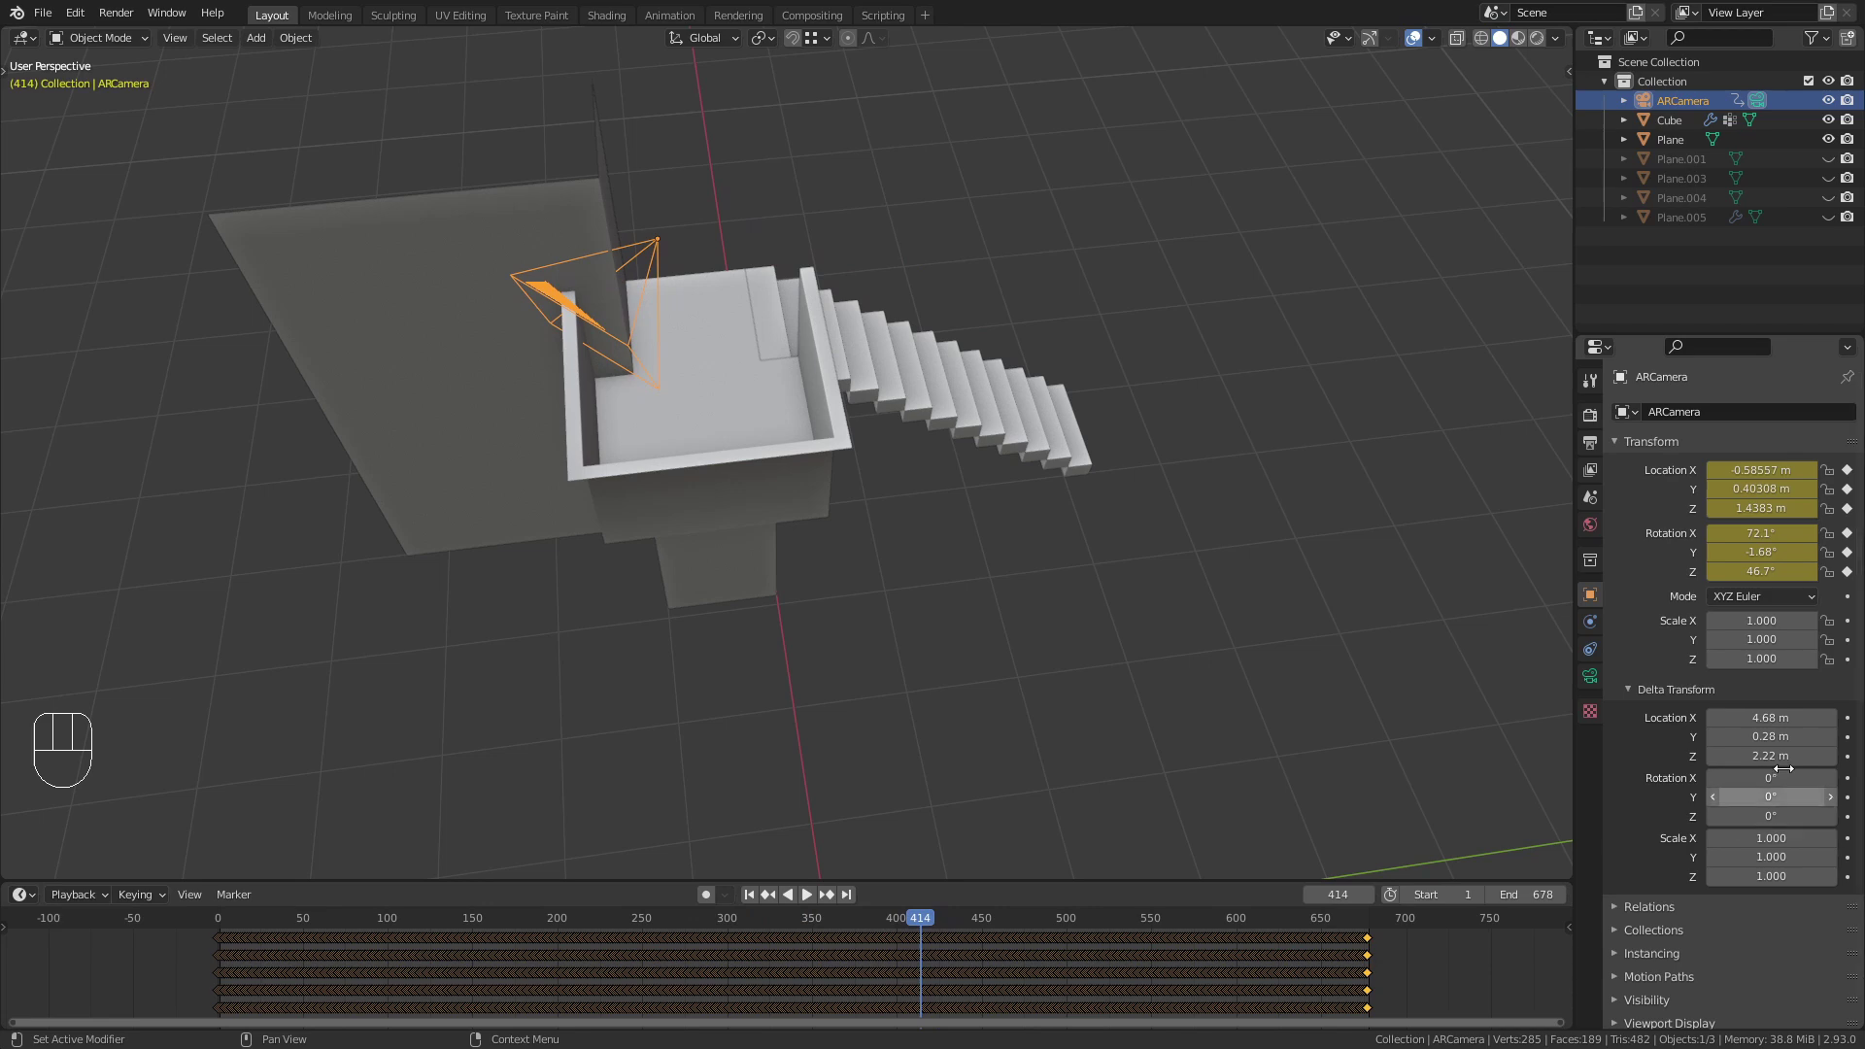
{"action": "left_click_drag", "start_coordinate": [1778, 756], "coordinate": [1729, 736]}
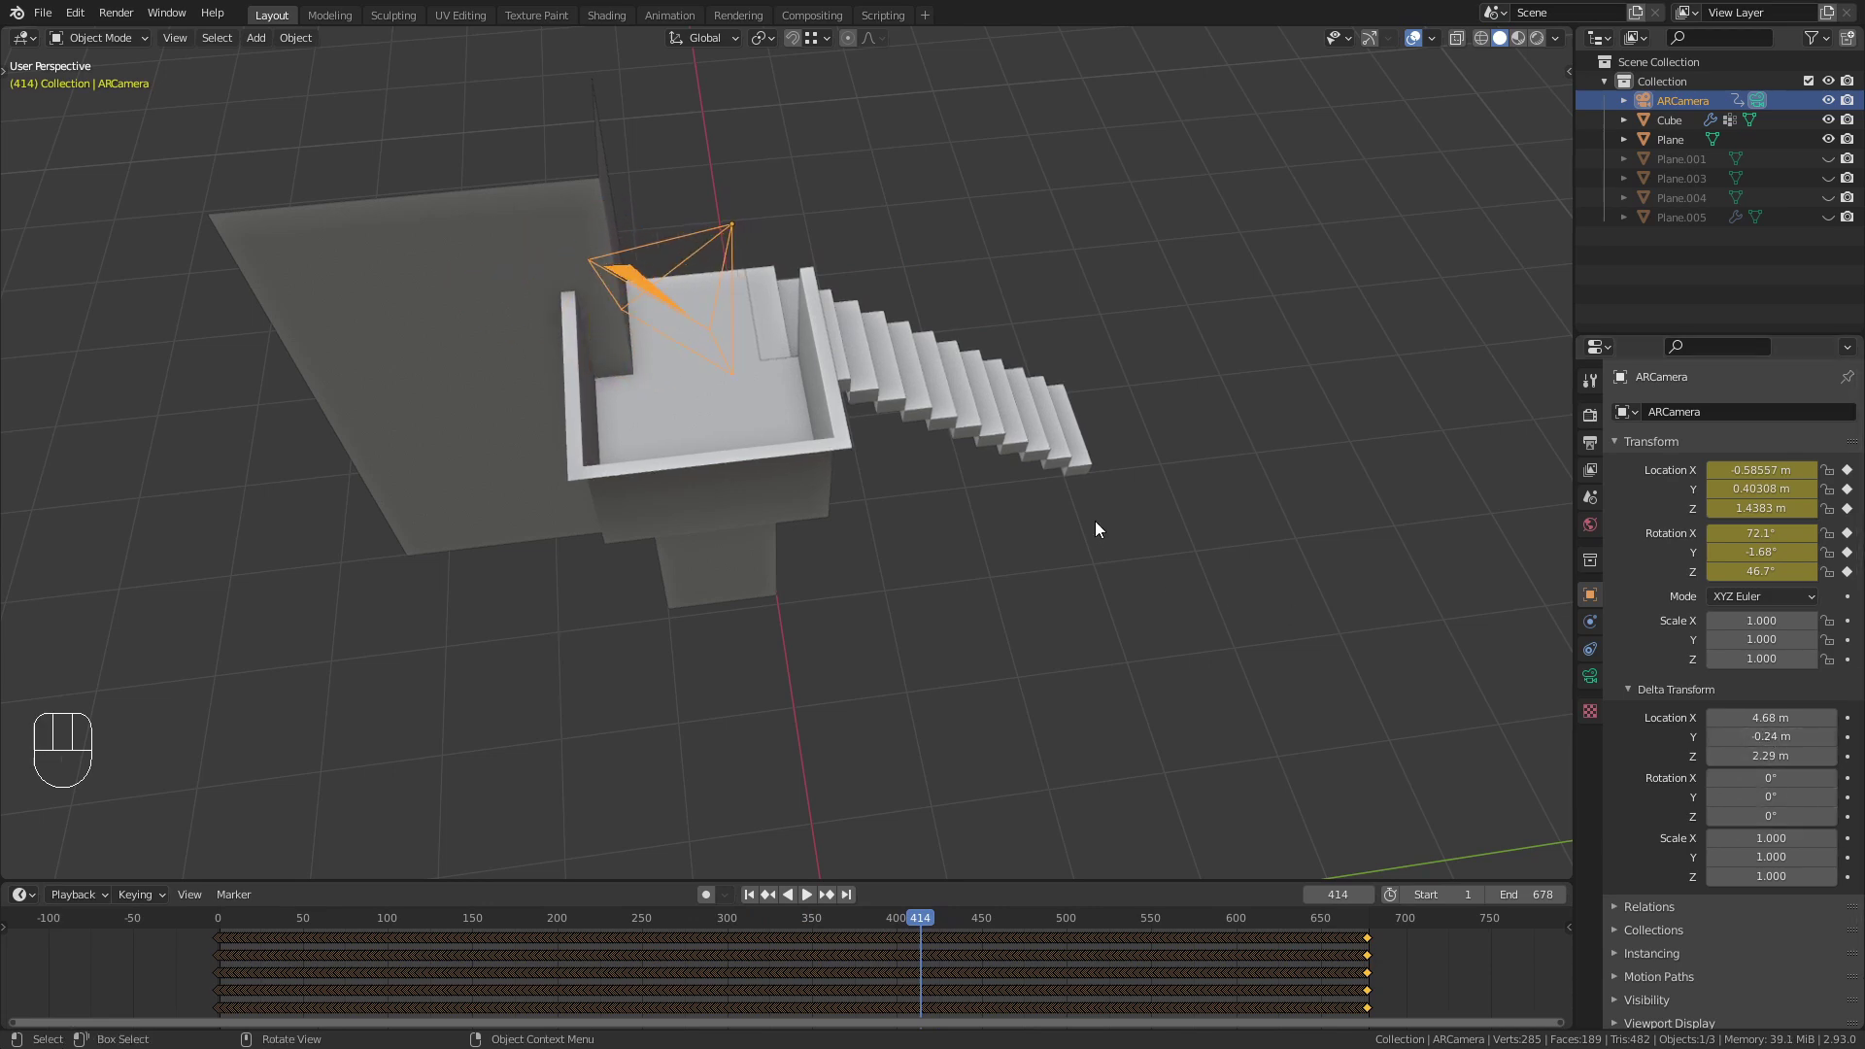
{"action": "middle_click_drag", "start_coordinate": [1095, 529], "coordinate": [914, 534]}
{"action": "scroll", "coordinate": [918, 471], "scroll_direction": "up", "scroll_amount": 2}
{"action": "middle_click_drag", "start_coordinate": [914, 534], "coordinate": [927, 501]}
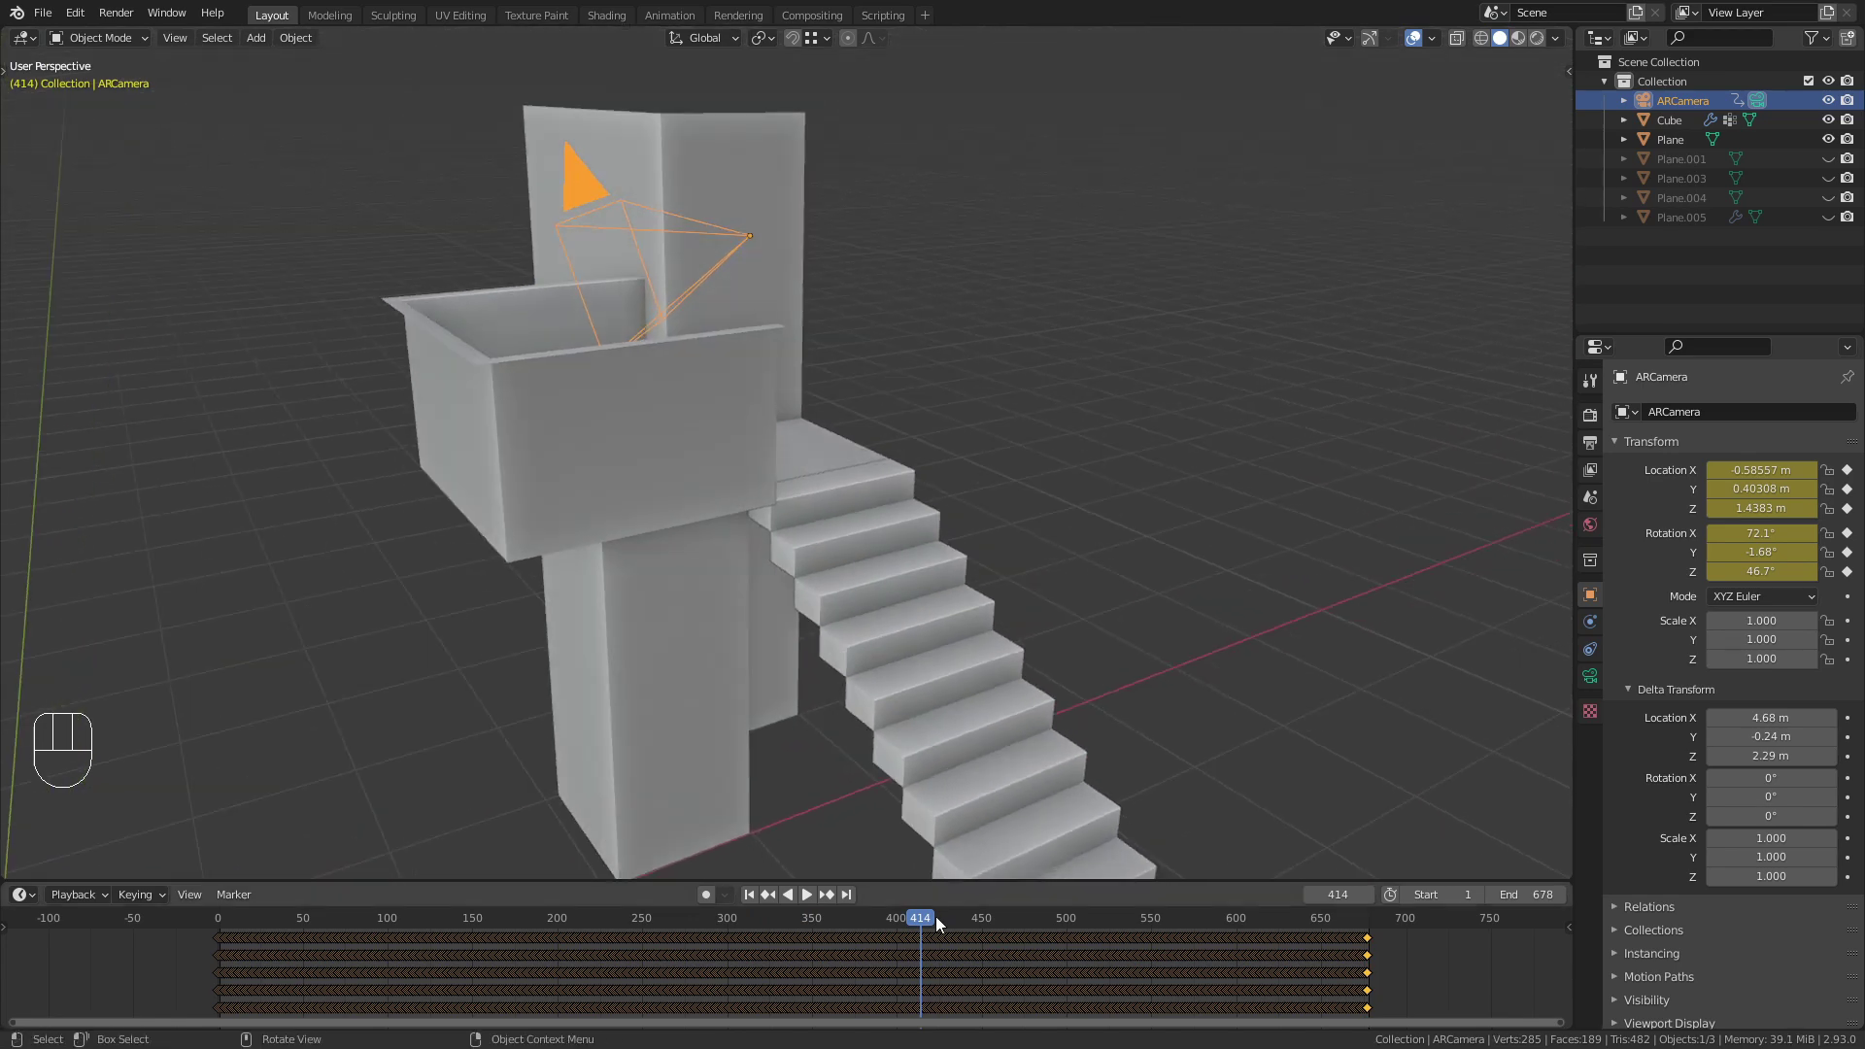
Look through the ARCamera from frame 31 and scrub to frame 84 to check how it frames the stairs.
{"action": "left_click_drag", "start_coordinate": [920, 923], "coordinate": [271, 847]}
{"action": "scroll", "coordinate": [875, 641], "scroll_direction": "down", "scroll_amount": 2}
{"action": "middle_click_drag", "start_coordinate": [875, 641], "coordinate": [1035, 589], "text": "shift"}
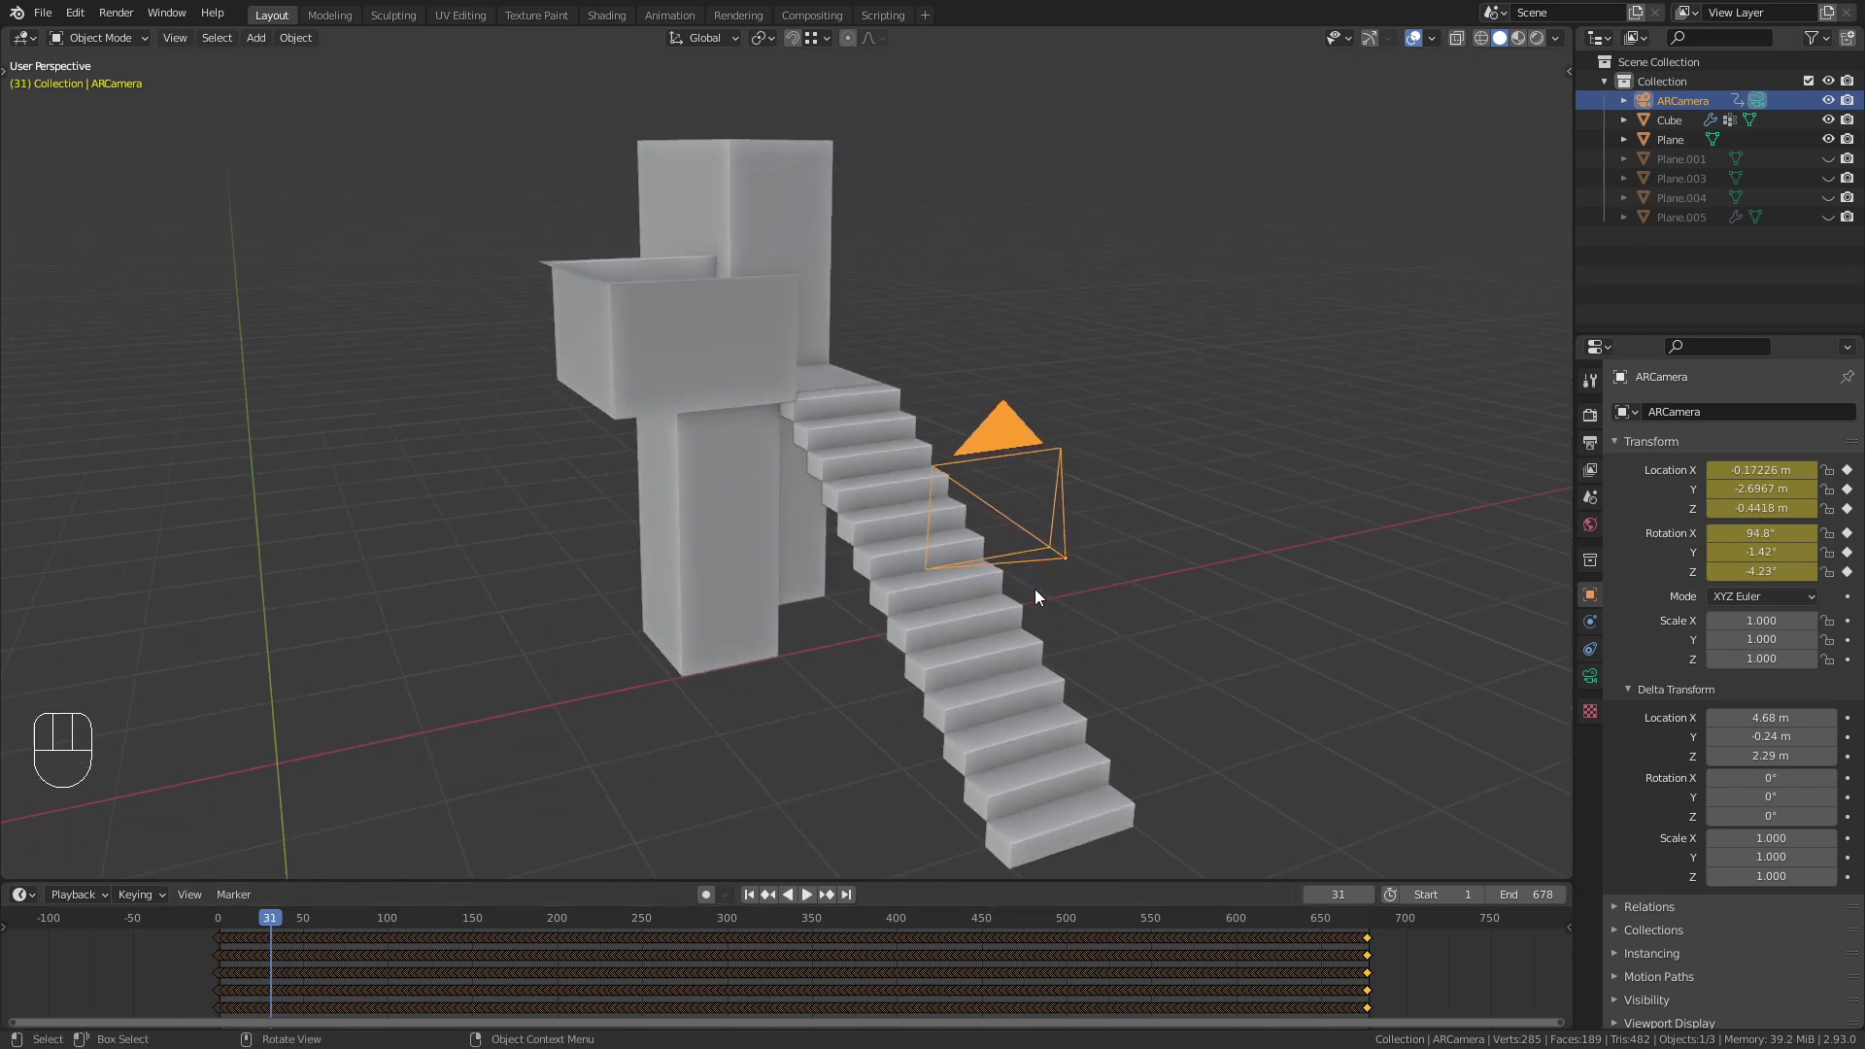
{"action": "key", "text": "KP_0"}
{"action": "scroll", "coordinate": [1035, 589], "scroll_direction": "up", "scroll_amount": 4}
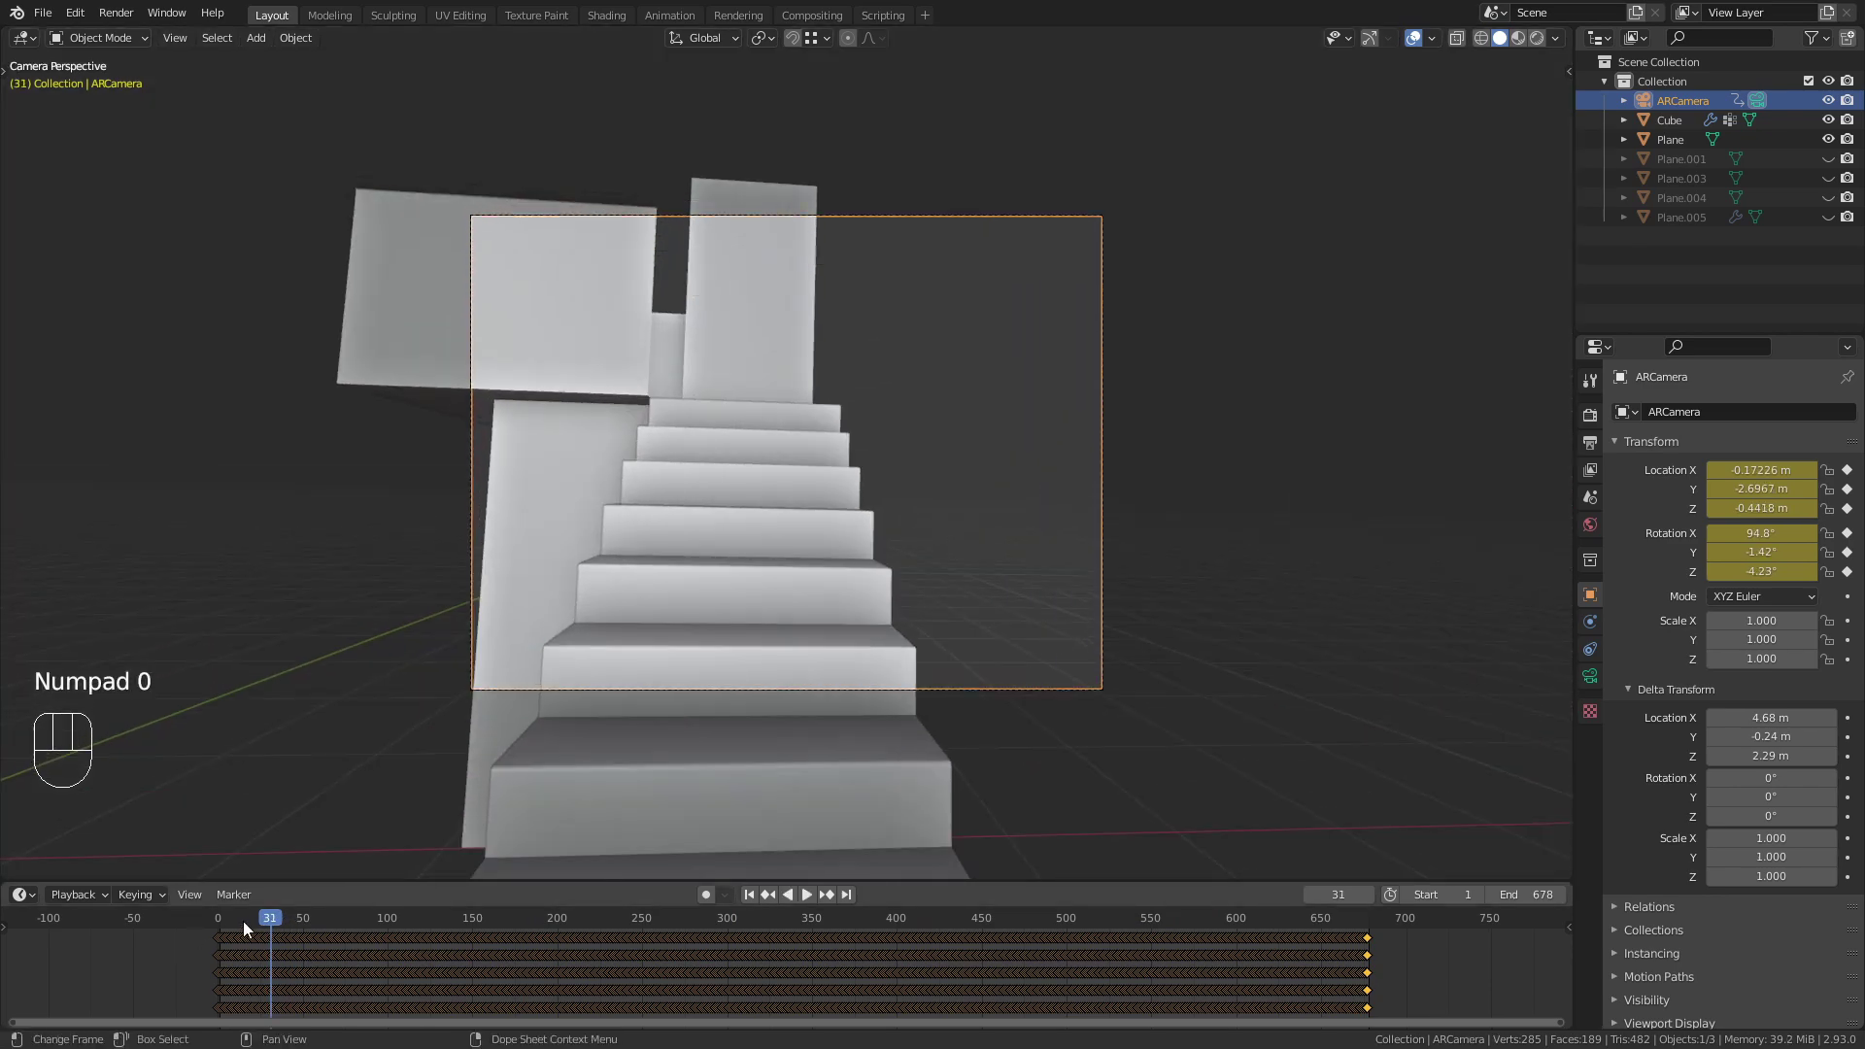
{"action": "left_click_drag", "start_coordinate": [242, 920], "coordinate": [361, 1004]}
Select the staircase and platform objects and rotate them 180° around the global Z axis.
{"action": "scroll", "coordinate": [731, 639], "scroll_direction": "down", "scroll_amount": 1}
{"action": "scroll", "coordinate": [732, 639], "scroll_direction": "down", "scroll_amount": 1}
{"action": "middle_click_drag", "start_coordinate": [732, 639], "coordinate": [893, 662]}
{"action": "scroll", "coordinate": [699, 618], "scroll_direction": "down", "scroll_amount": 5}
{"action": "scroll", "coordinate": [697, 591], "scroll_direction": "down", "scroll_amount": 4}
{"action": "left_click_drag", "start_coordinate": [408, 550], "coordinate": [998, 761]}
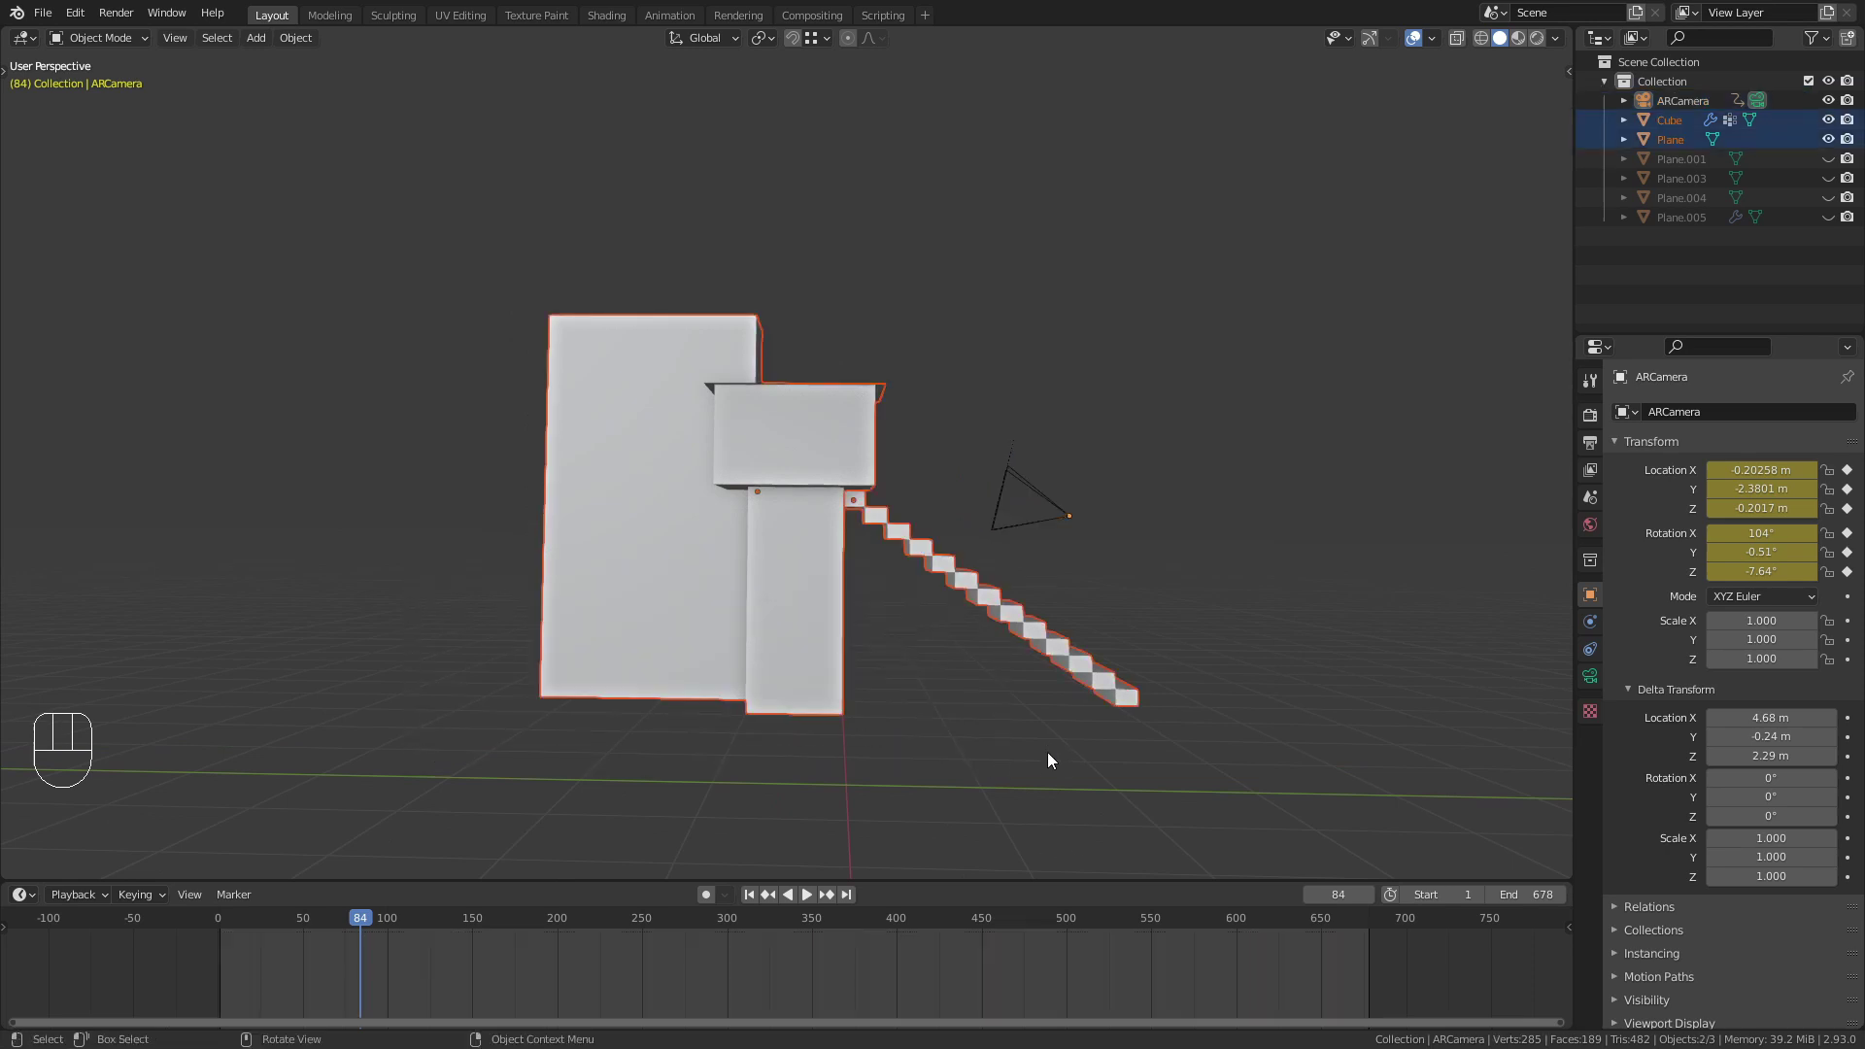
{"action": "type", "text": "rz"}
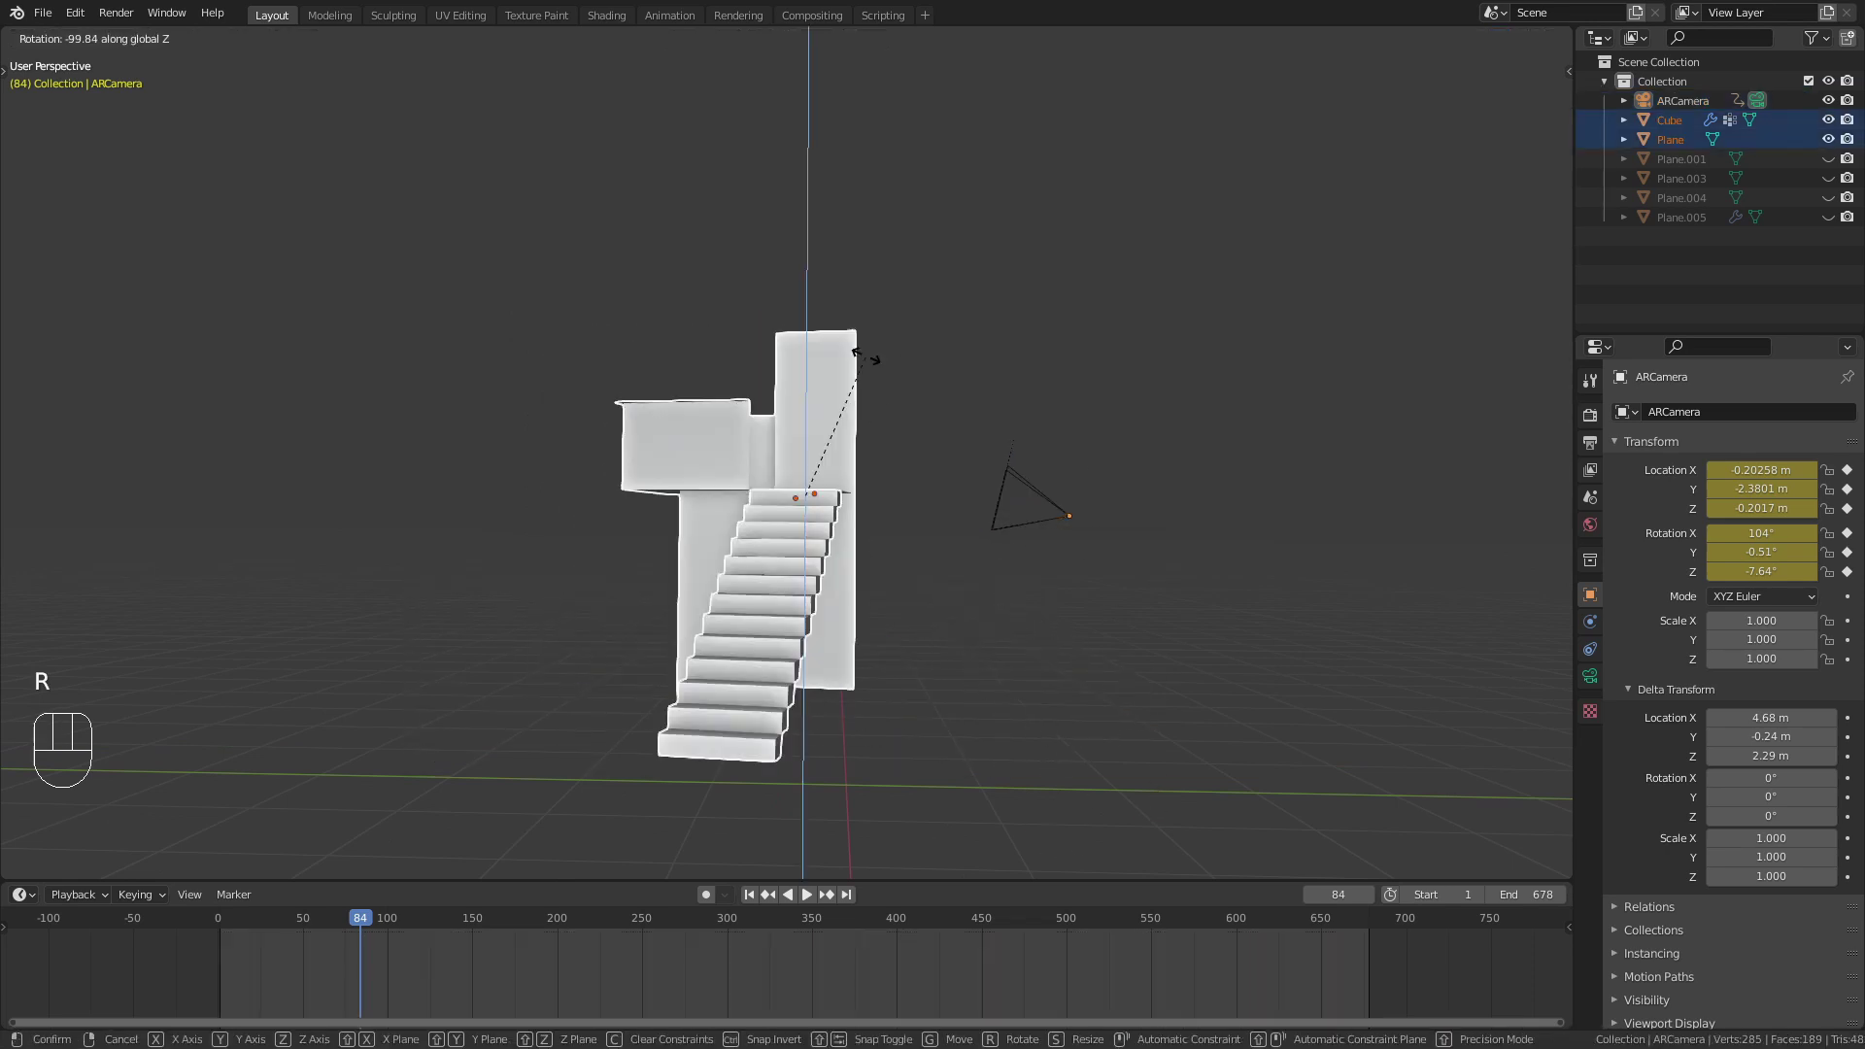
{"action": "type", "text": "180"}
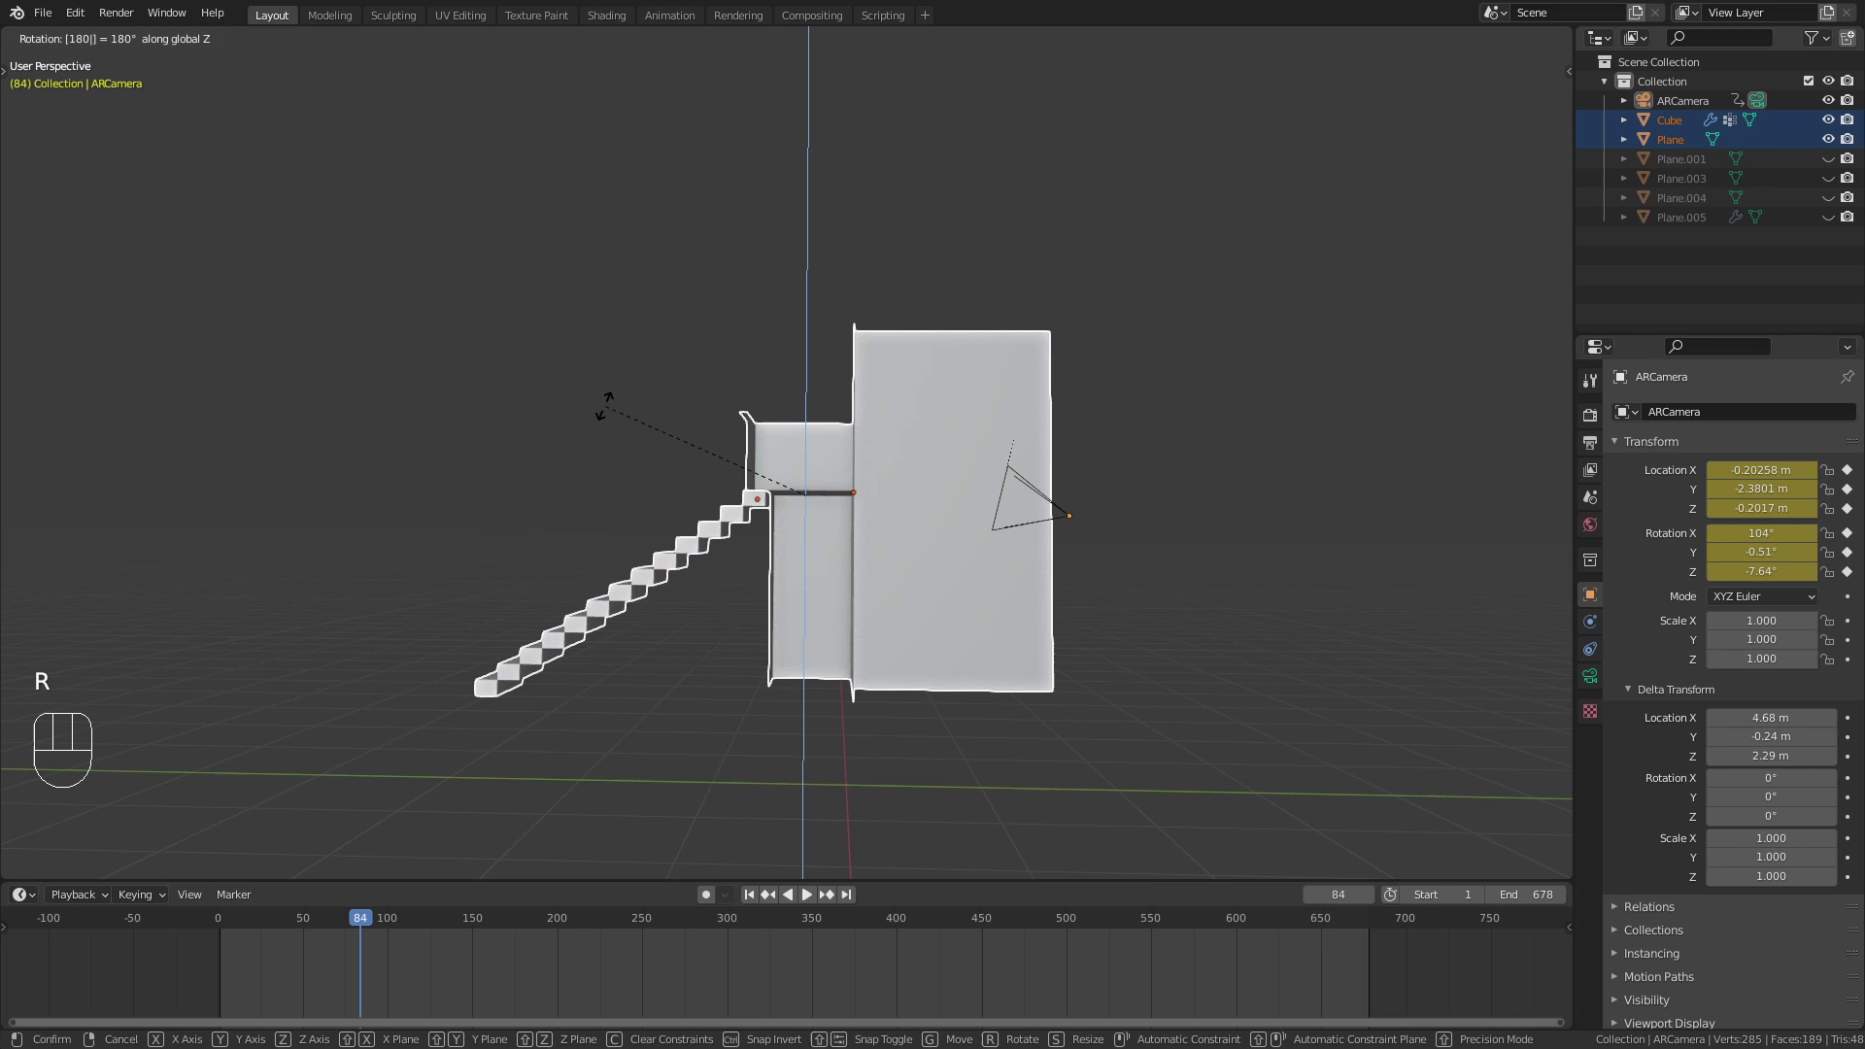
{"action": "key", "text": "Return"}
{"action": "middle_click_drag", "start_coordinate": [750, 277], "coordinate": [1061, 534]}
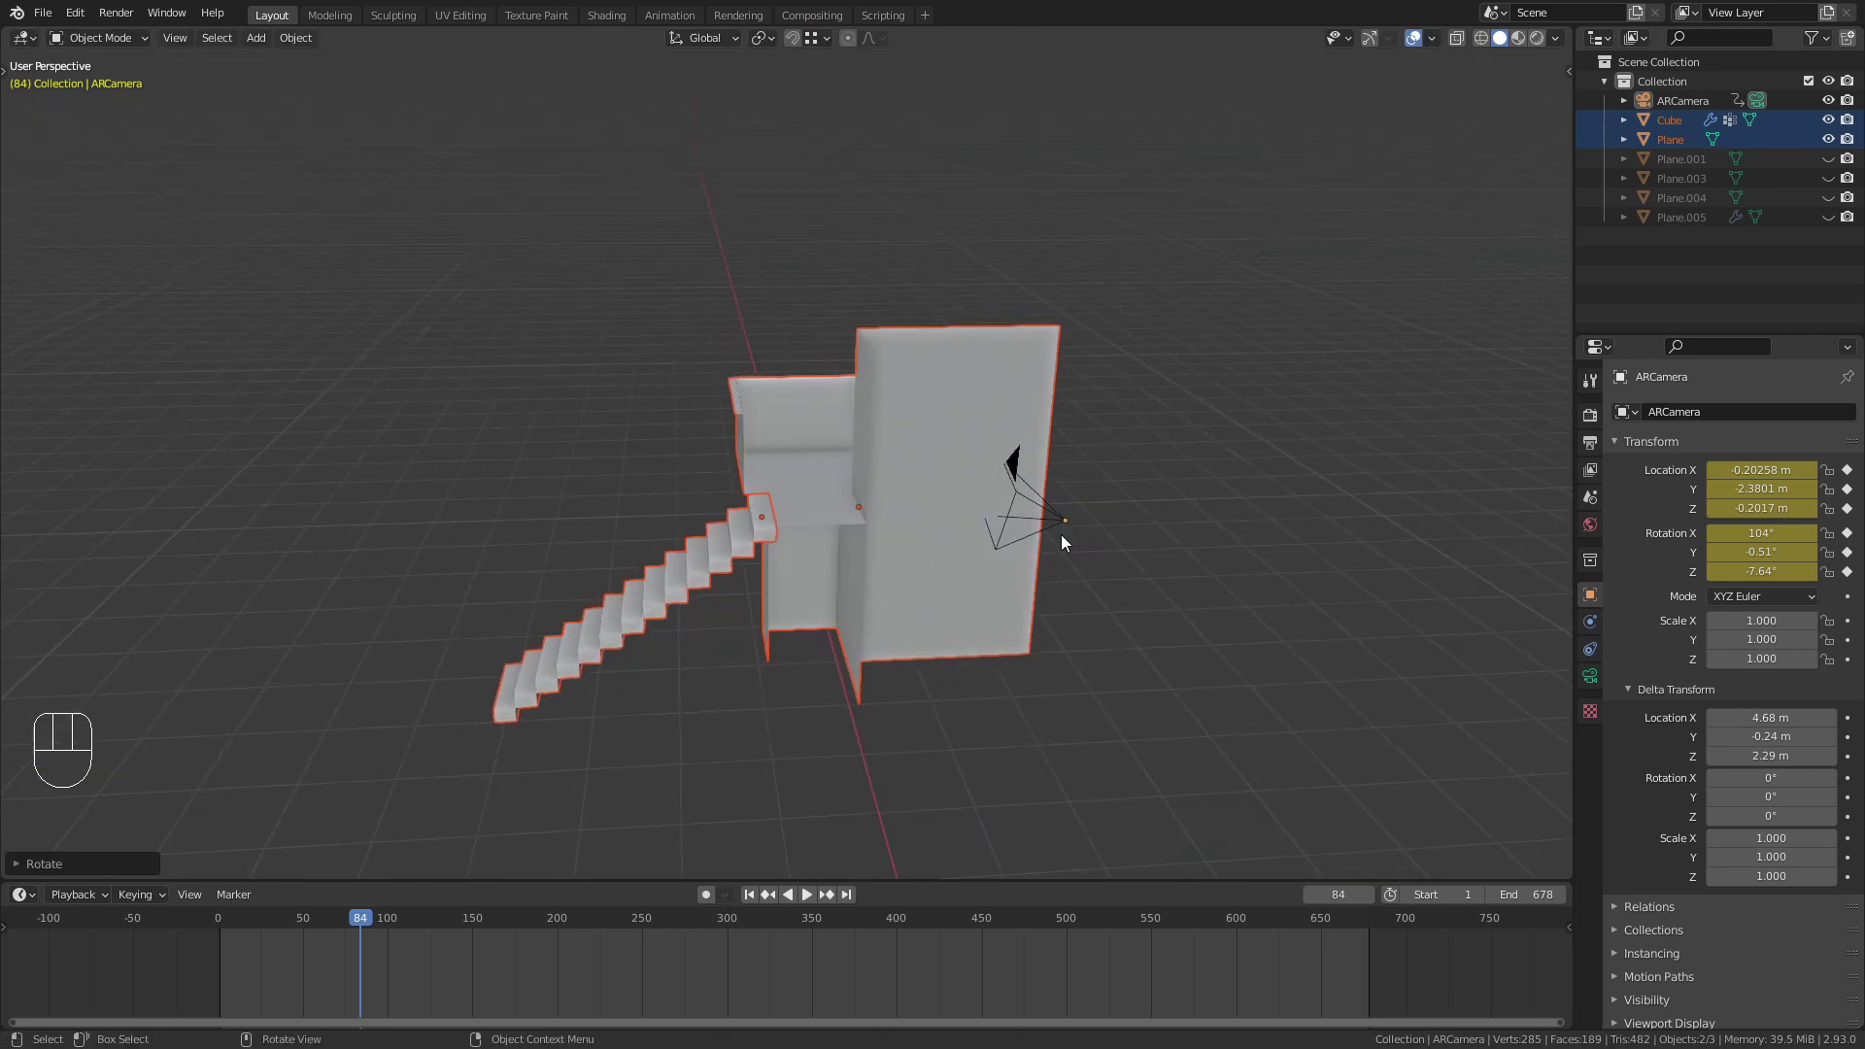
Select the ARCamera and, at frame 381, set its delta location Y to 4.8 m.
{"action": "left_click", "coordinate": [1040, 511]}
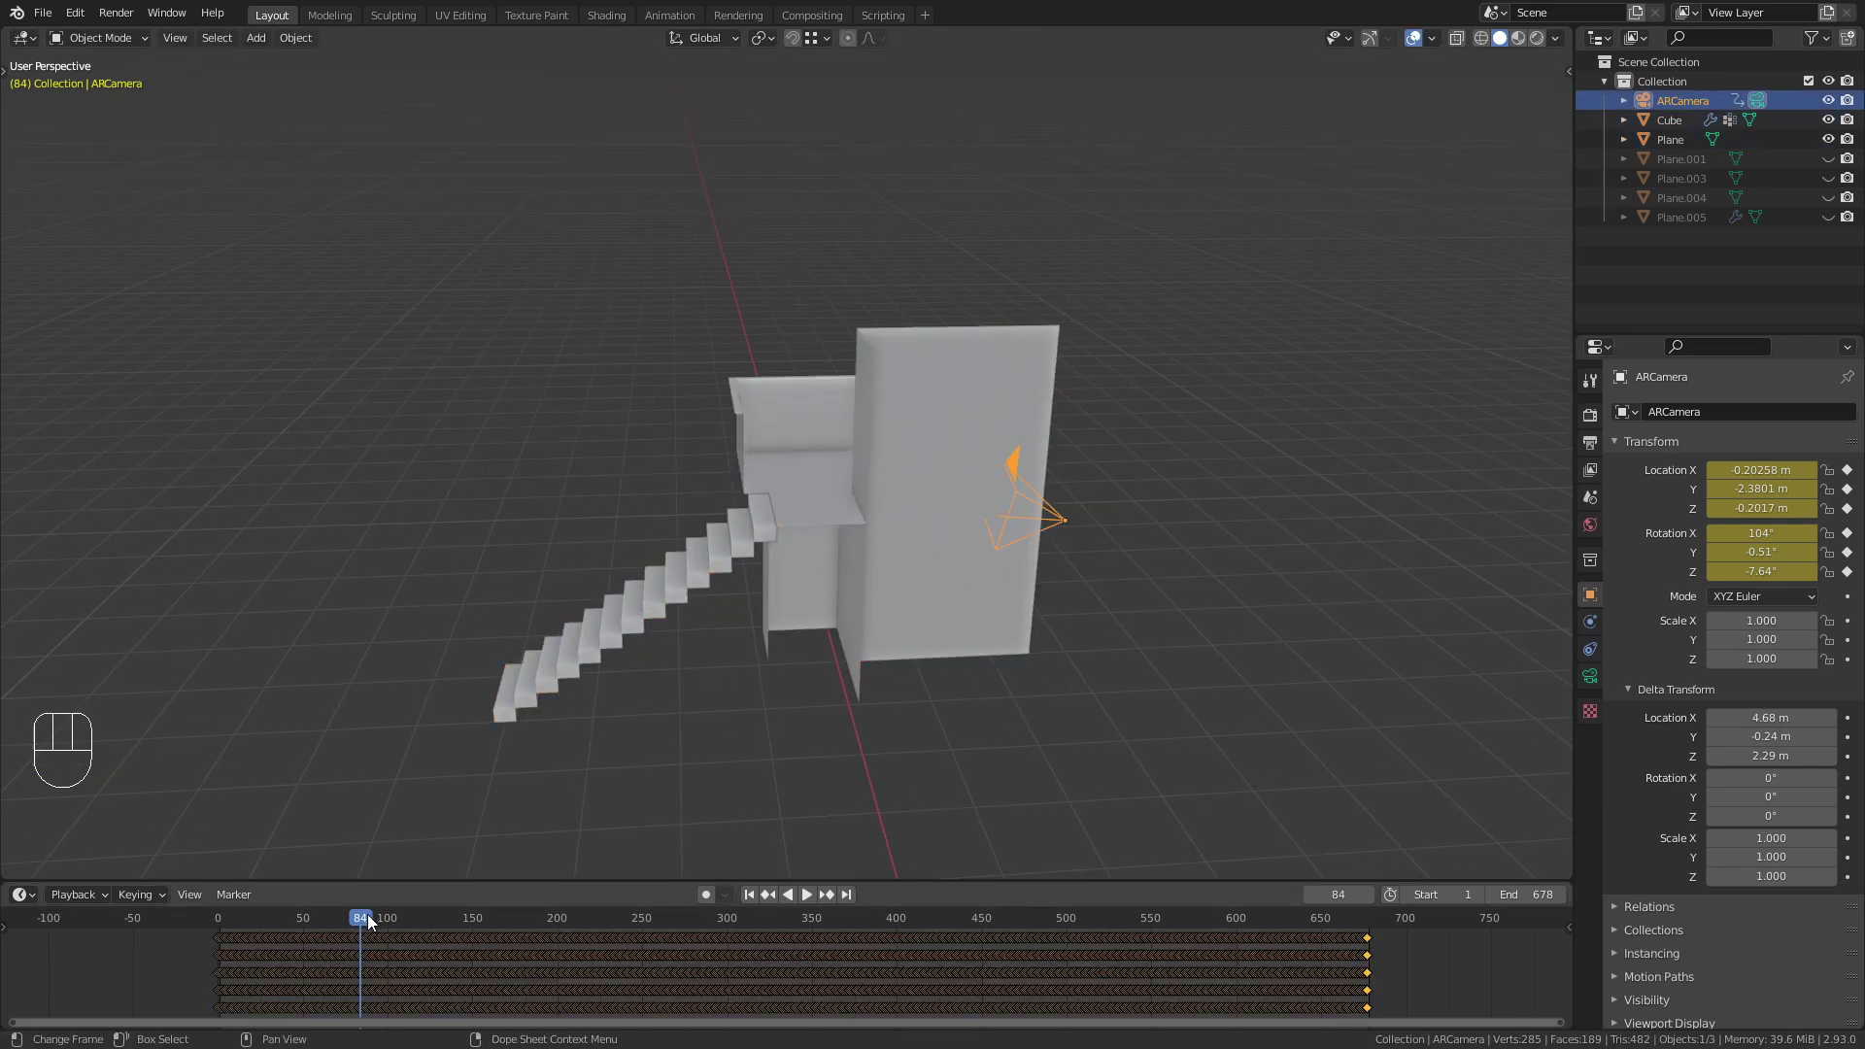
{"action": "left_click_drag", "start_coordinate": [555, 954], "coordinate": [710, 953]}
{"action": "middle_click_drag", "start_coordinate": [1016, 557], "coordinate": [1212, 586]}
{"action": "middle_click_drag", "start_coordinate": [1036, 541], "coordinate": [972, 680]}
{"action": "left_click_drag", "start_coordinate": [713, 923], "coordinate": [865, 924]}
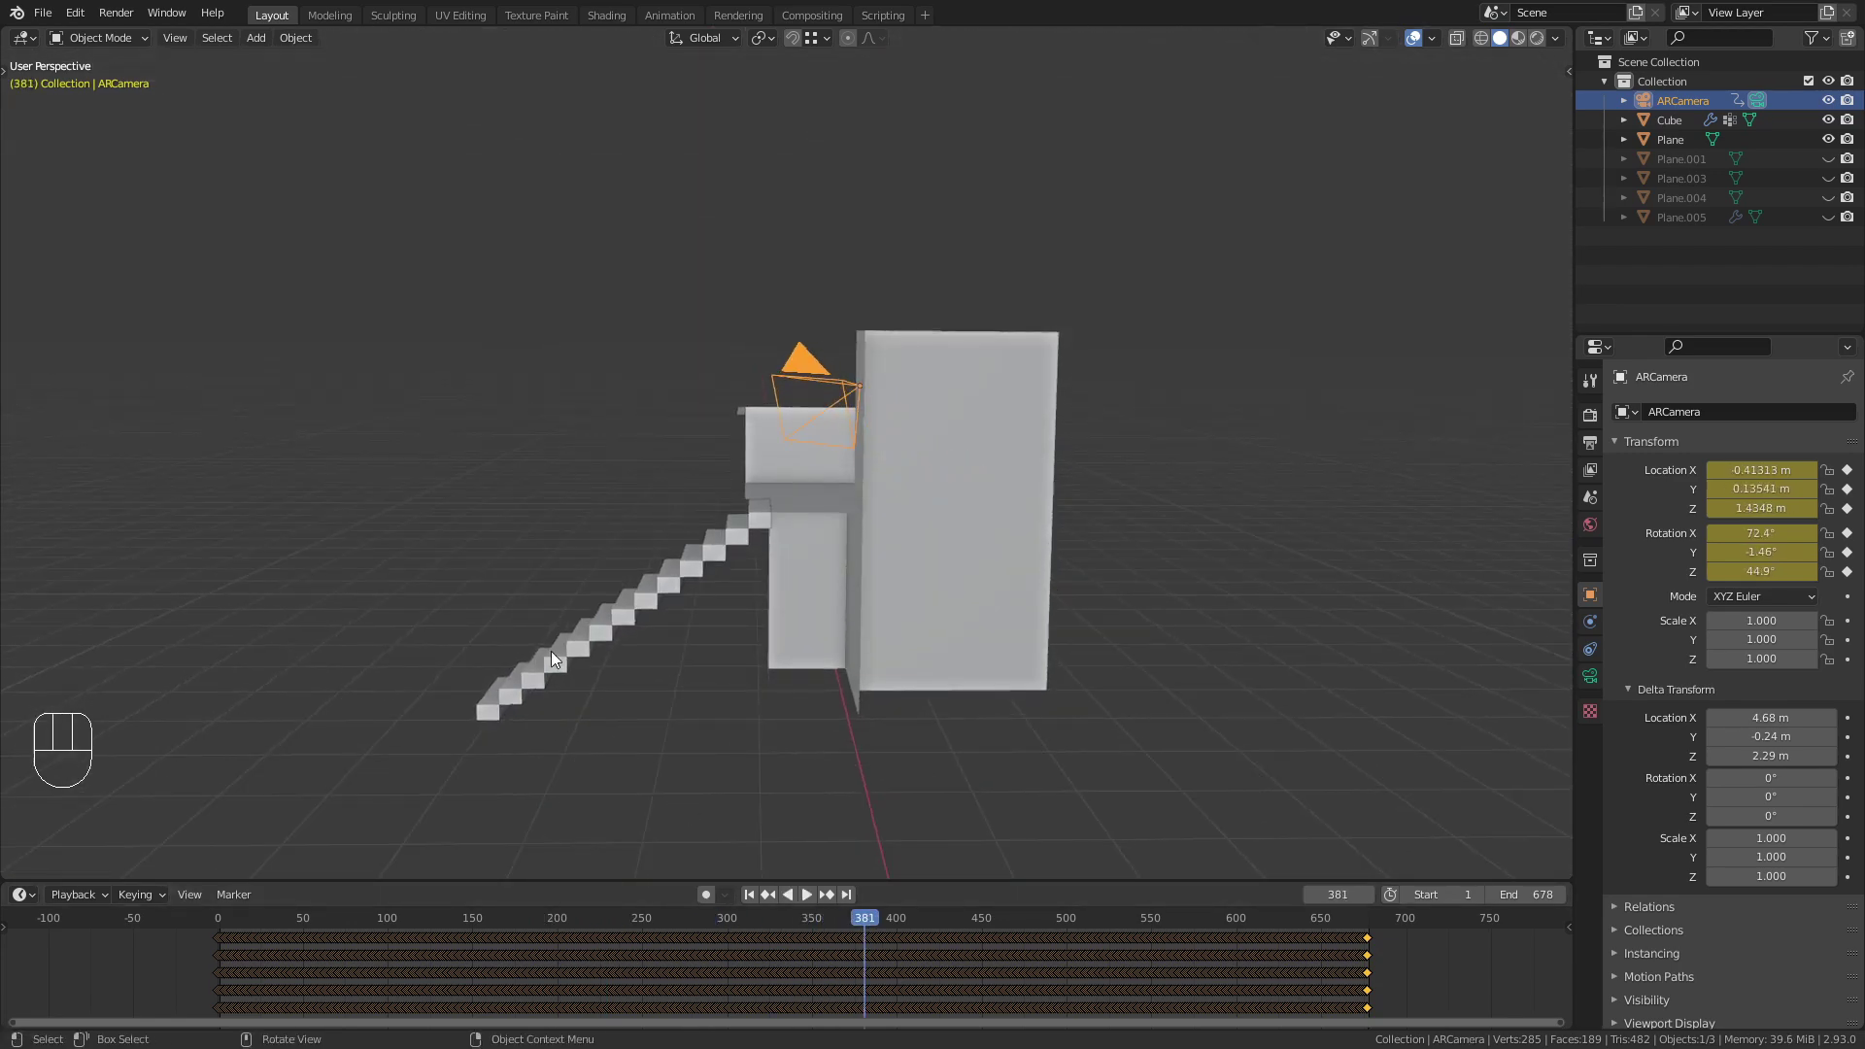
{"action": "middle_click_drag", "start_coordinate": [983, 712], "coordinate": [970, 661], "text": "shift"}
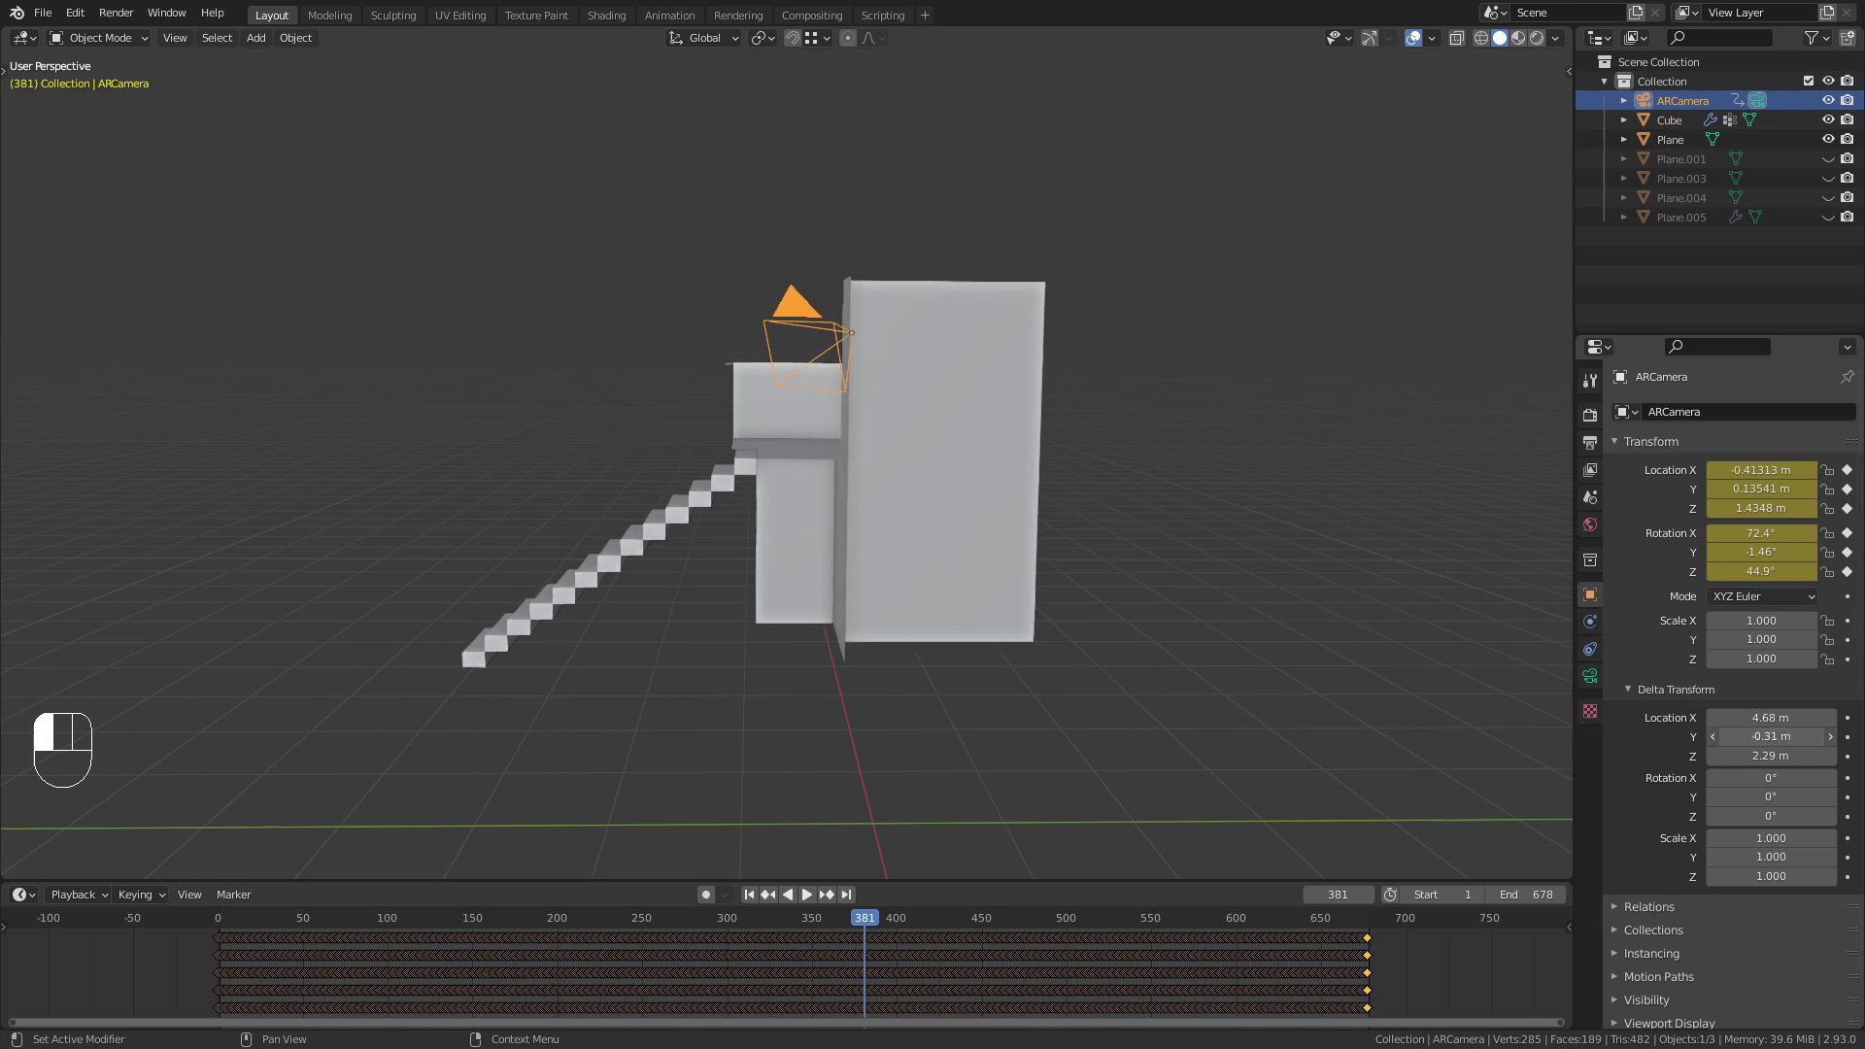
{"action": "left_click_drag", "start_coordinate": [1771, 736], "coordinate": [1792, 737]}
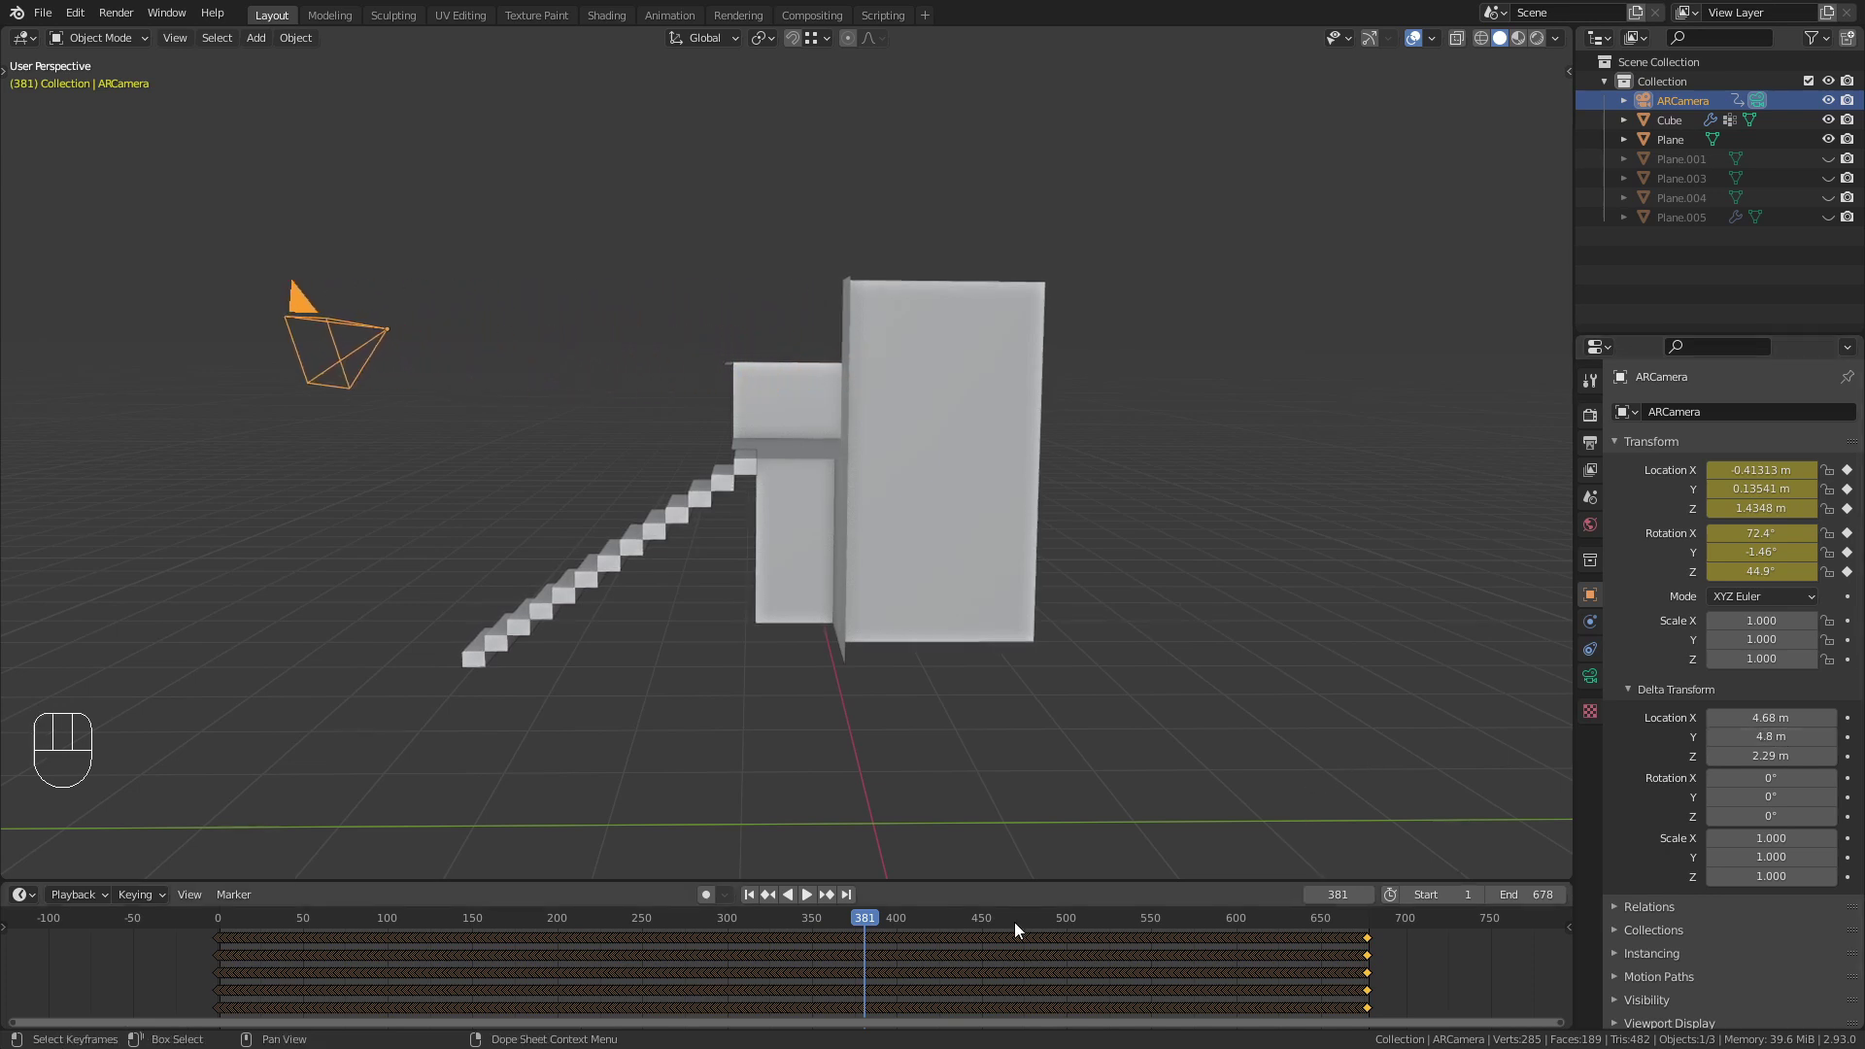
Scrub back to frame 107 and set the ARCamera's delta rotation Z to 180°.
{"action": "left_click_drag", "start_coordinate": [889, 925], "coordinate": [464, 871]}
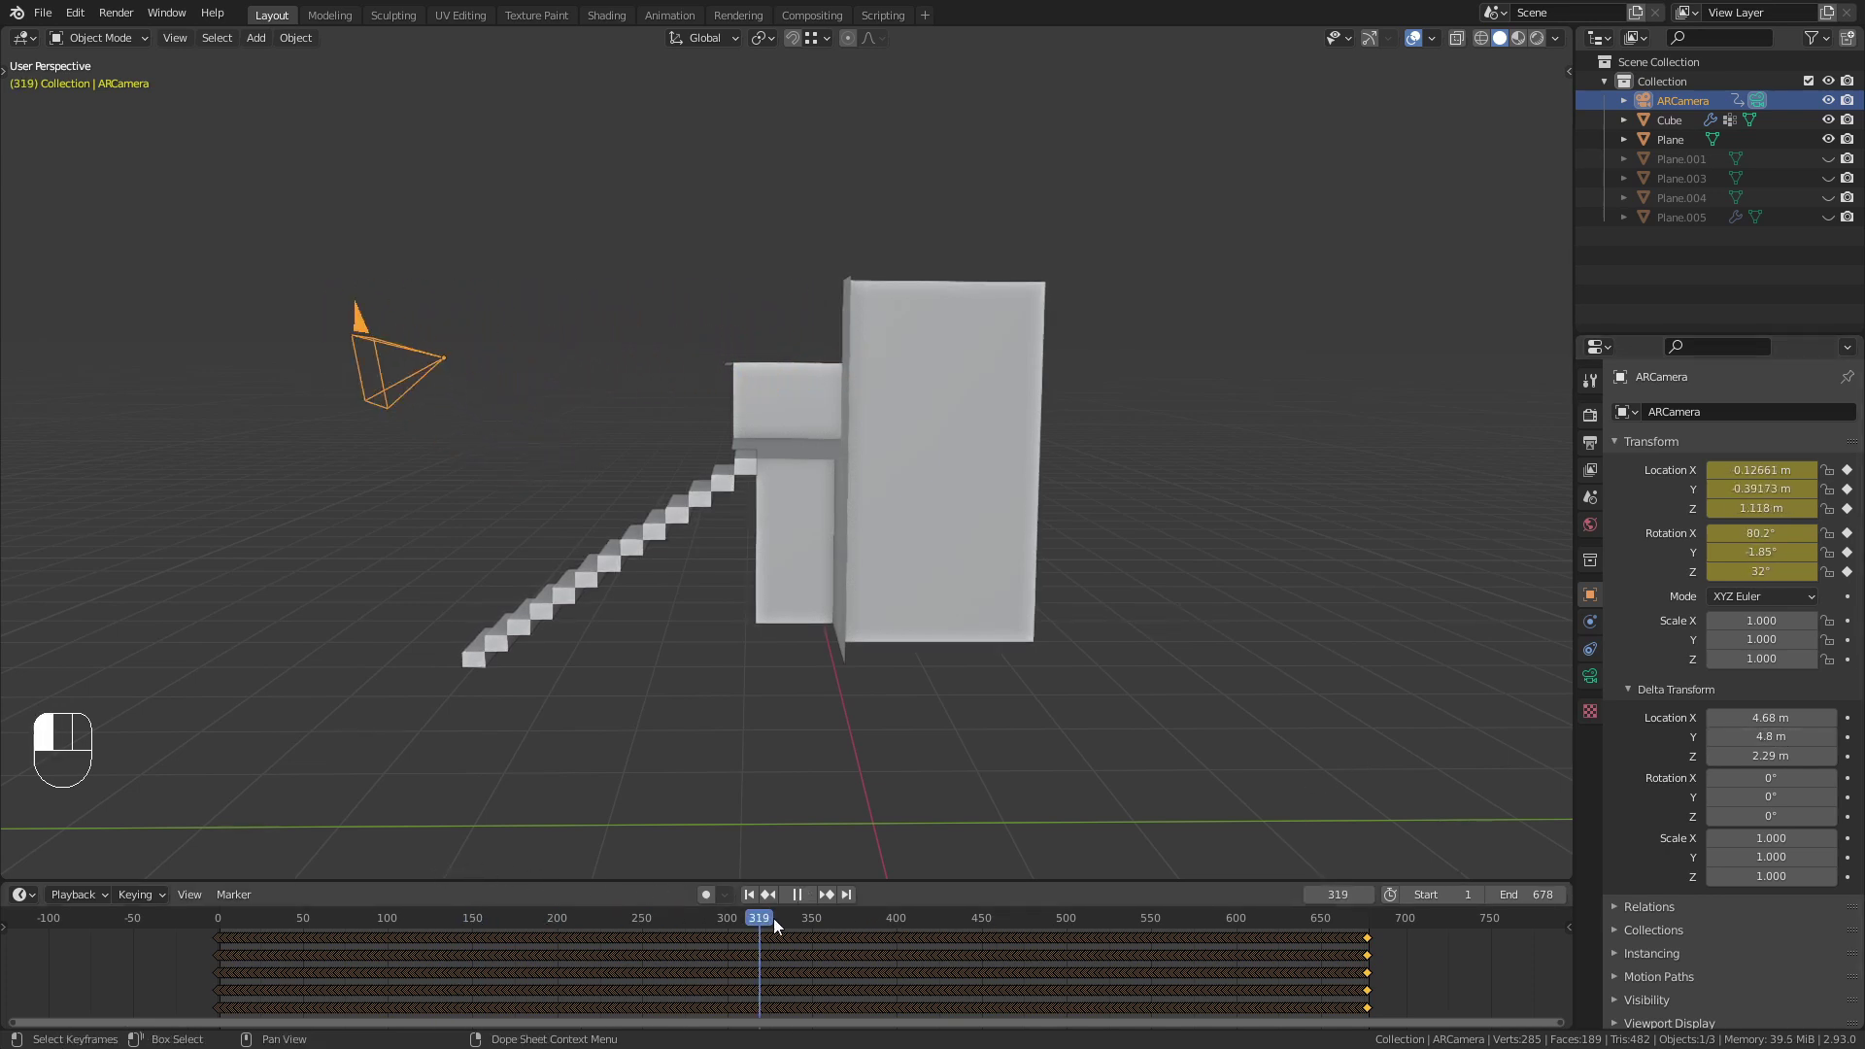
{"action": "left_click_drag", "start_coordinate": [773, 917], "coordinate": [399, 861]}
{"action": "key", "text": "space"}
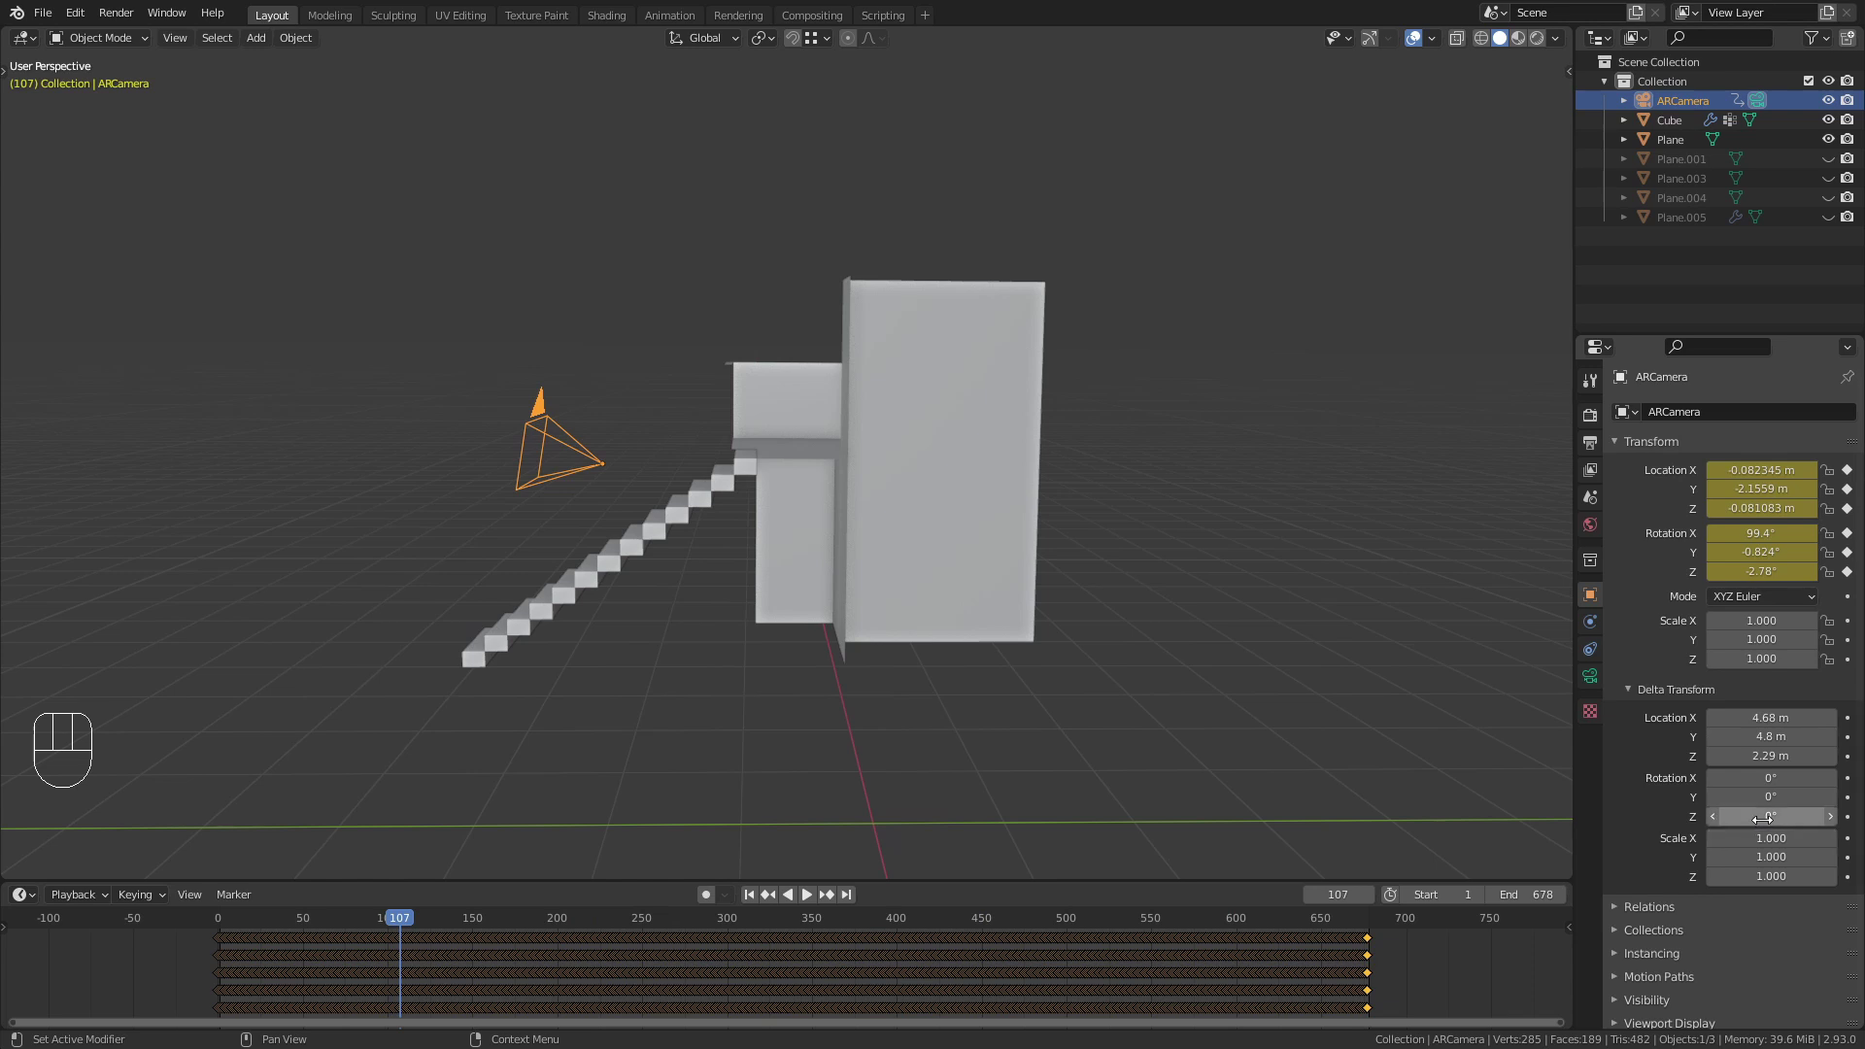
{"action": "left_click_drag", "start_coordinate": [1763, 819], "coordinate": [1787, 818]}
{"action": "left_click", "coordinate": [1763, 819]}
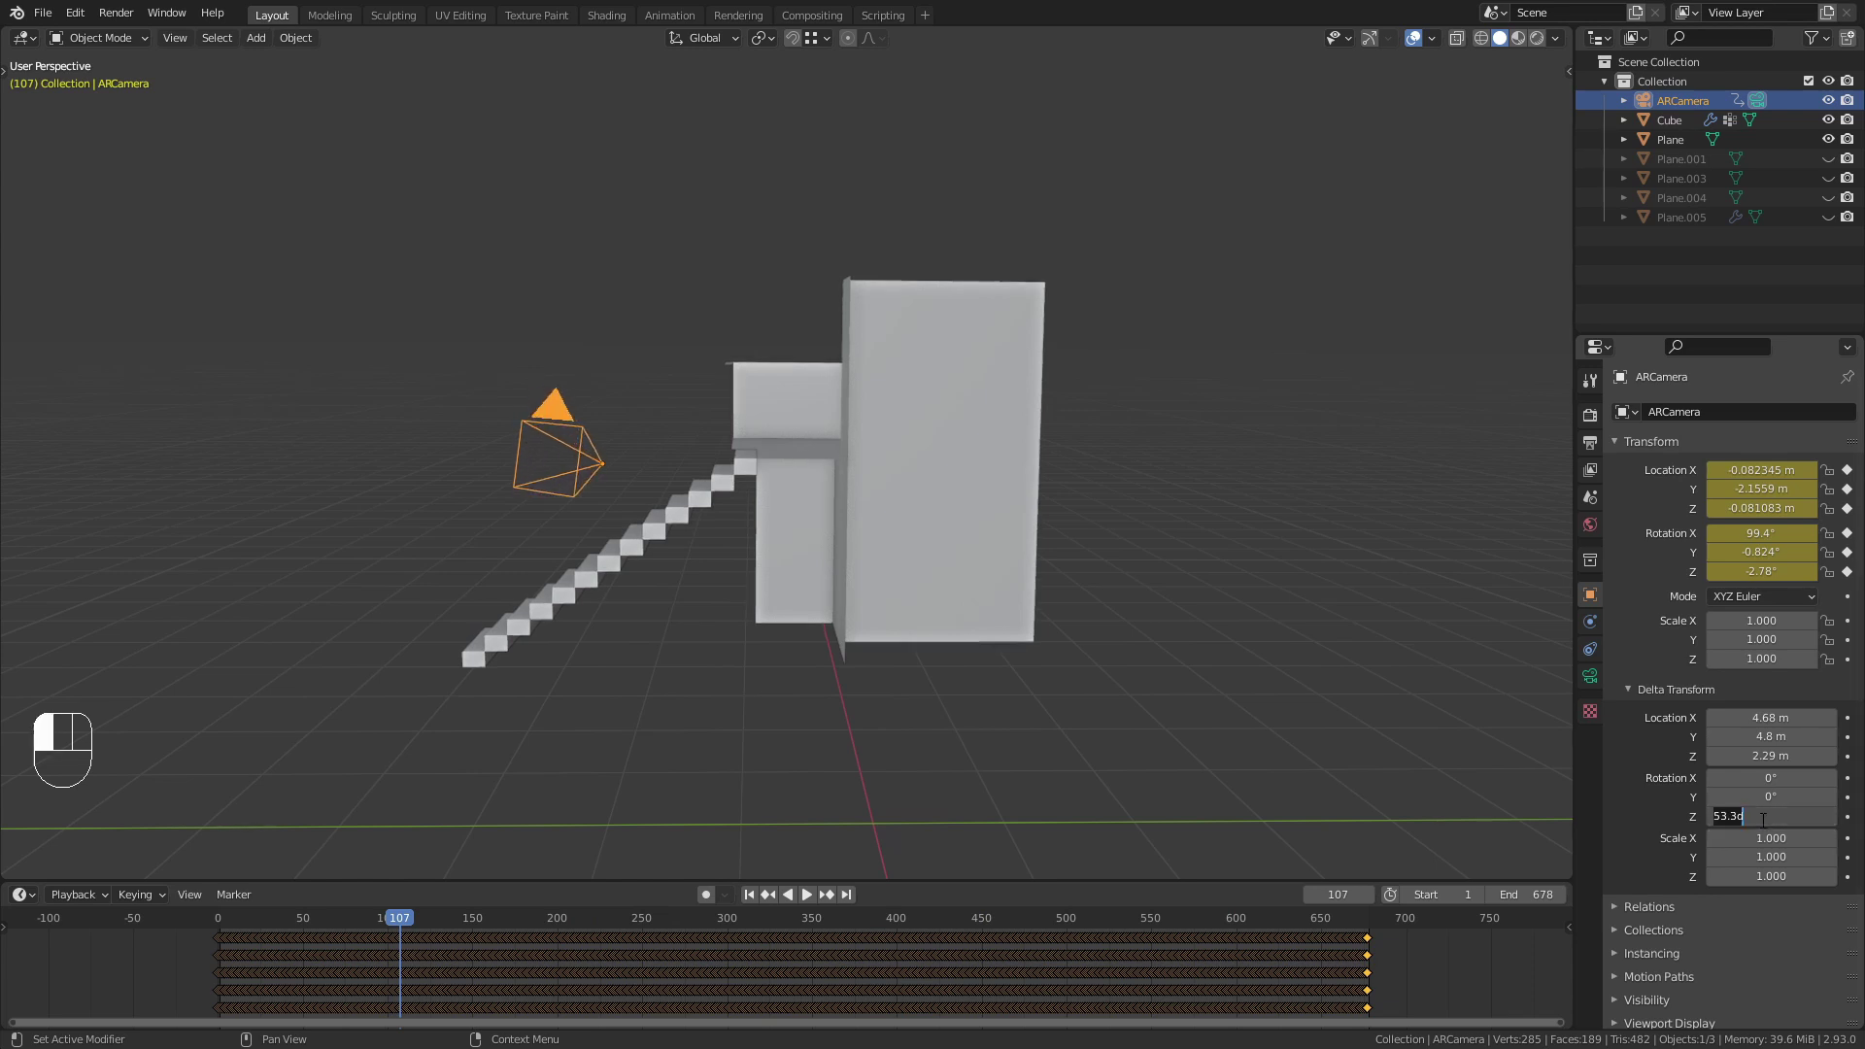
{"action": "key", "text": "Return"}
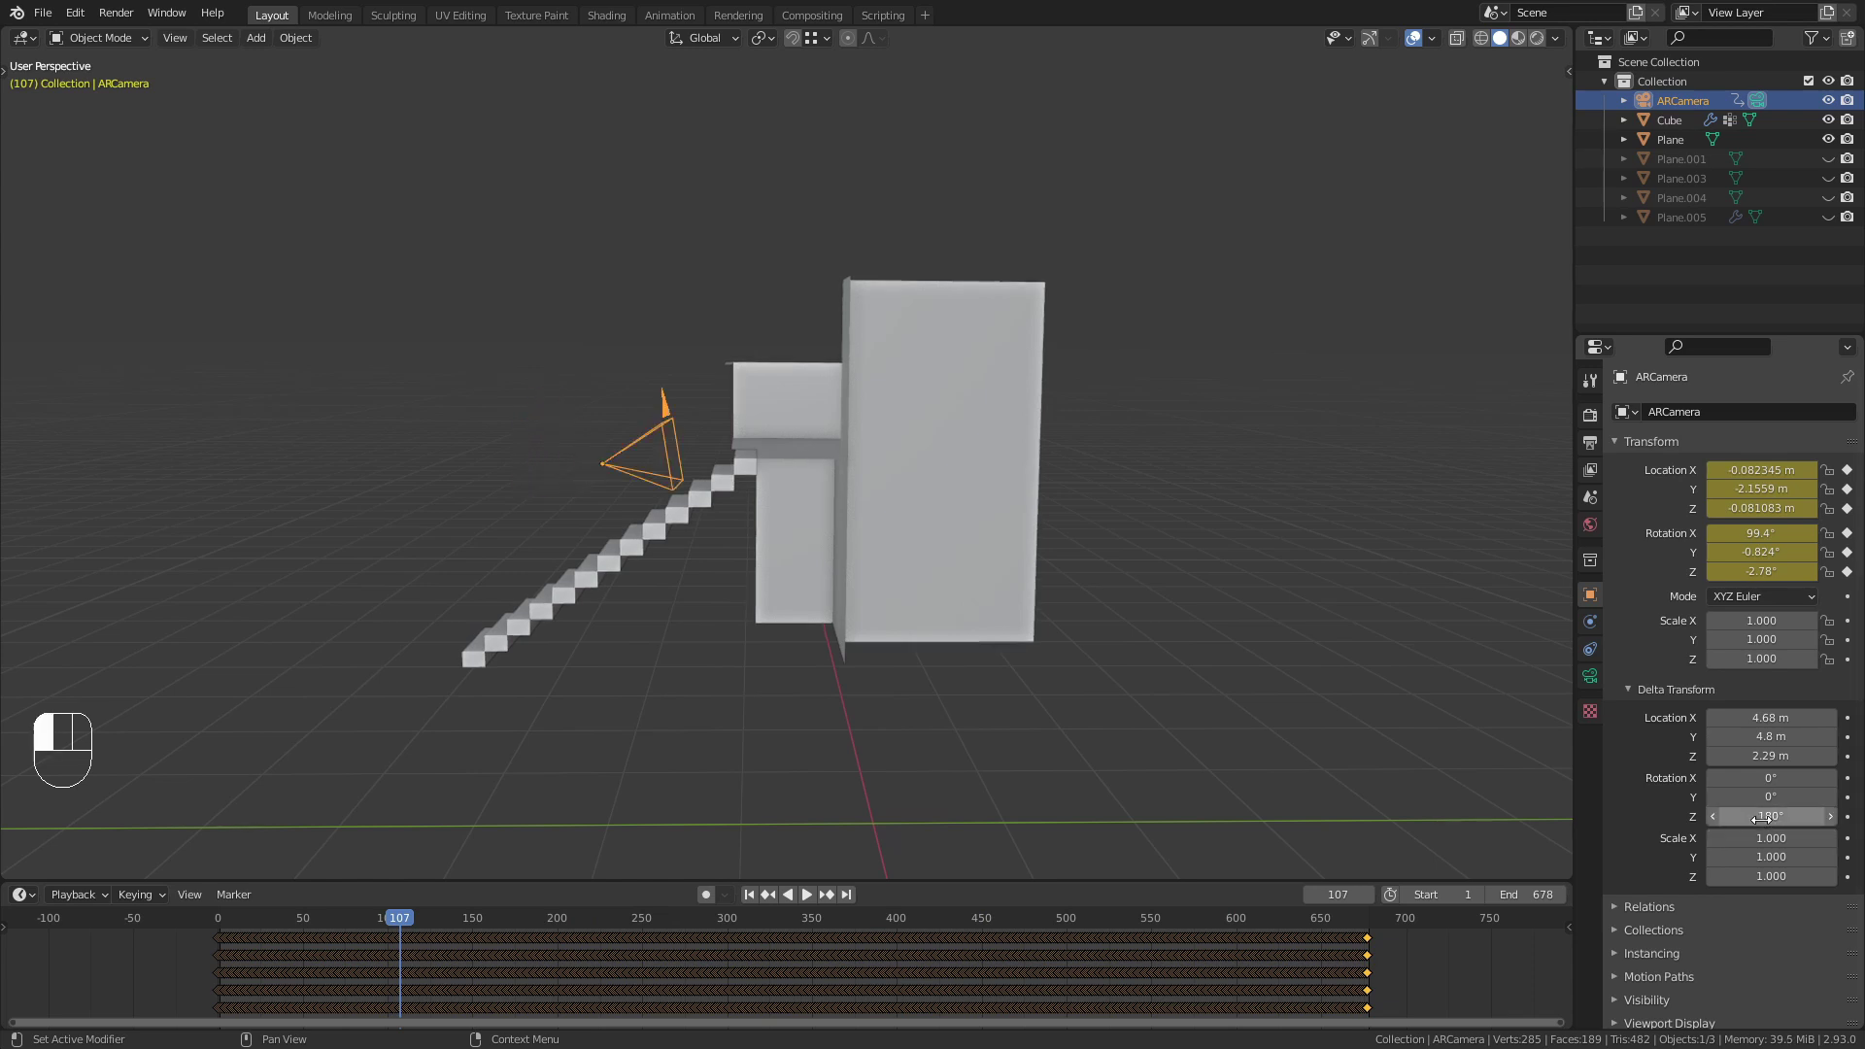
Scrub the animation from frame 107 to 487 to examine the ARCamera's path relative to the stairs and platform.
{"action": "scroll", "coordinate": [567, 631], "scroll_direction": "up", "scroll_amount": 2}
{"action": "middle_click_drag", "start_coordinate": [746, 561], "coordinate": [889, 547], "text": "shift"}
{"action": "scroll", "coordinate": [834, 581], "scroll_direction": "up", "scroll_amount": 3}
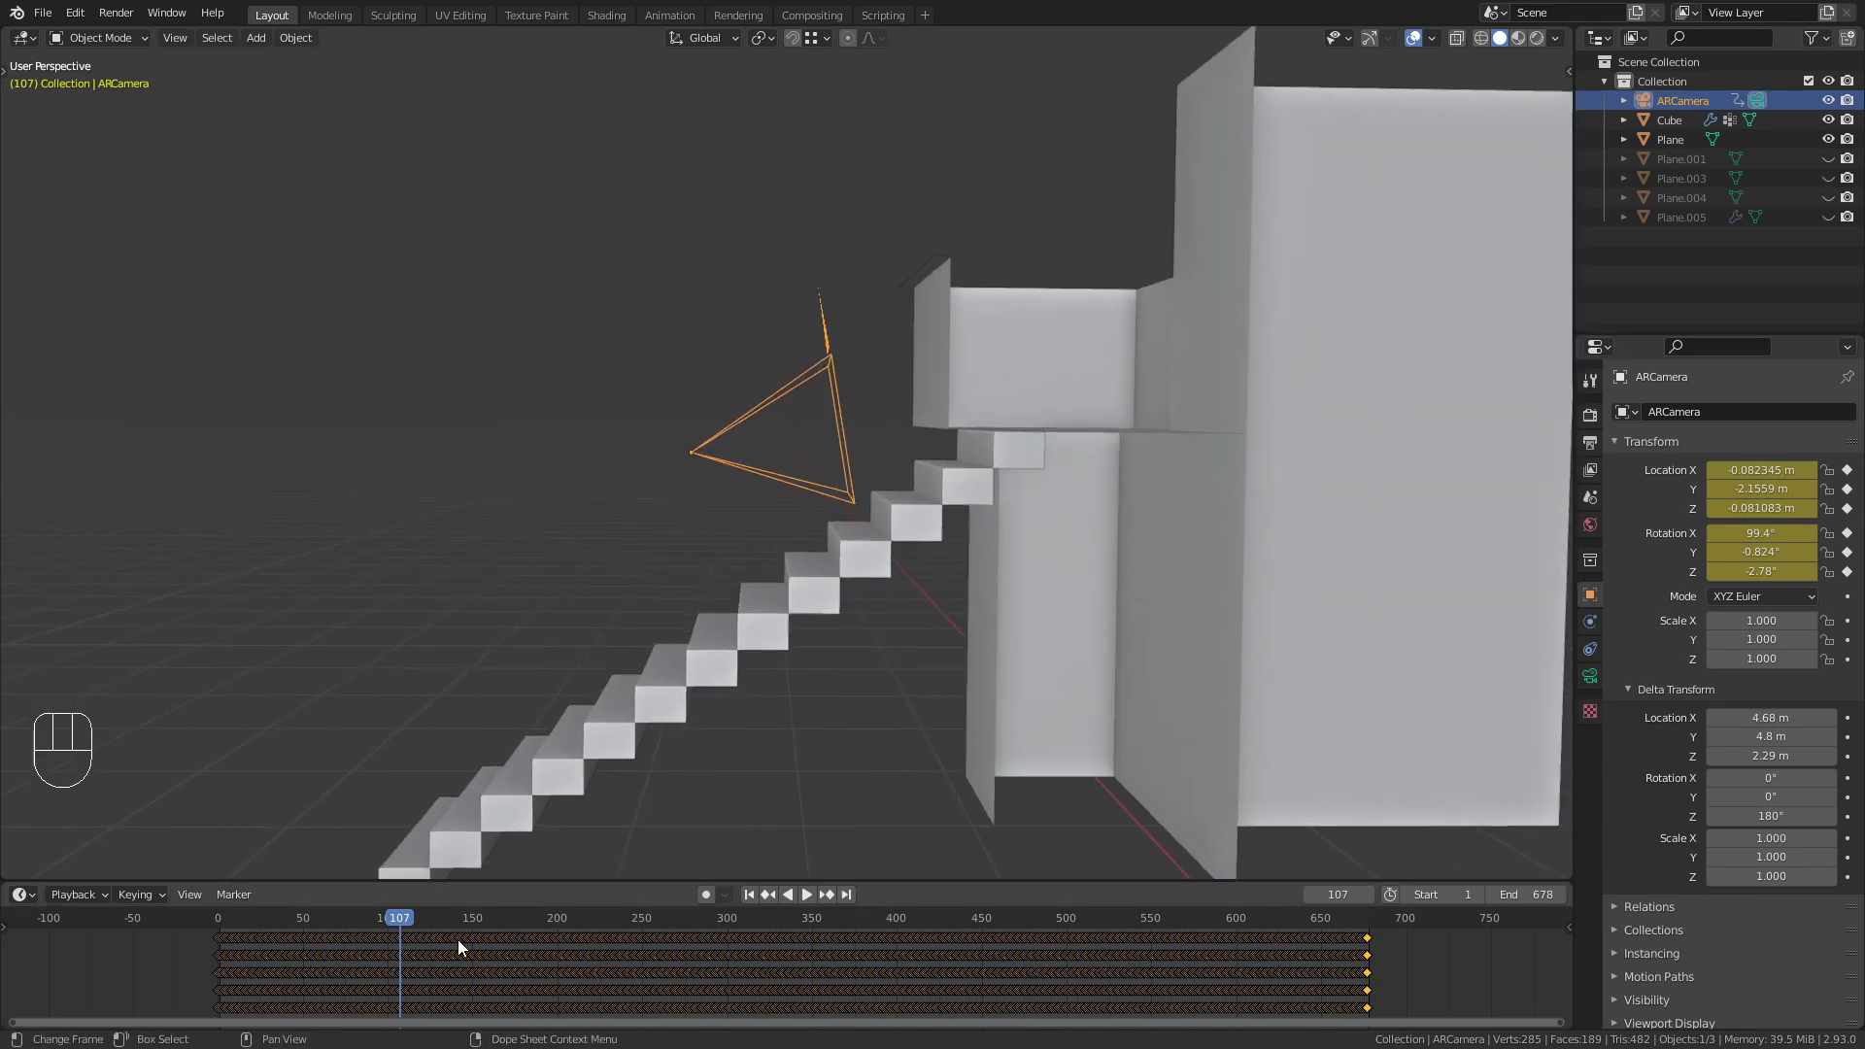
{"action": "left_click_drag", "start_coordinate": [394, 917], "coordinate": [593, 922]}
{"action": "scroll", "coordinate": [573, 451], "scroll_direction": "down", "scroll_amount": 2}
{"action": "middle_click_drag", "start_coordinate": [603, 457], "coordinate": [635, 404], "text": "shift"}
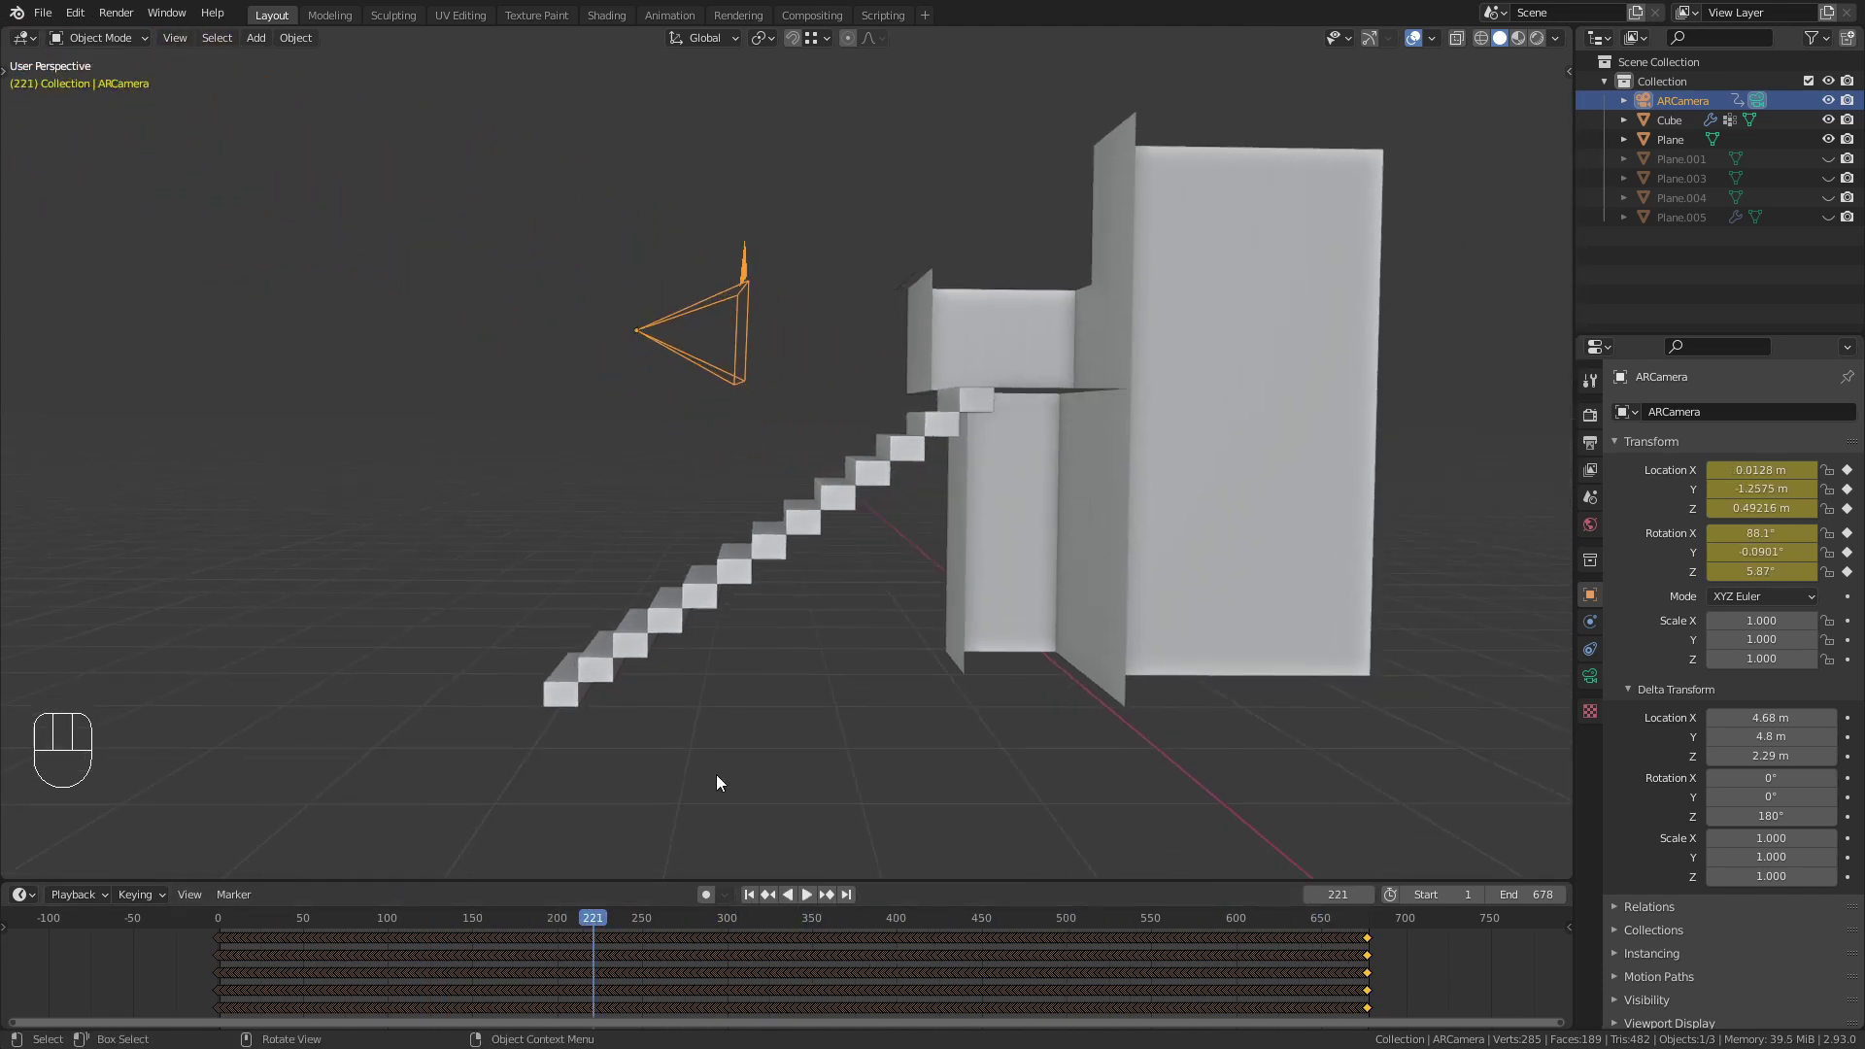
{"action": "left_click_drag", "start_coordinate": [591, 919], "coordinate": [1044, 970]}
{"action": "middle_click_drag", "start_coordinate": [715, 442], "coordinate": [767, 553]}
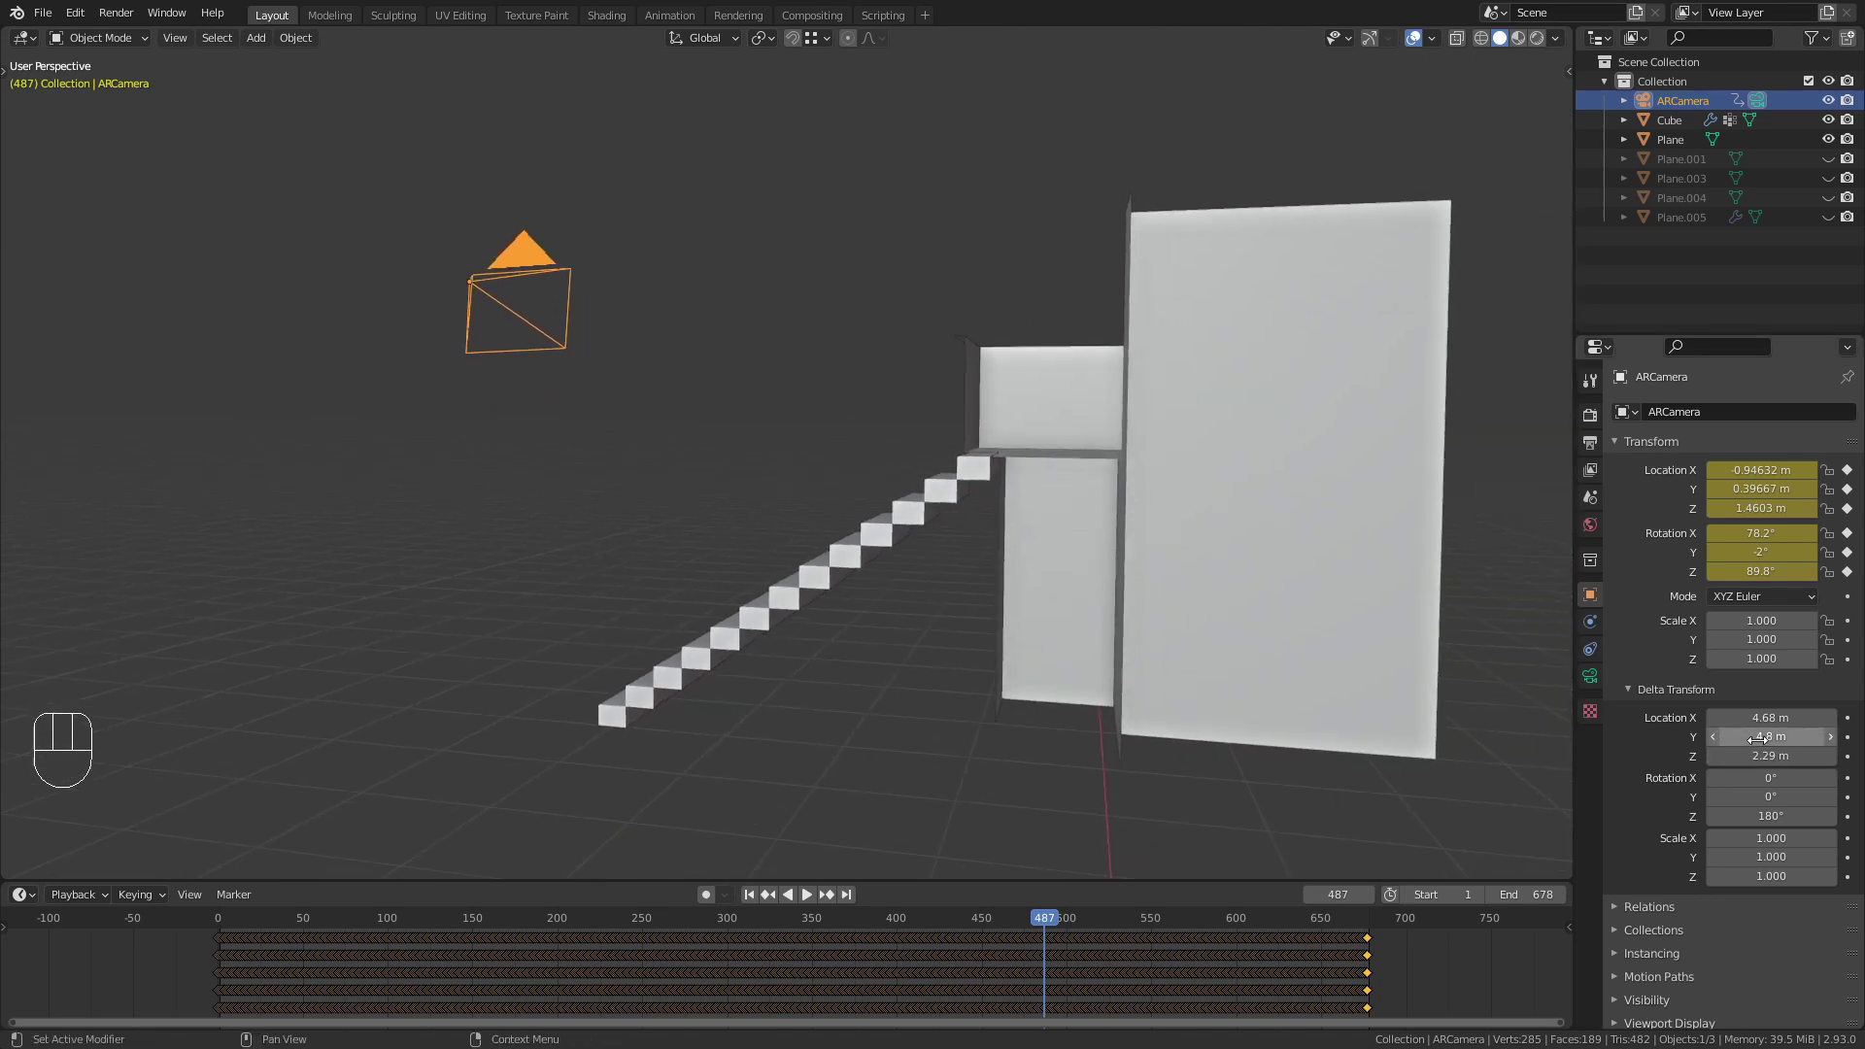
Reset the ARCamera's delta location and delta rotation to their default of 0.
{"action": "key", "text": "BackSpace"}
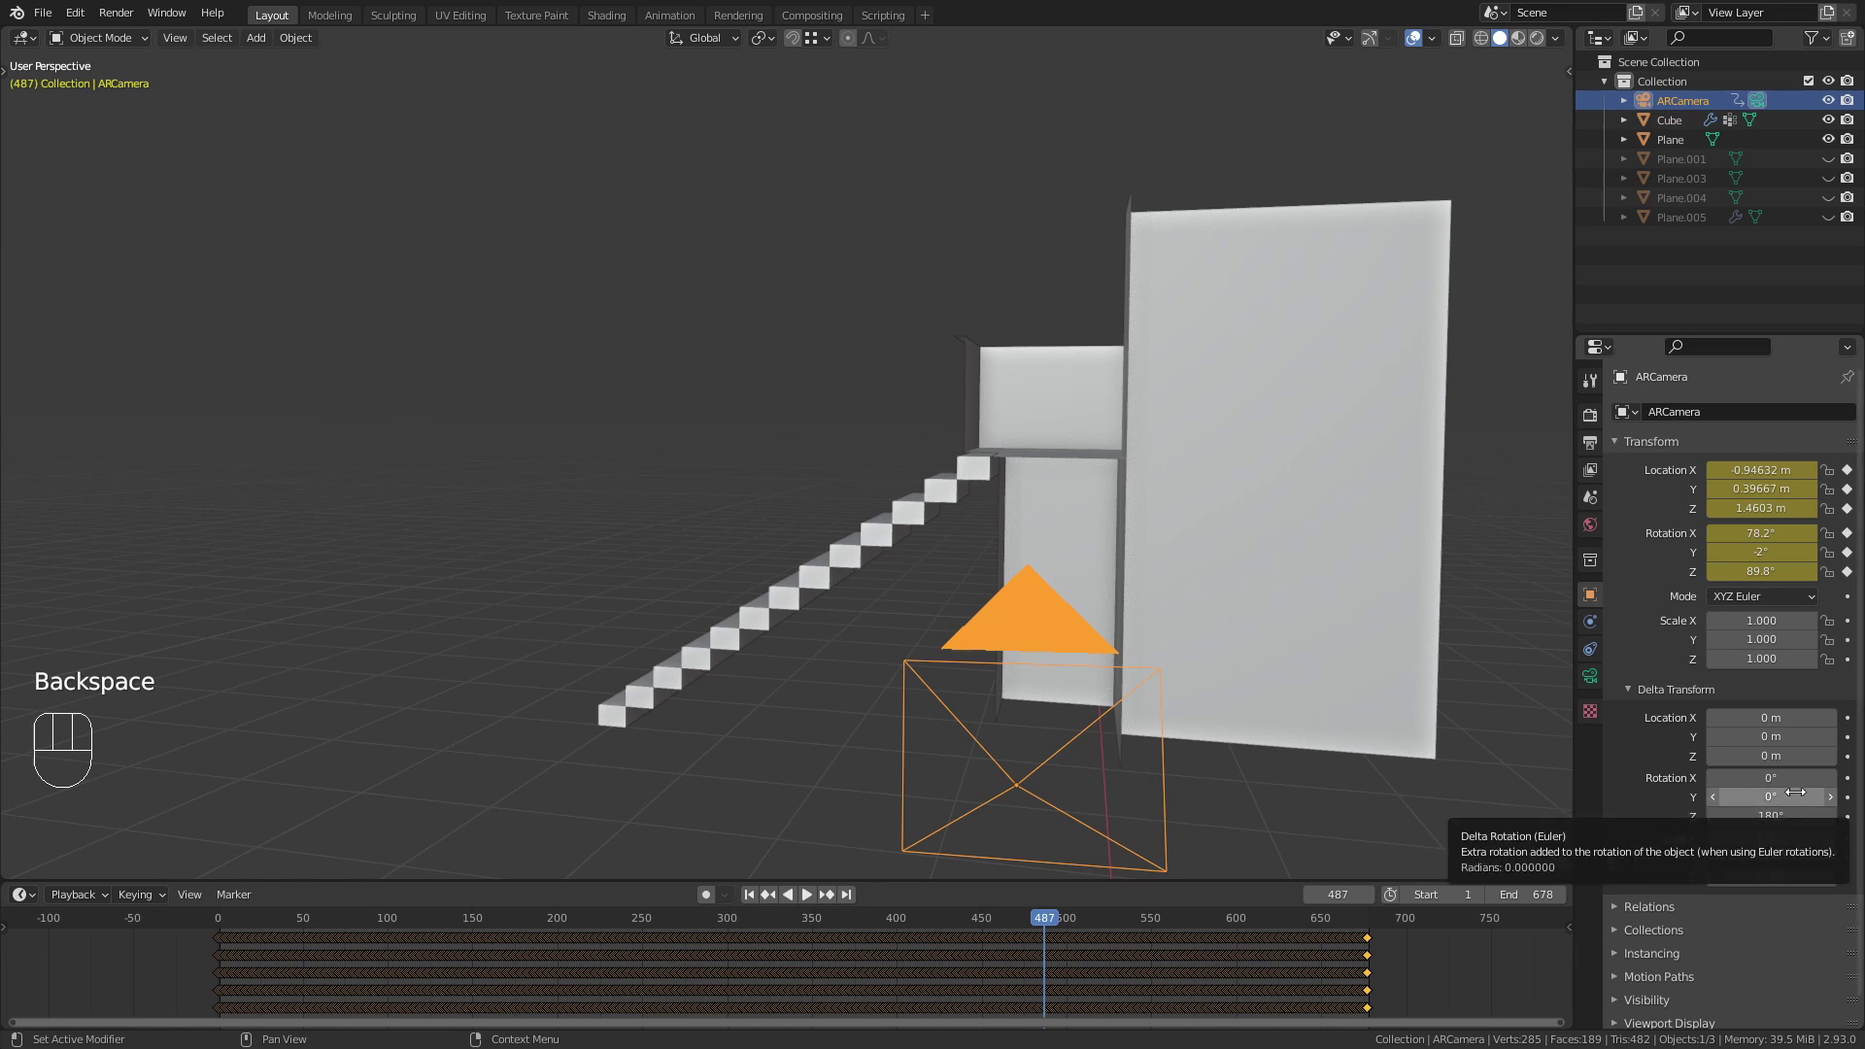
{"action": "key", "text": "BackSpace"}
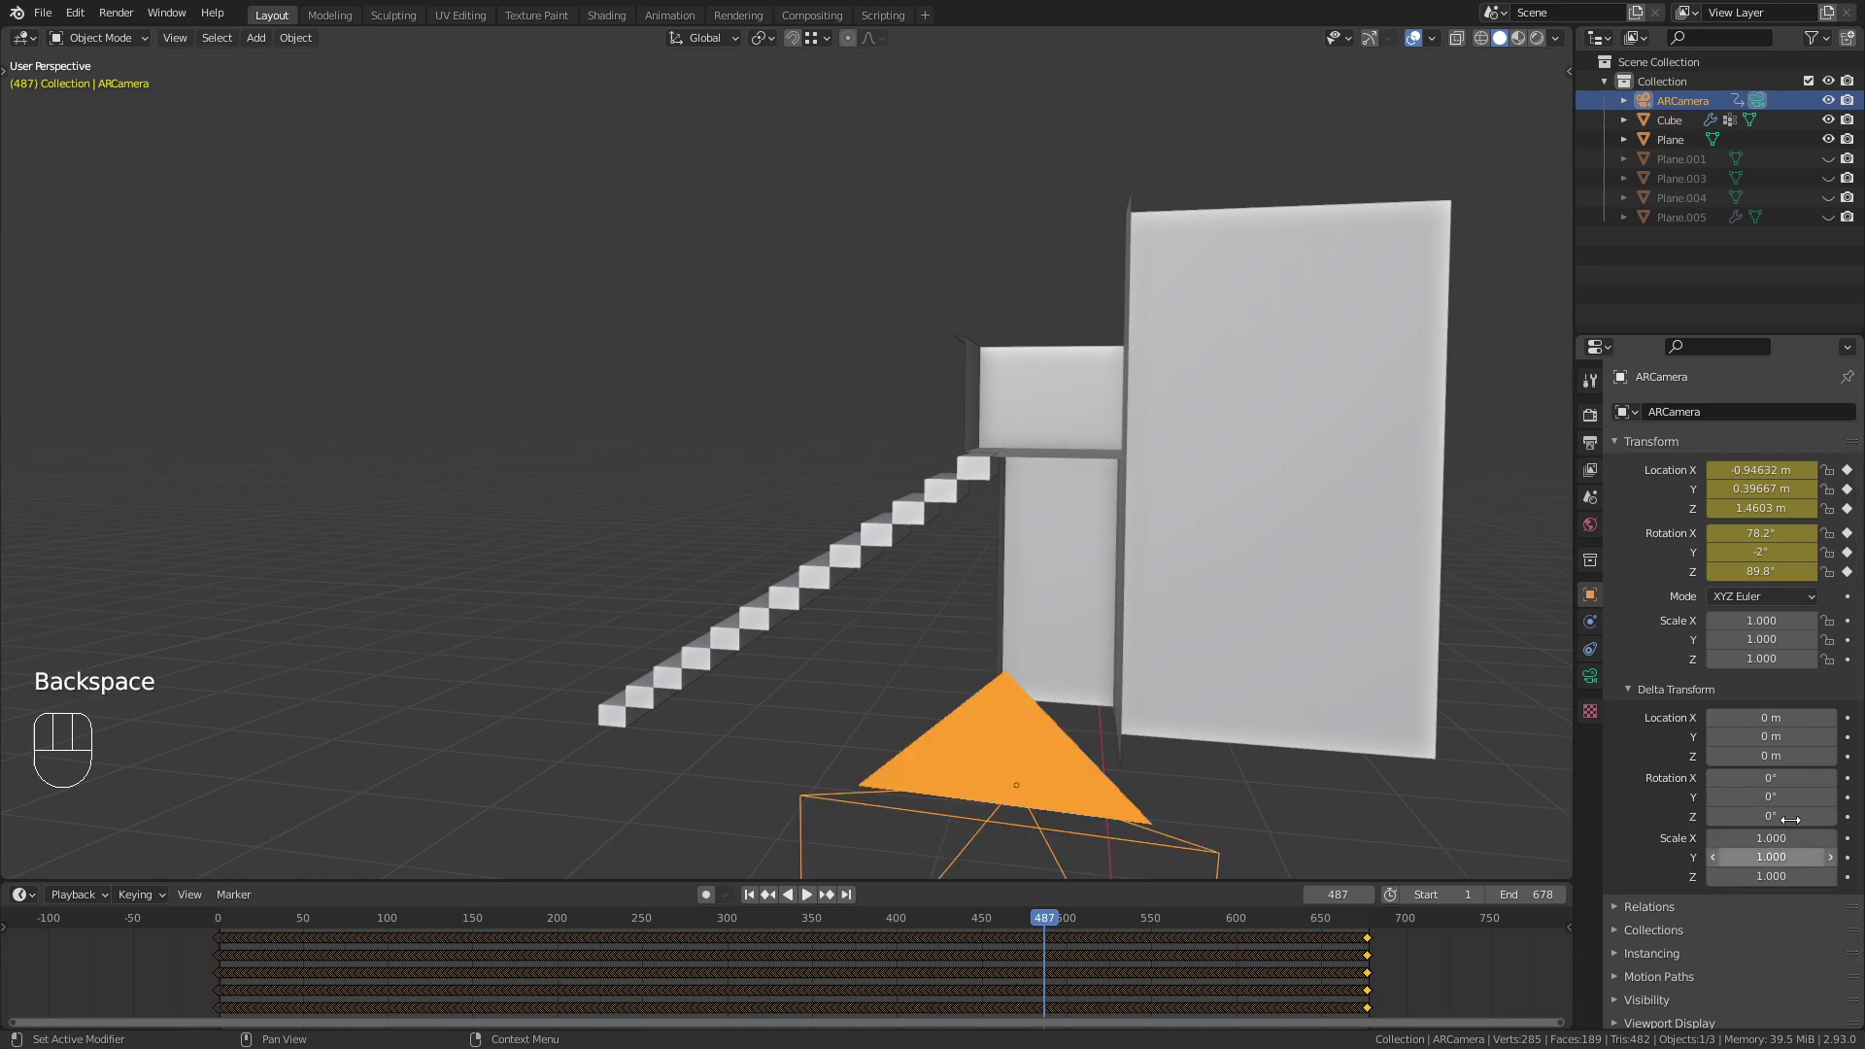
{"action": "left_click", "coordinate": [1629, 695]}
Scrub back to frame 42 and add a Plain Axes empty at the world origin.
{"action": "scroll", "coordinate": [1080, 730], "scroll_direction": "down", "scroll_amount": 4}
{"action": "mouse_move", "coordinate": [1077, 730]}
{"action": "middle_mouse_down", "text": "shift"}
{"action": "mouse_move", "coordinate": [1063, 660]}
{"action": "mouse_move", "coordinate": [1047, 723]}
{"action": "middle_mouse_up", "text": "shift"}
{"action": "scroll", "coordinate": [1063, 660], "scroll_direction": "down", "scroll_amount": 2}
{"action": "middle_click_drag", "start_coordinate": [960, 571], "coordinate": [827, 517]}
{"action": "scroll", "coordinate": [916, 585], "scroll_direction": "up", "scroll_amount": 4}
{"action": "left_click_drag", "start_coordinate": [1041, 934], "coordinate": [261, 884]}
{"action": "key", "text": "space"}
{"action": "key", "text": "space"}
{"action": "middle_click_drag", "start_coordinate": [876, 635], "coordinate": [773, 498], "text": "shift"}
{"action": "key", "text": "shift+a"}
{"action": "mouse_move", "coordinate": [773, 498]}
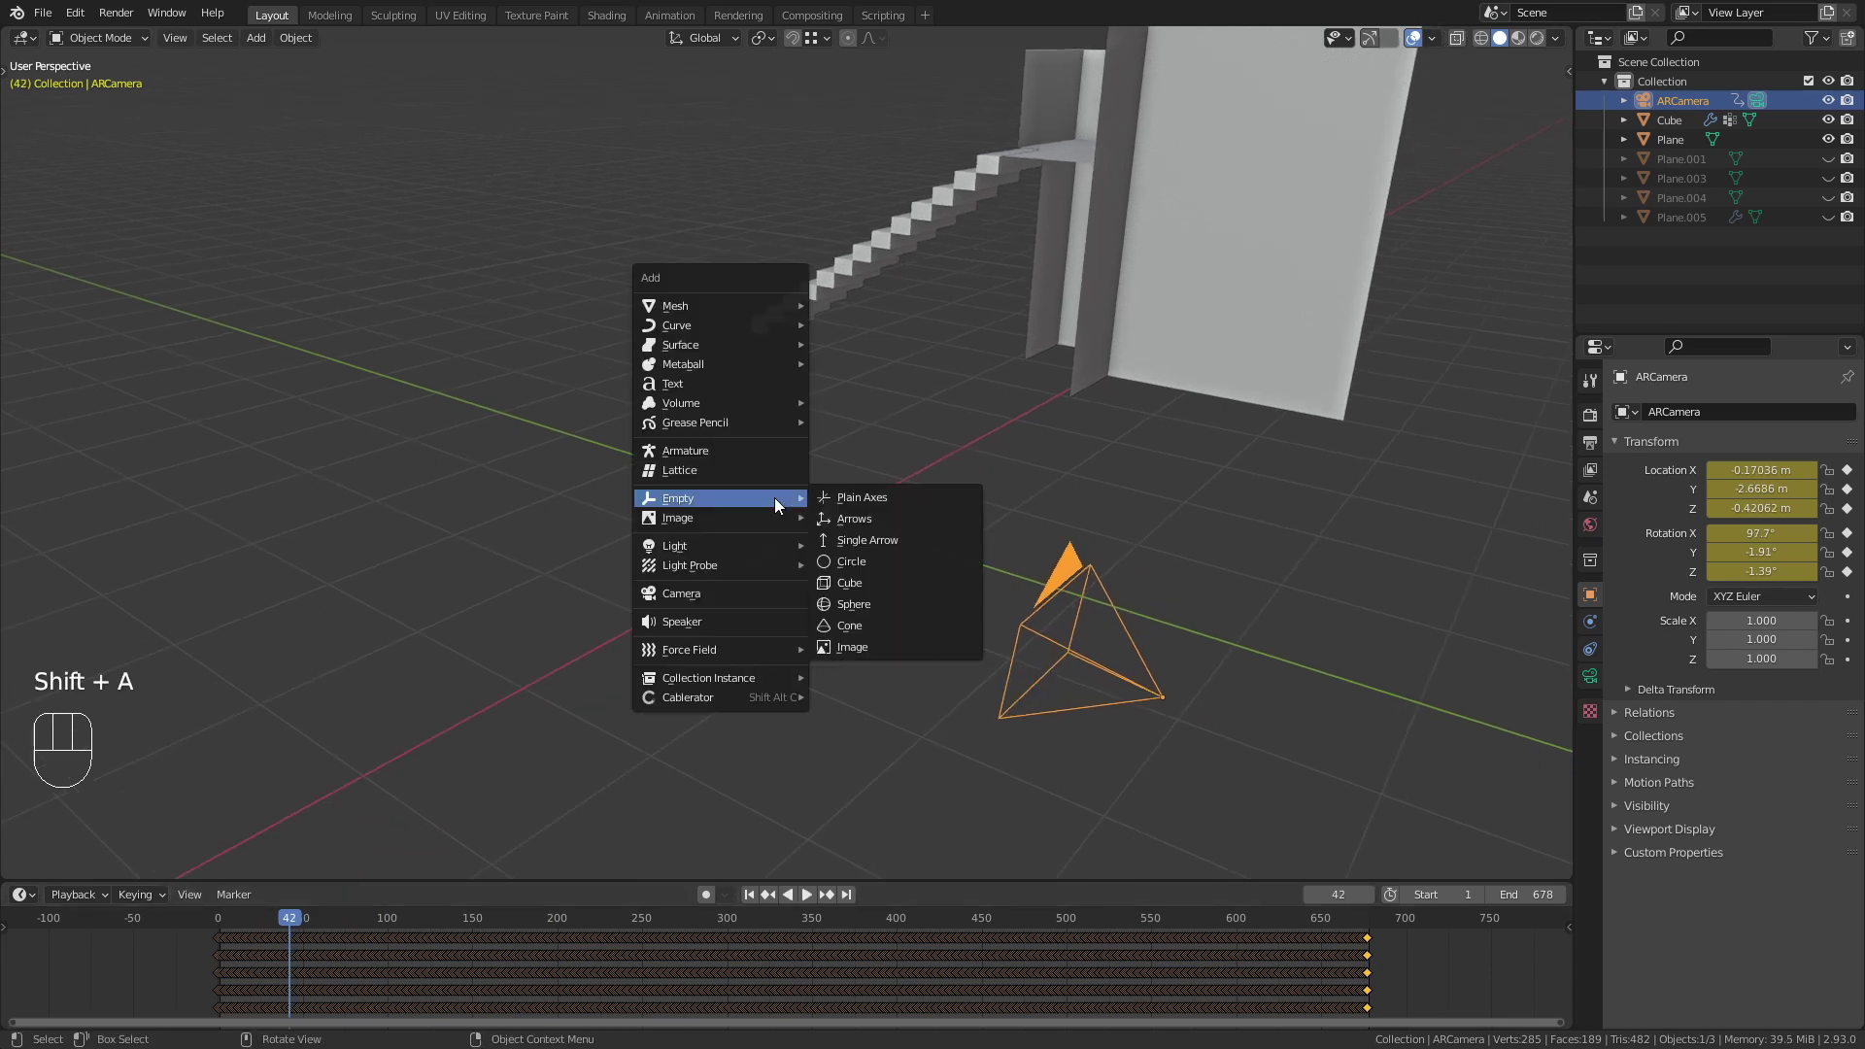
{"action": "left_click", "coordinate": [906, 499]}
{"action": "scroll", "coordinate": [821, 702], "scroll_direction": "up", "scroll_amount": 5}
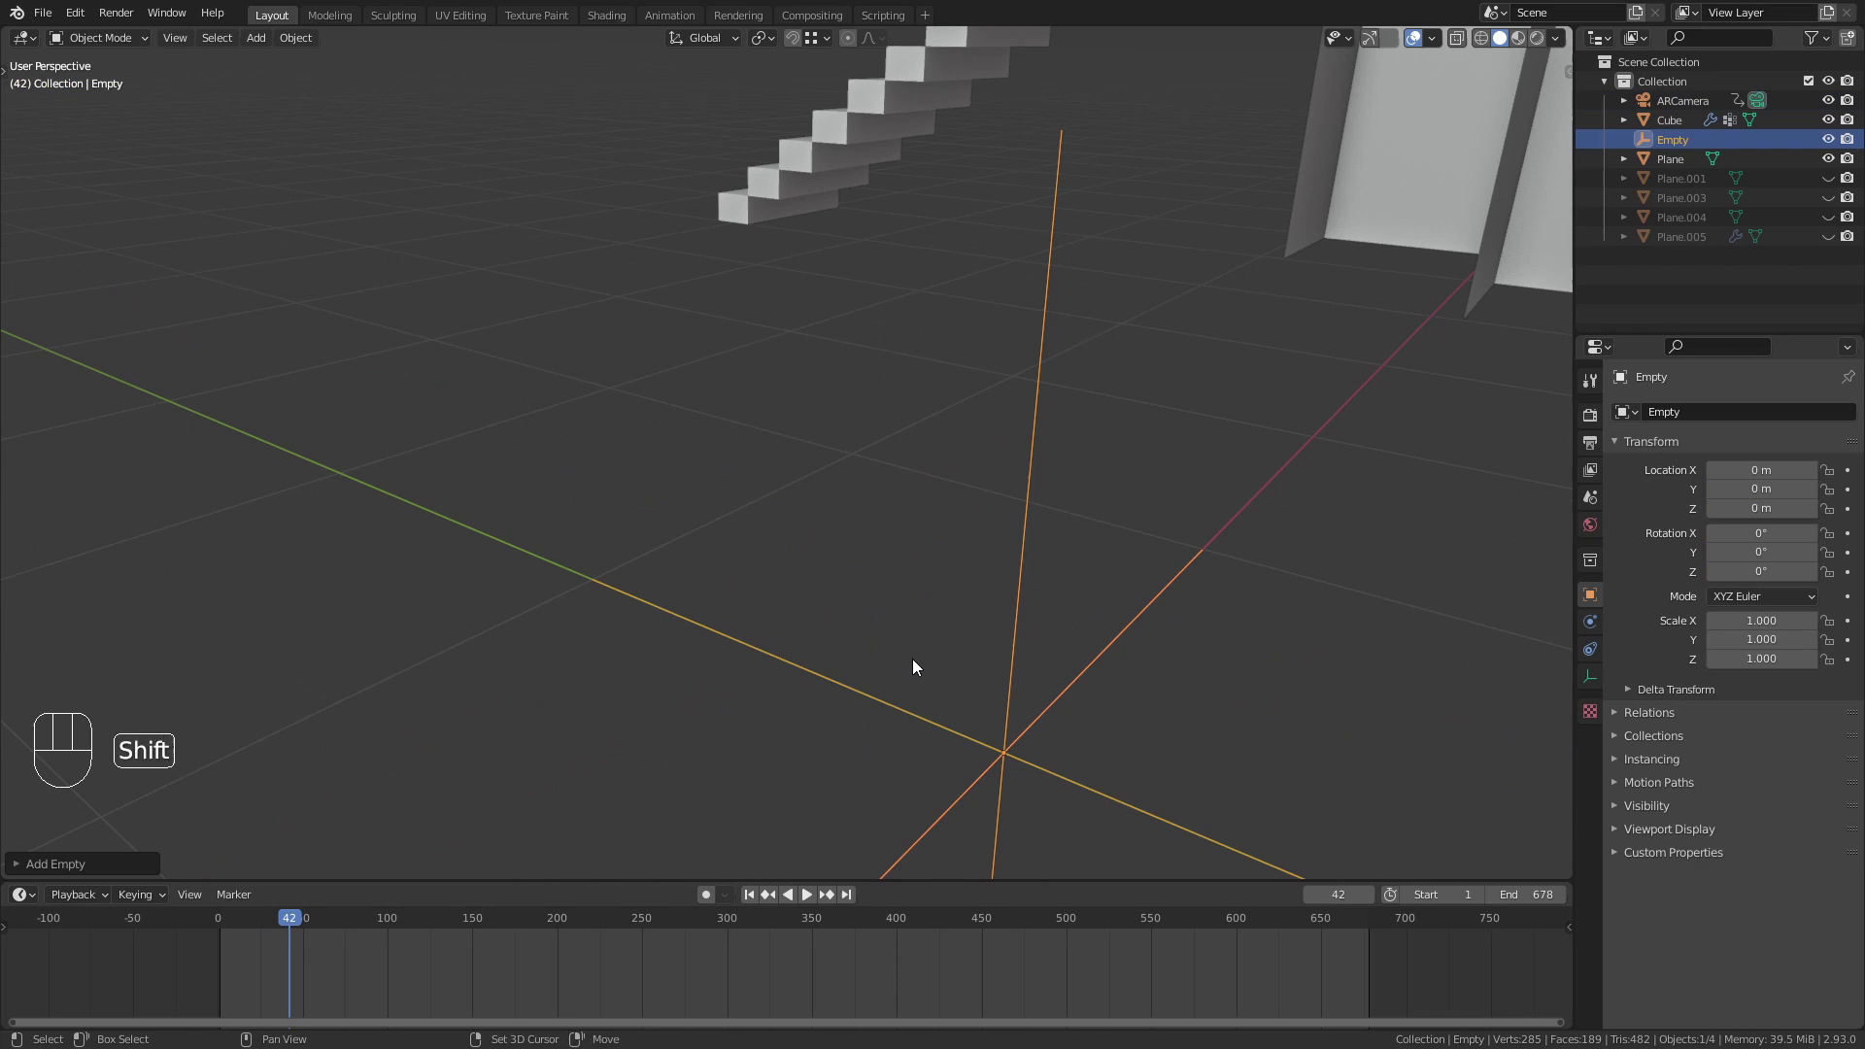
Parent the ARCamera to the empty using the Object option.
{"action": "middle_click_drag", "start_coordinate": [912, 658], "coordinate": [835, 515], "text": "shift"}
{"action": "scroll", "coordinate": [904, 595], "scroll_direction": "down", "scroll_amount": 4}
{"action": "left_click", "coordinate": [1089, 599]}
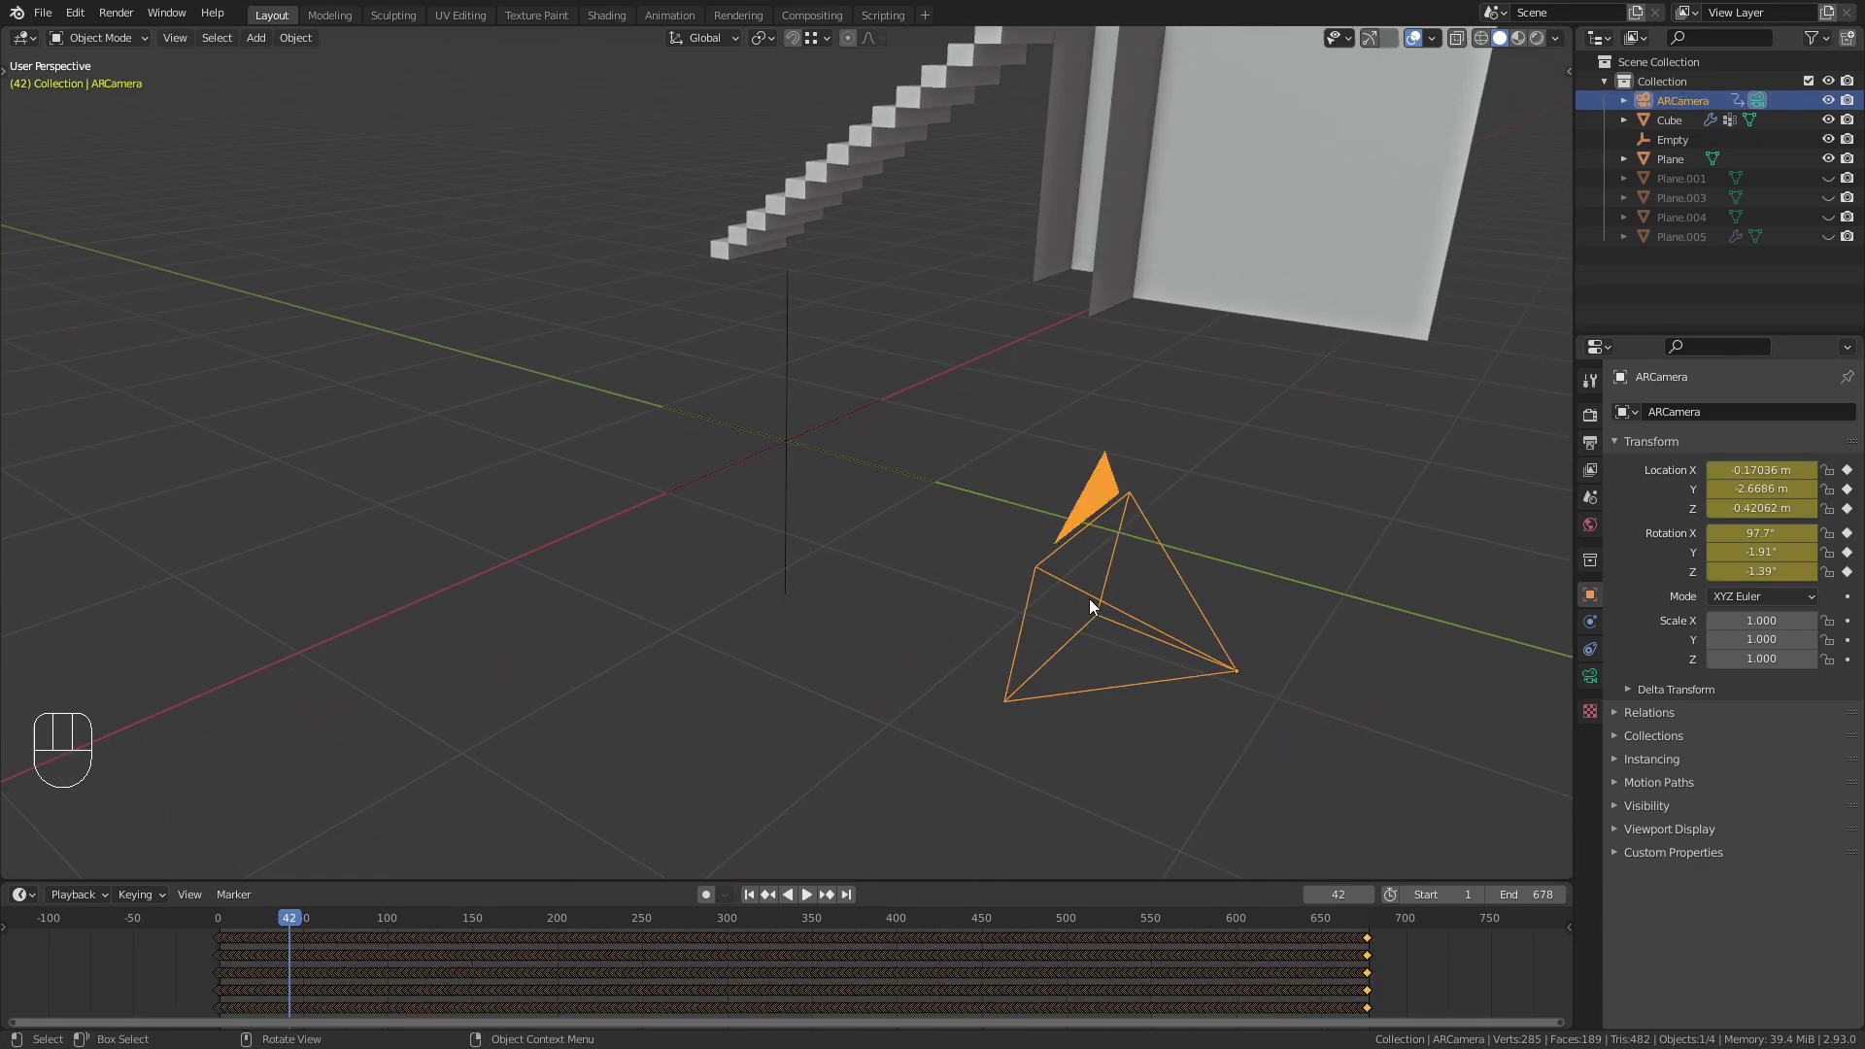
{"action": "left_click", "coordinate": [798, 443], "text": "shift"}
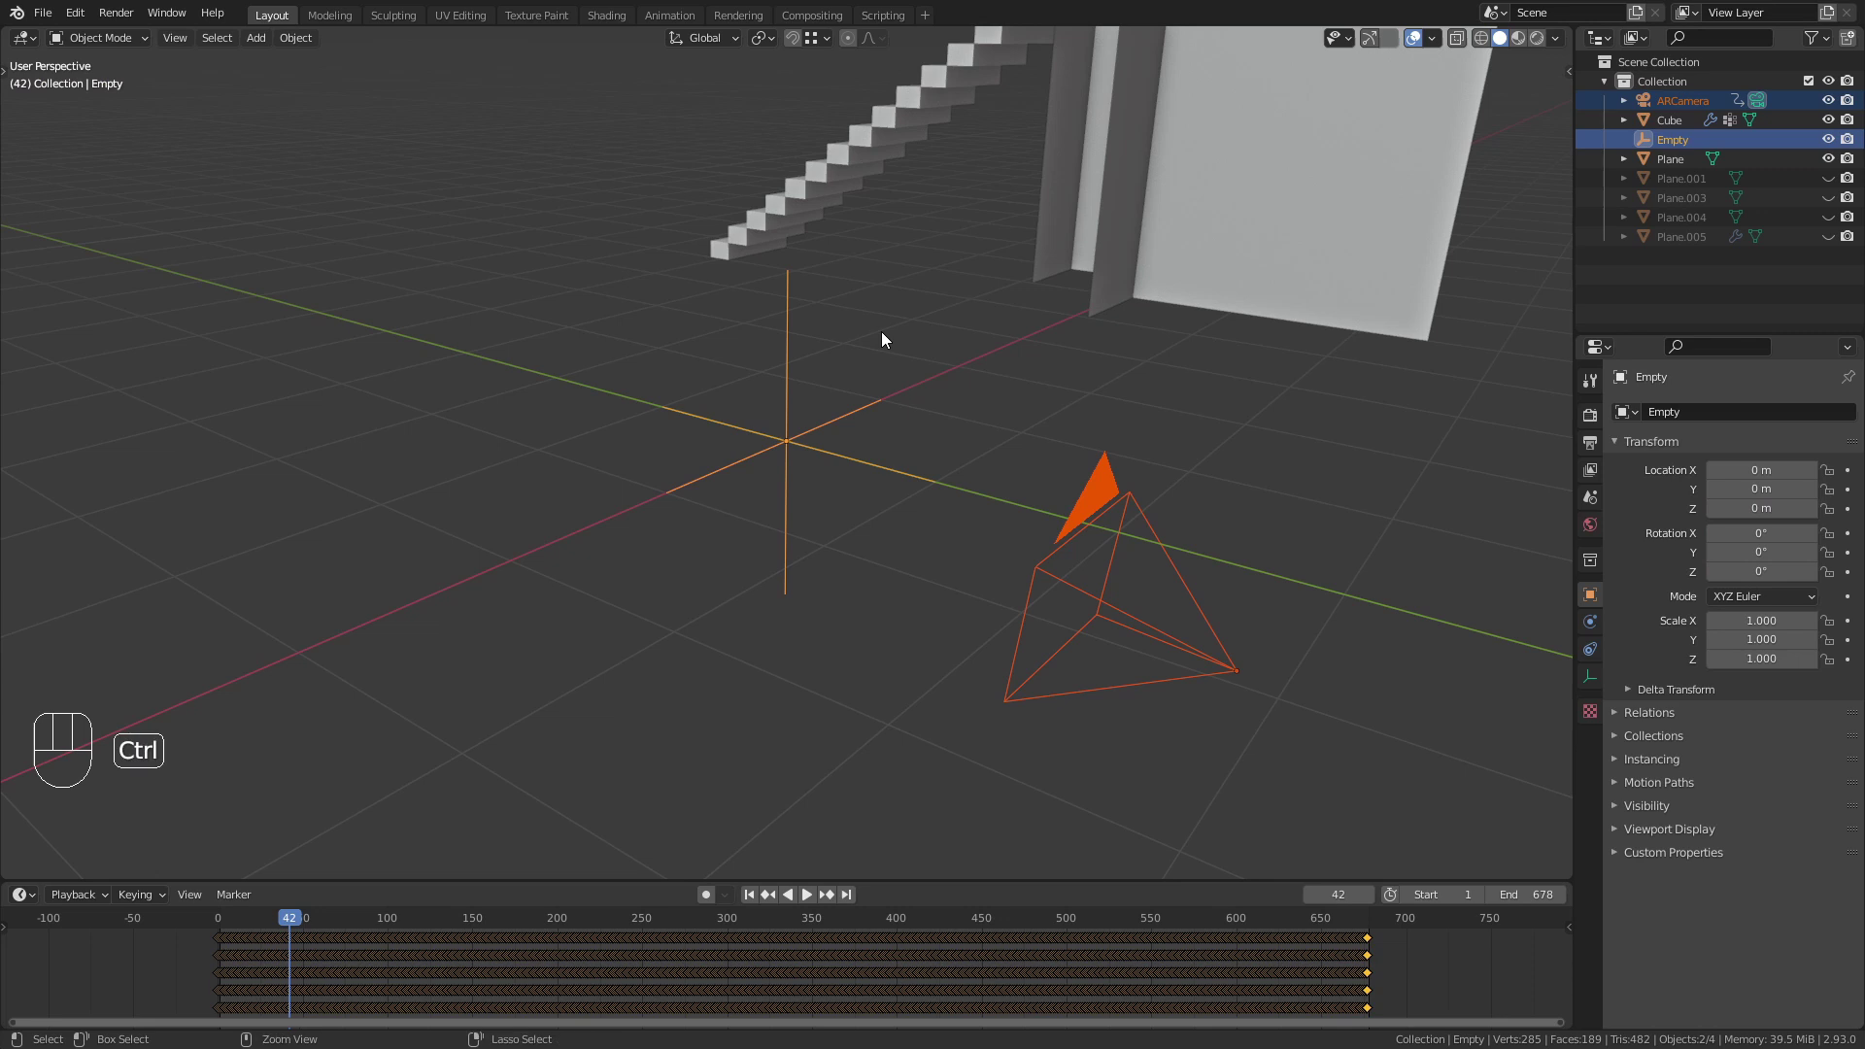
{"action": "key", "text": "ctrl+p"}
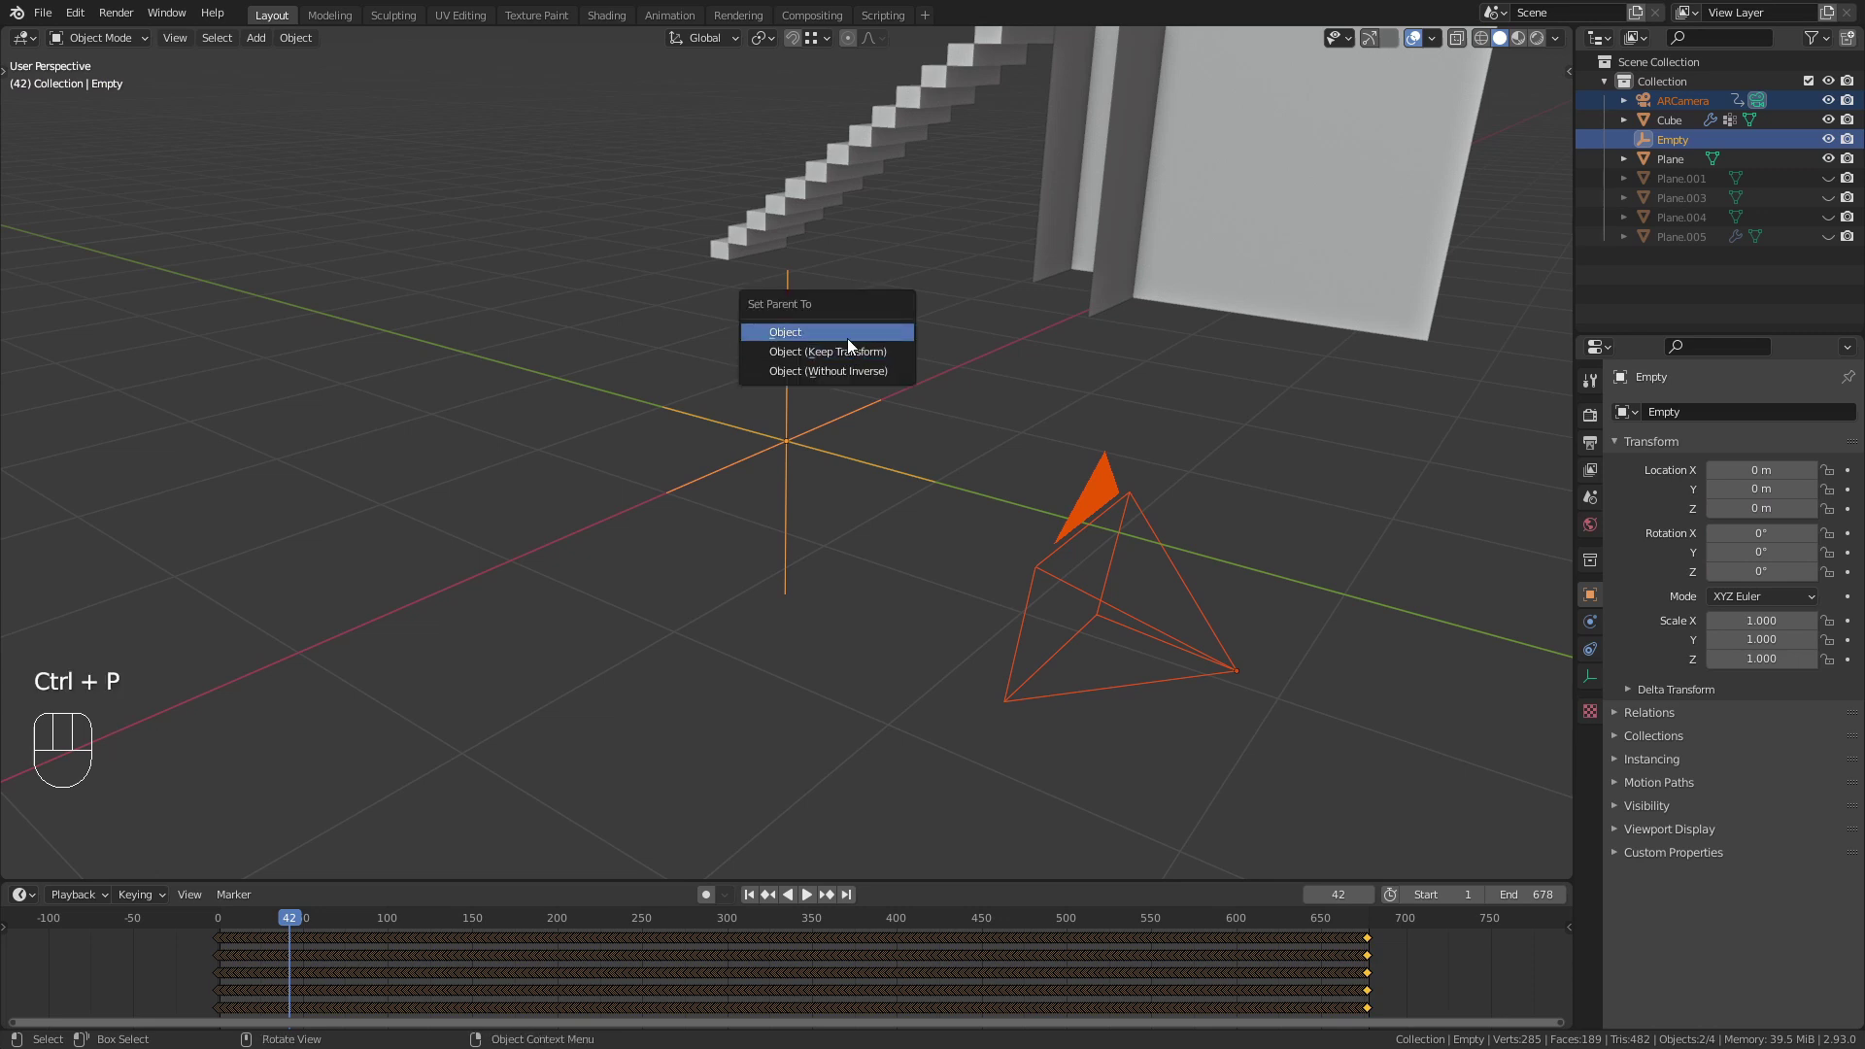
{"action": "left_click", "coordinate": [845, 336]}
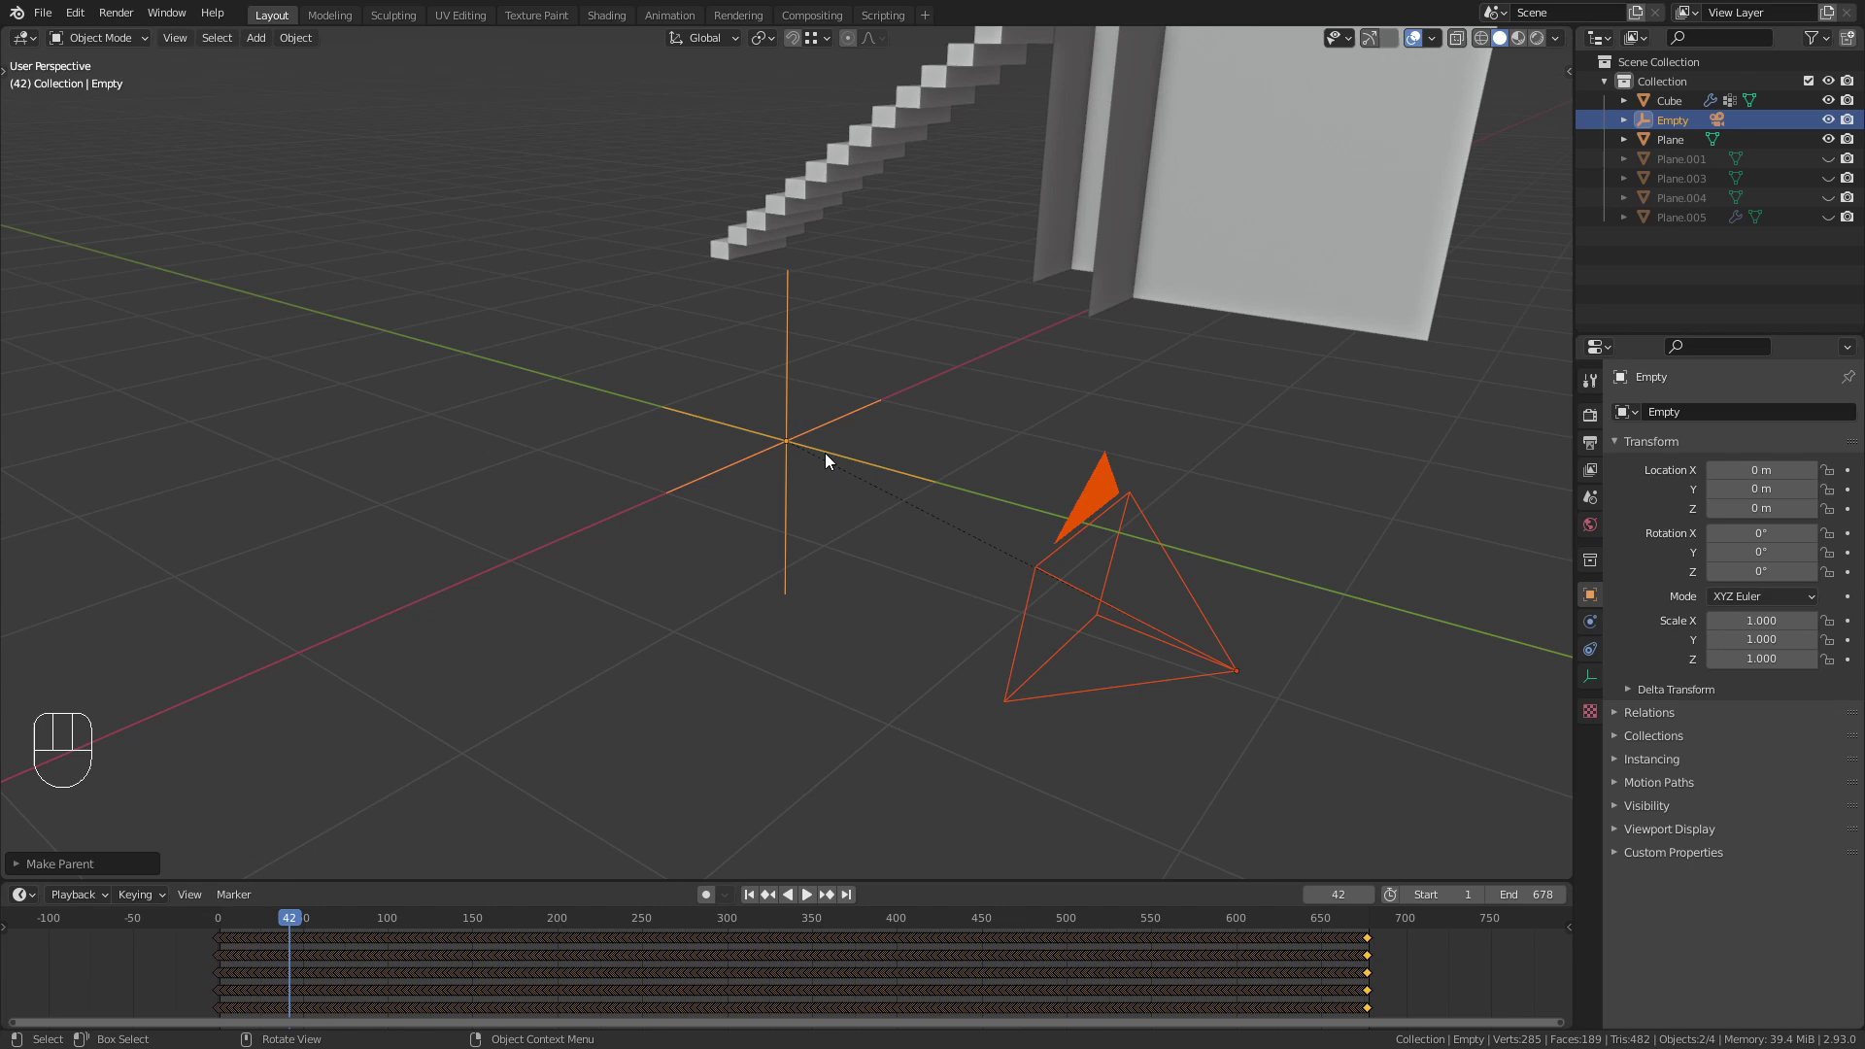
Move the empty to about X -0.36 m, Y 1.42 m, Z 1.54 m and scrub to frame 494 to check the camera's motion.
{"action": "key", "text": "g"}
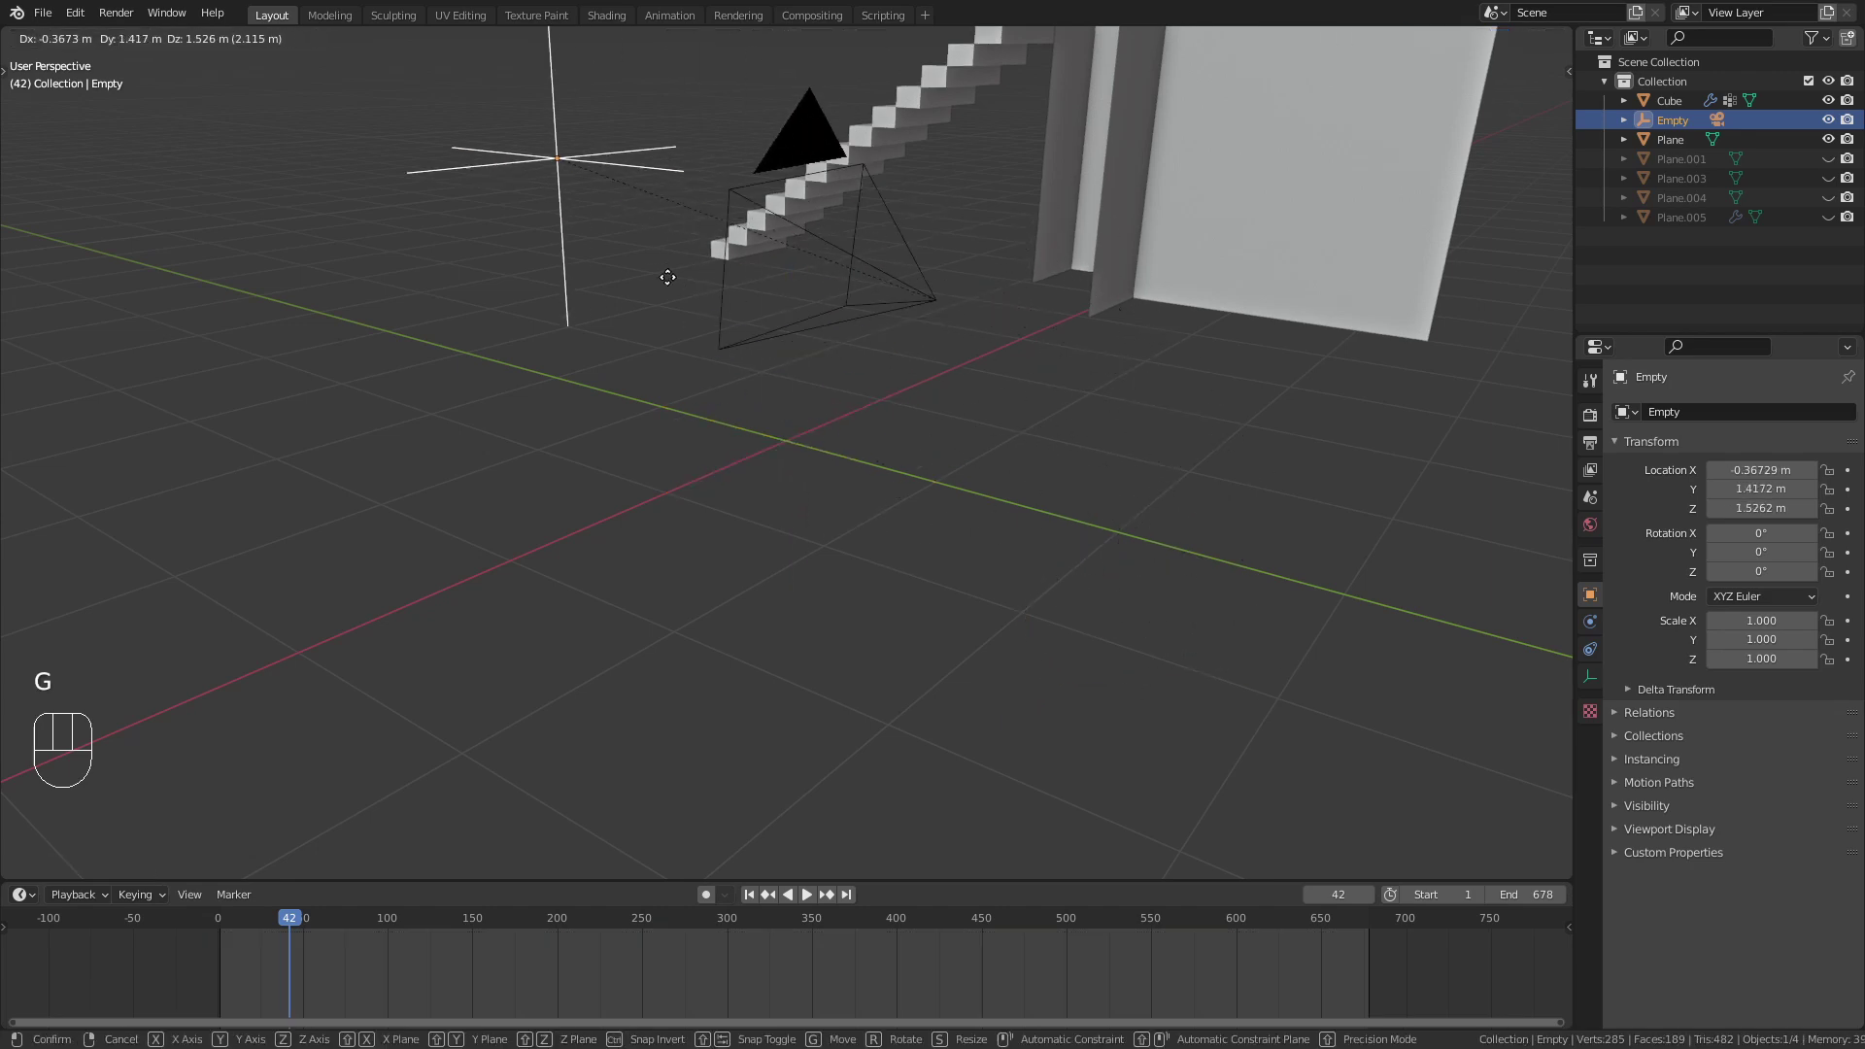
{"action": "left_click", "coordinate": [666, 254]}
{"action": "middle_click_drag", "start_coordinate": [666, 254], "coordinate": [728, 468], "text": "shift"}
{"action": "left_click_drag", "start_coordinate": [289, 920], "coordinate": [282, 920]}
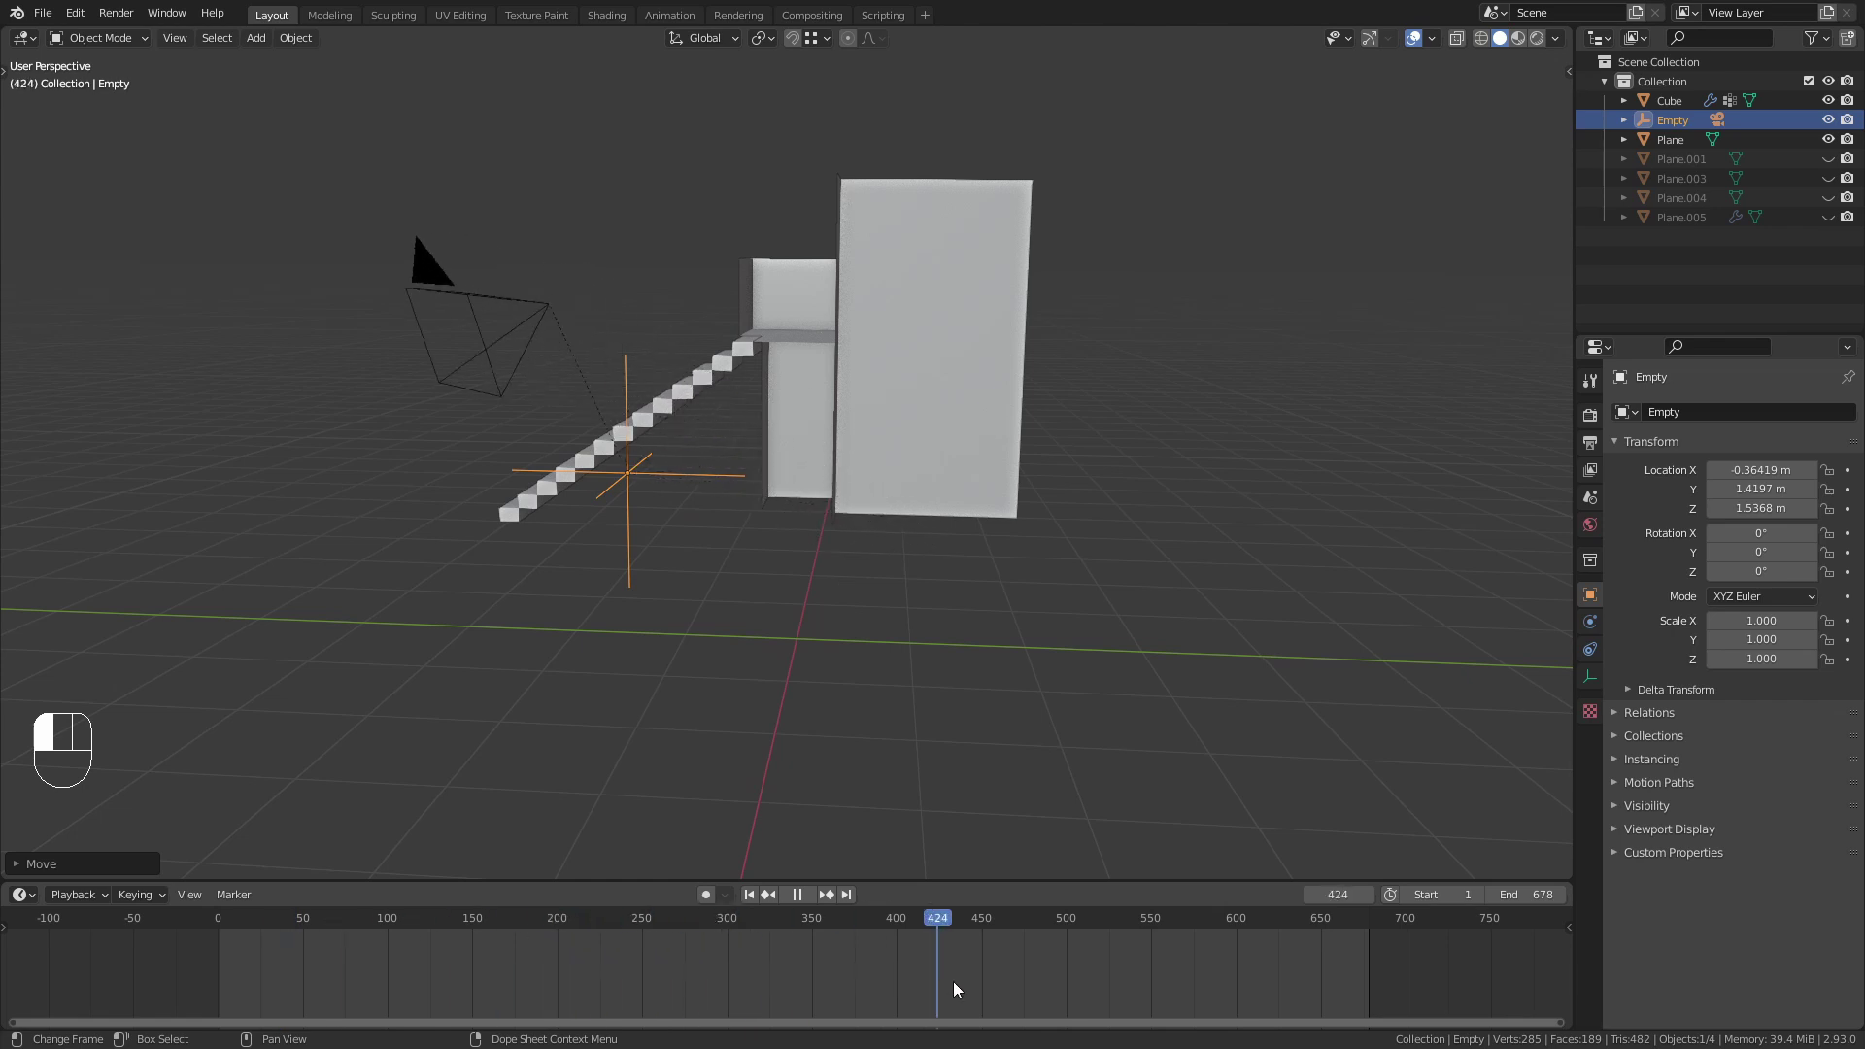
{"action": "left_click_drag", "start_coordinate": [952, 981], "coordinate": [668, 958]}
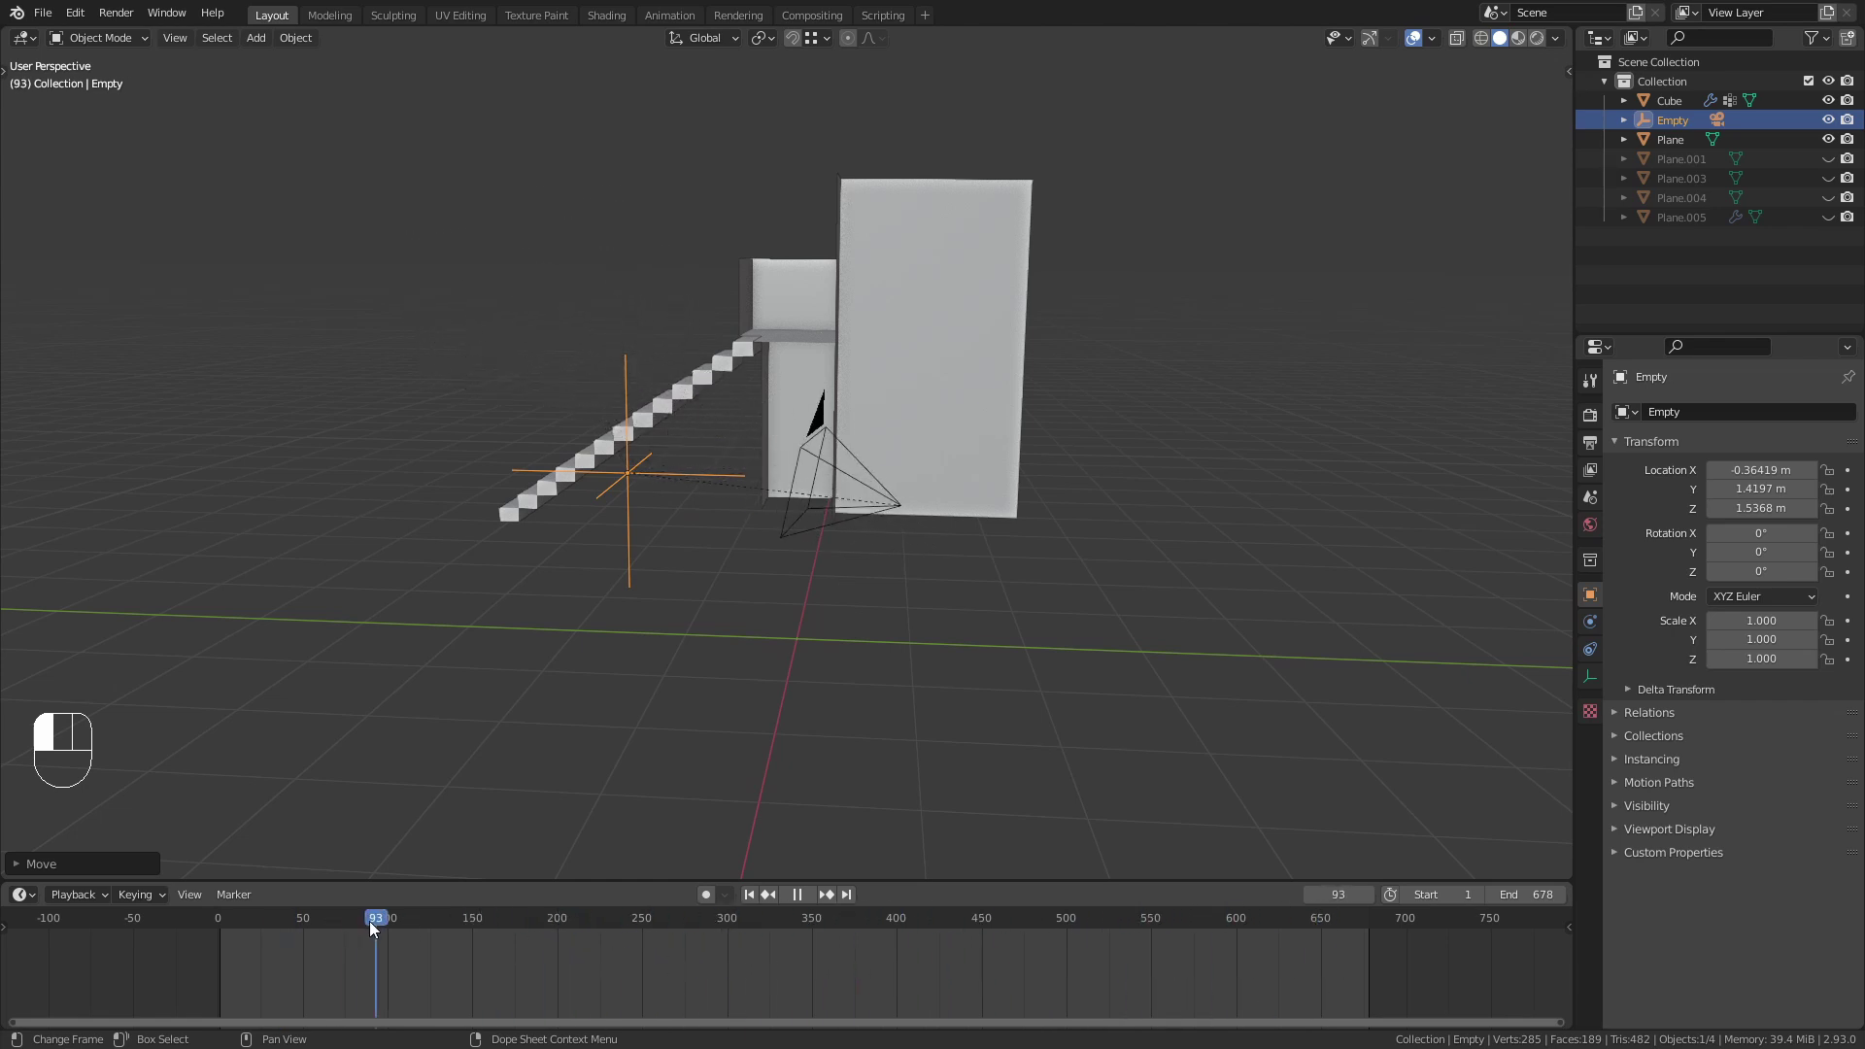
{"action": "left_click_drag", "start_coordinate": [1018, 971], "coordinate": [1056, 962]}
Rotate the empty 180° around the global Z axis to turn the parented camera's path around.
{"action": "middle_click_drag", "start_coordinate": [811, 417], "coordinate": [836, 606], "text": "shift"}
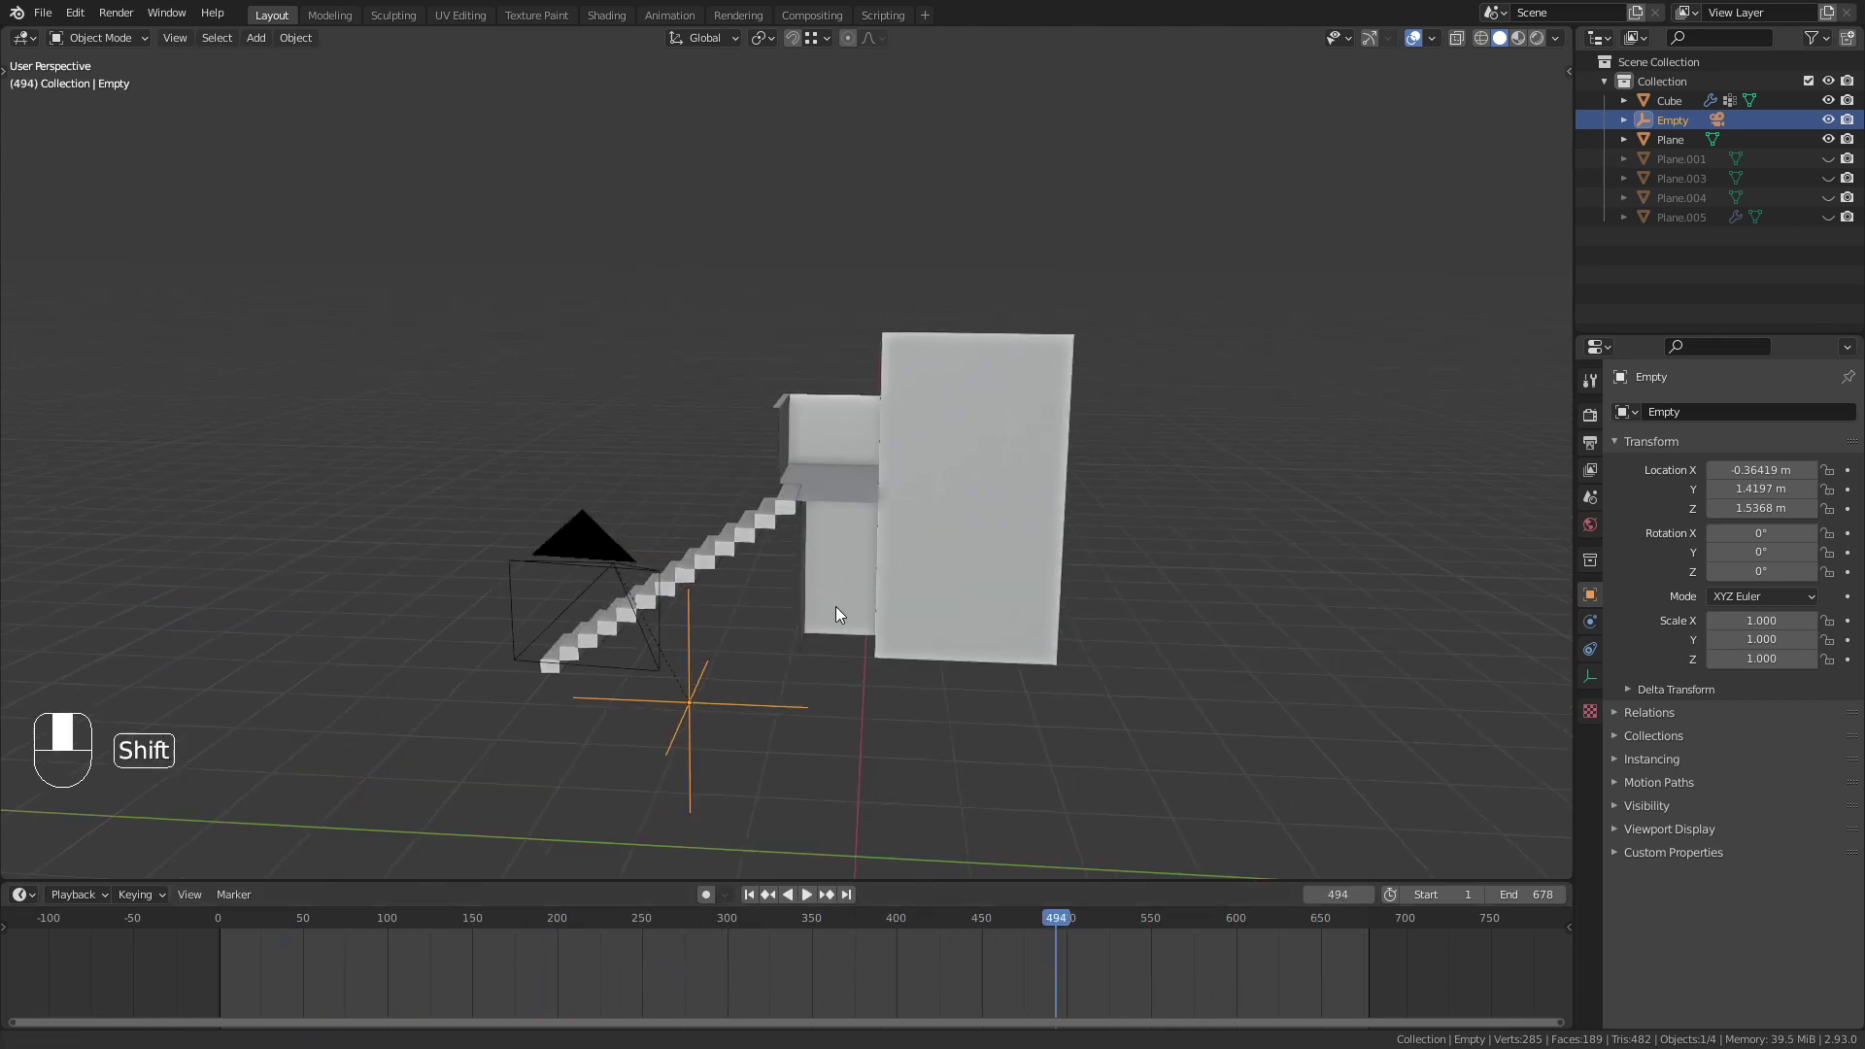
{"action": "middle_click_drag", "start_coordinate": [753, 558], "coordinate": [719, 666]}
{"action": "middle_click_drag", "start_coordinate": [719, 665], "coordinate": [711, 573], "text": "shift"}
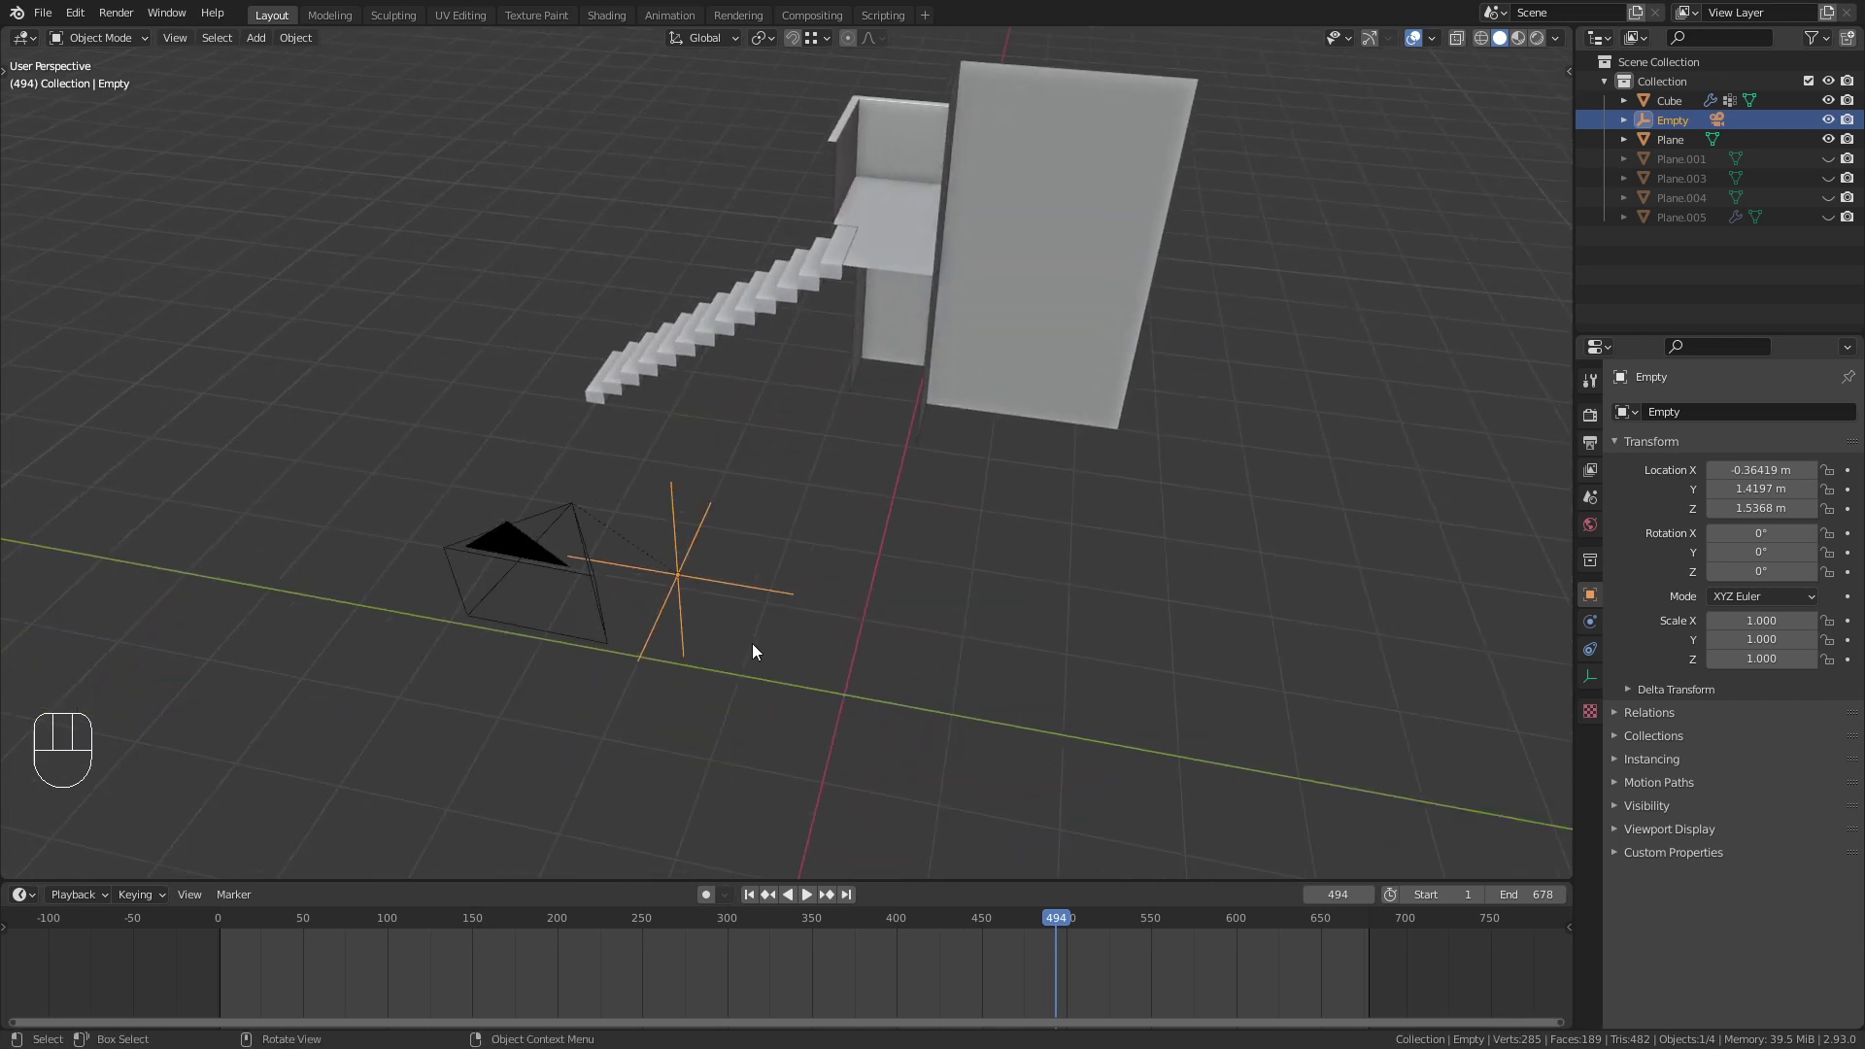
{"action": "key", "text": "r"}
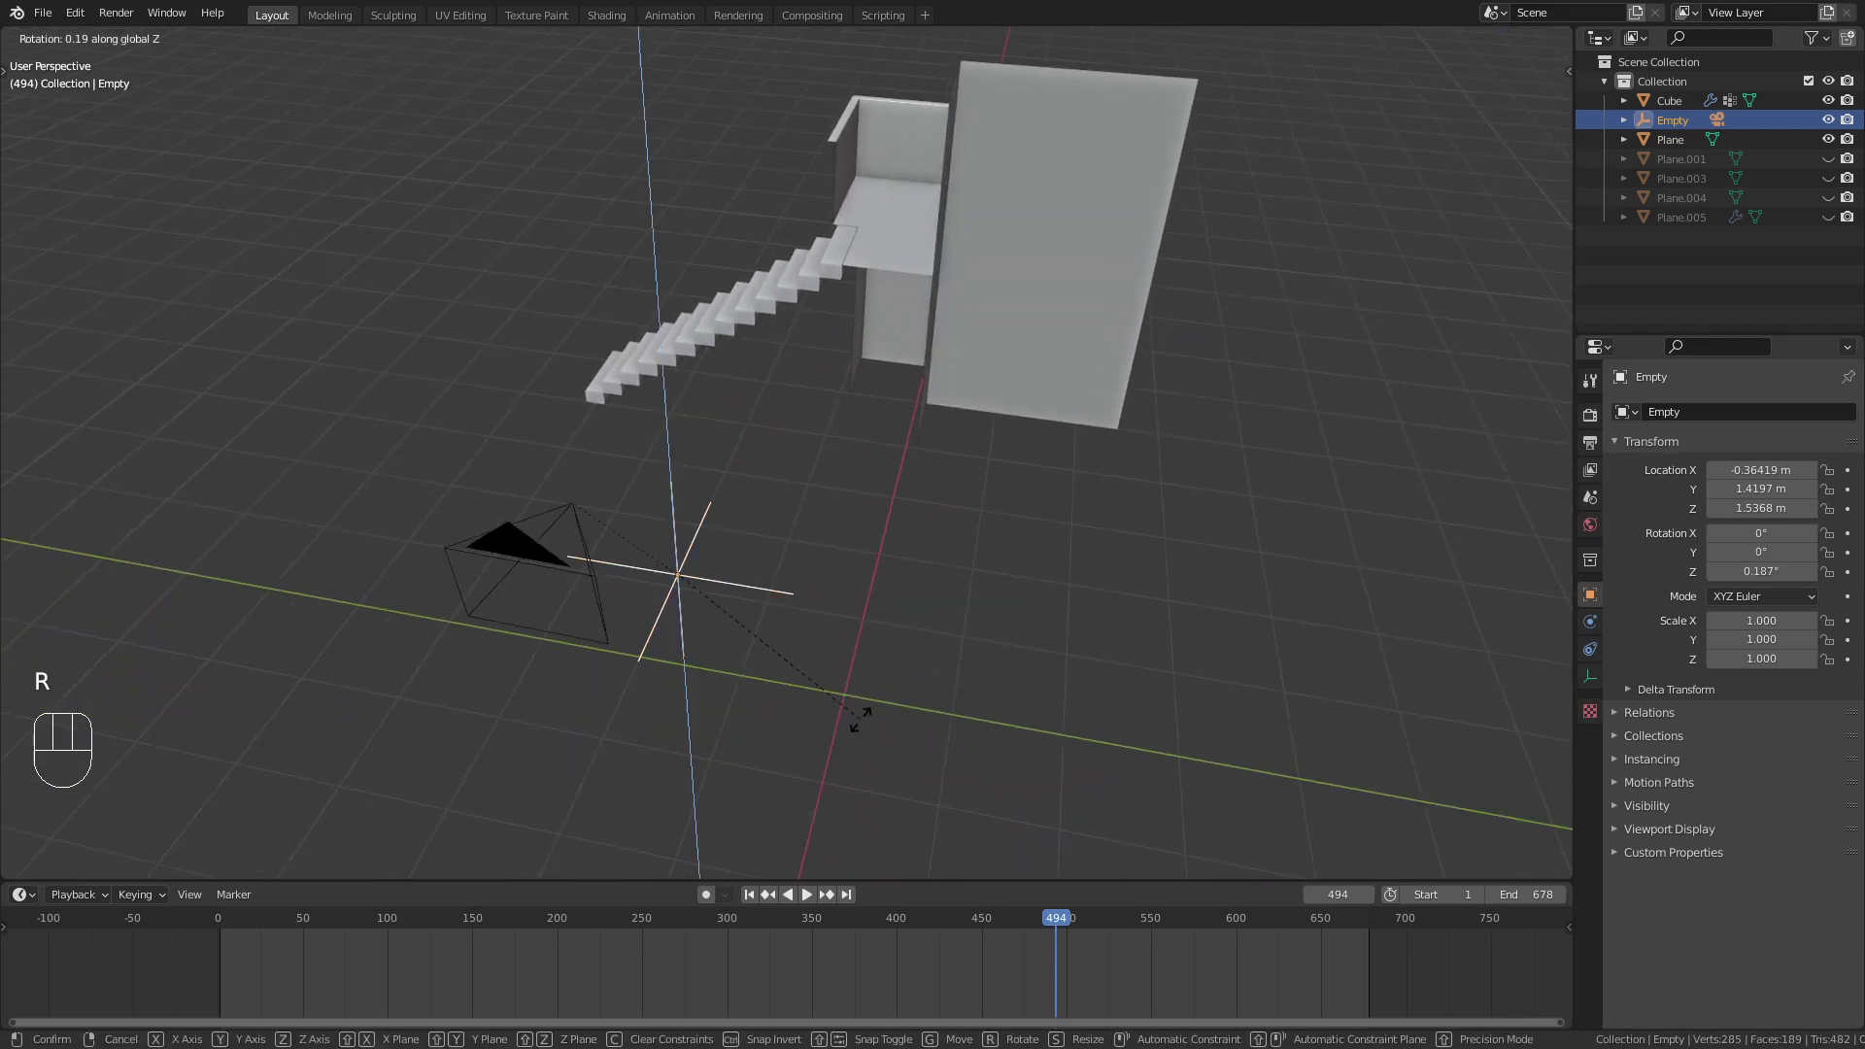
{"action": "key", "text": "z"}
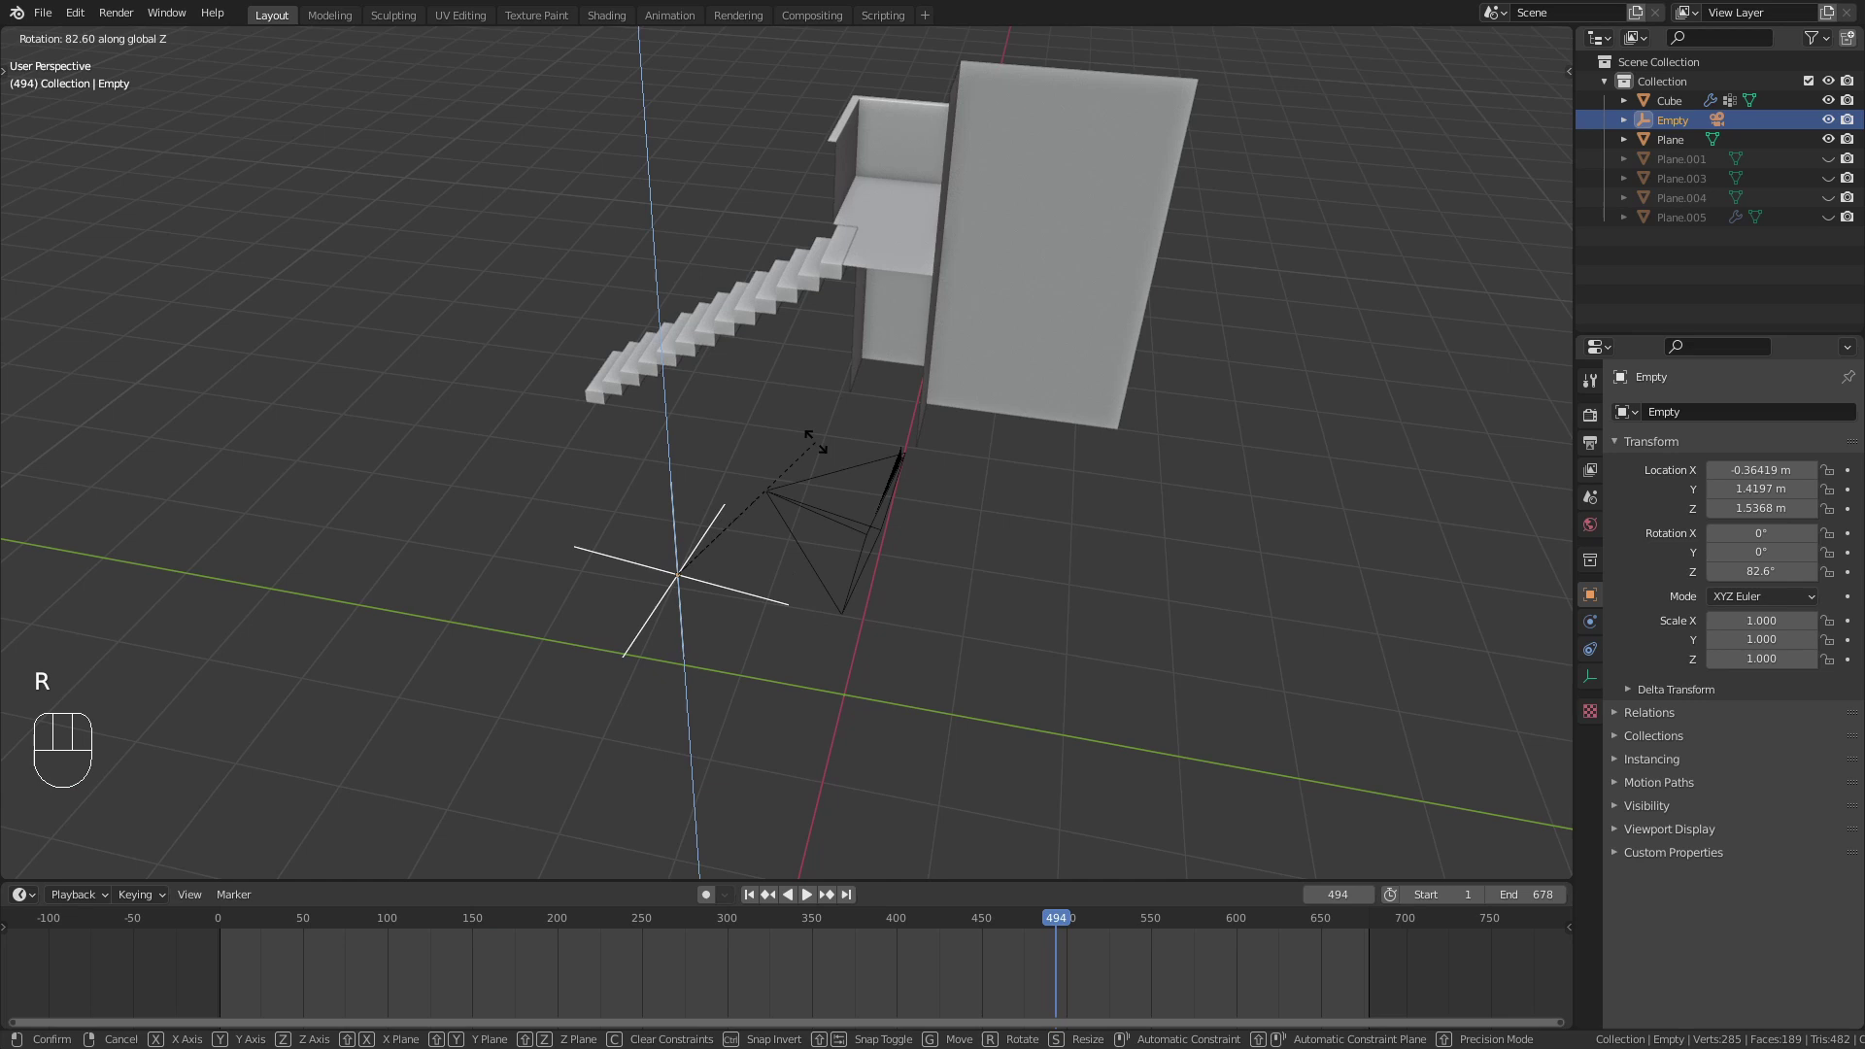
{"action": "type", "text": "180"}
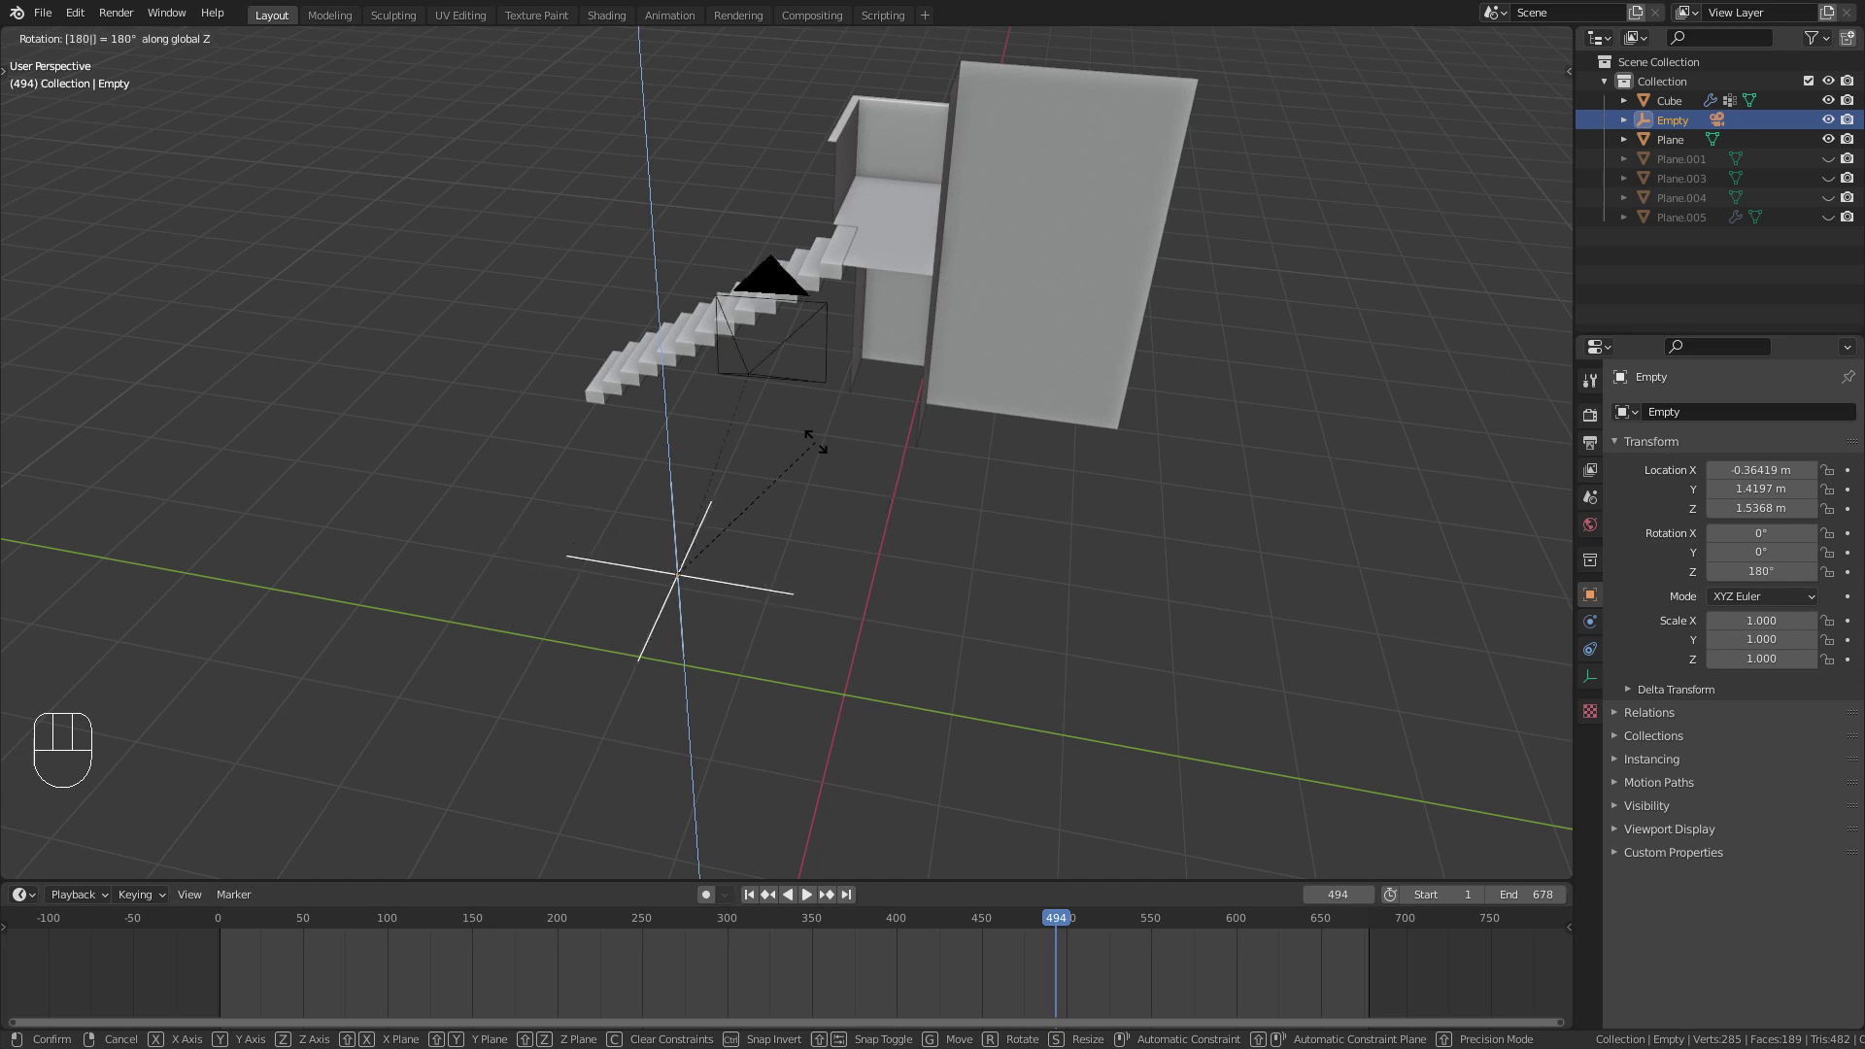
{"action": "key", "text": "Return"}
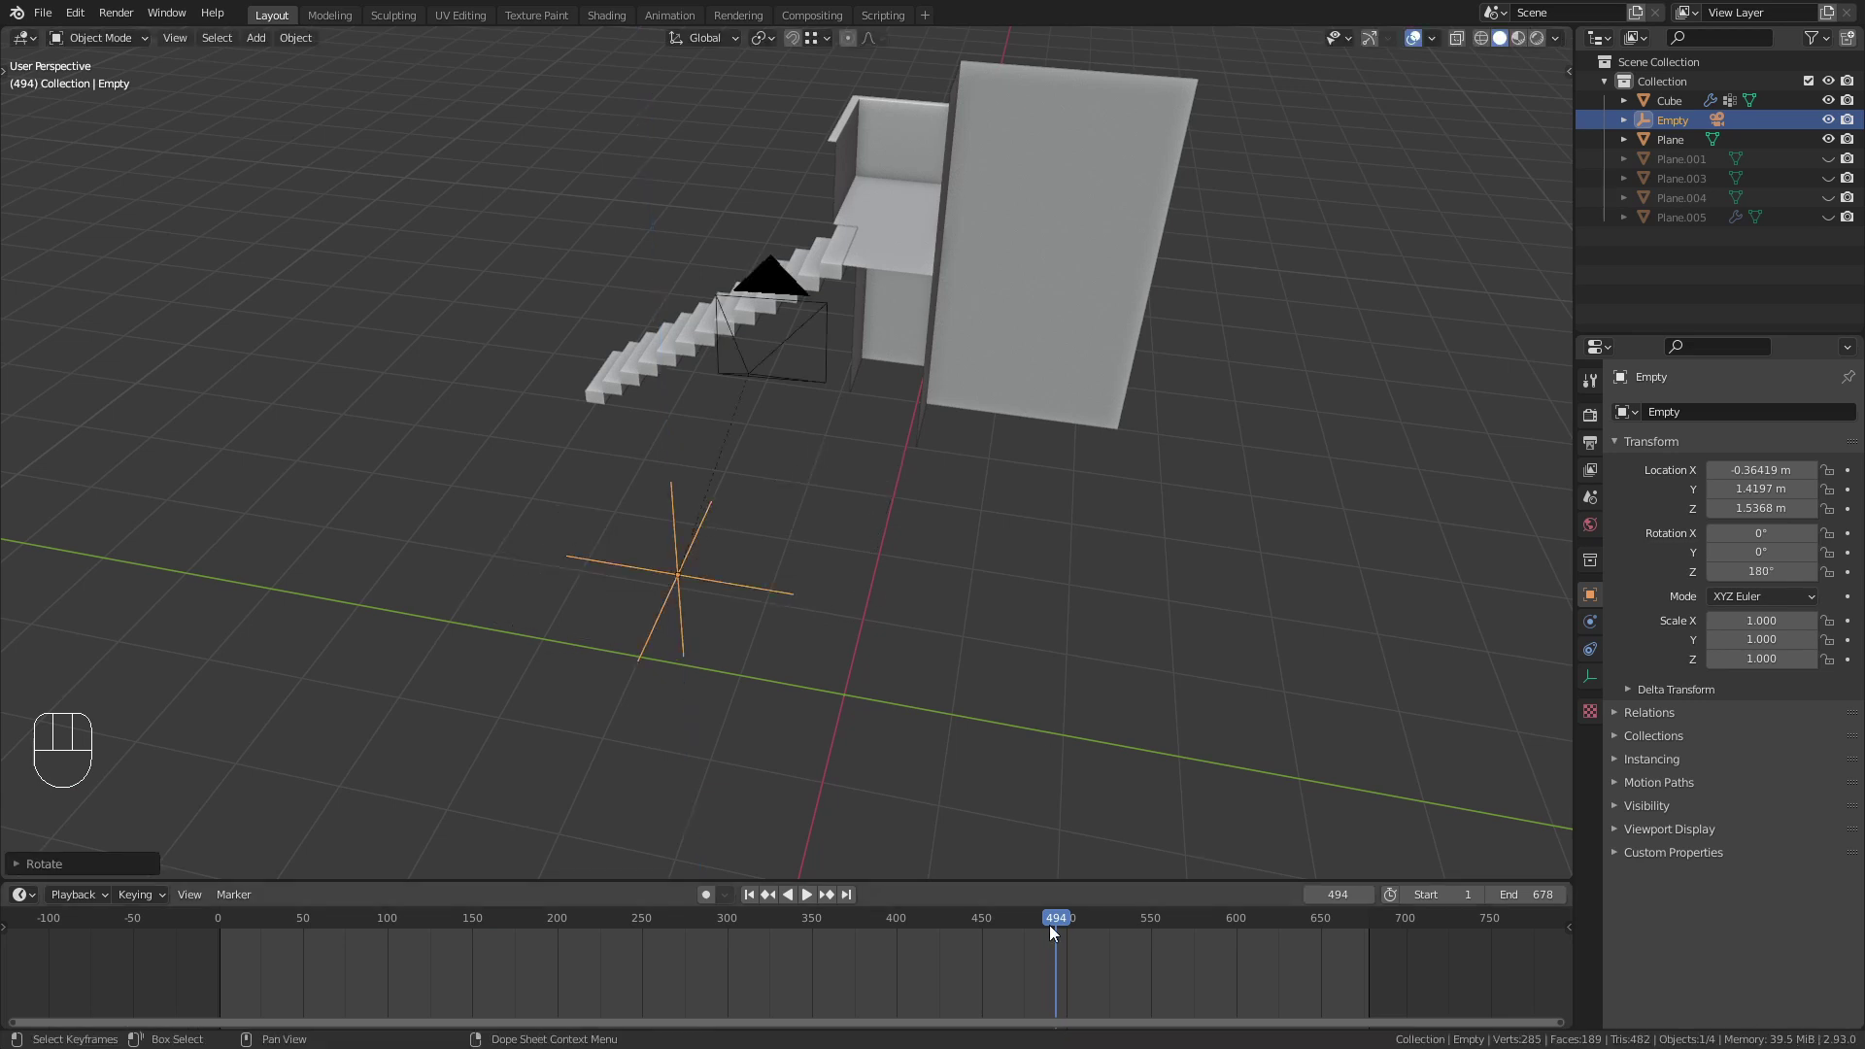
Preview the animation, stop at frame 199, and move the empty horizontally to the staircase at about X 4.47 m, Y 0.90 m.
{"action": "left_click_drag", "start_coordinate": [620, 861], "coordinate": [433, 822]}
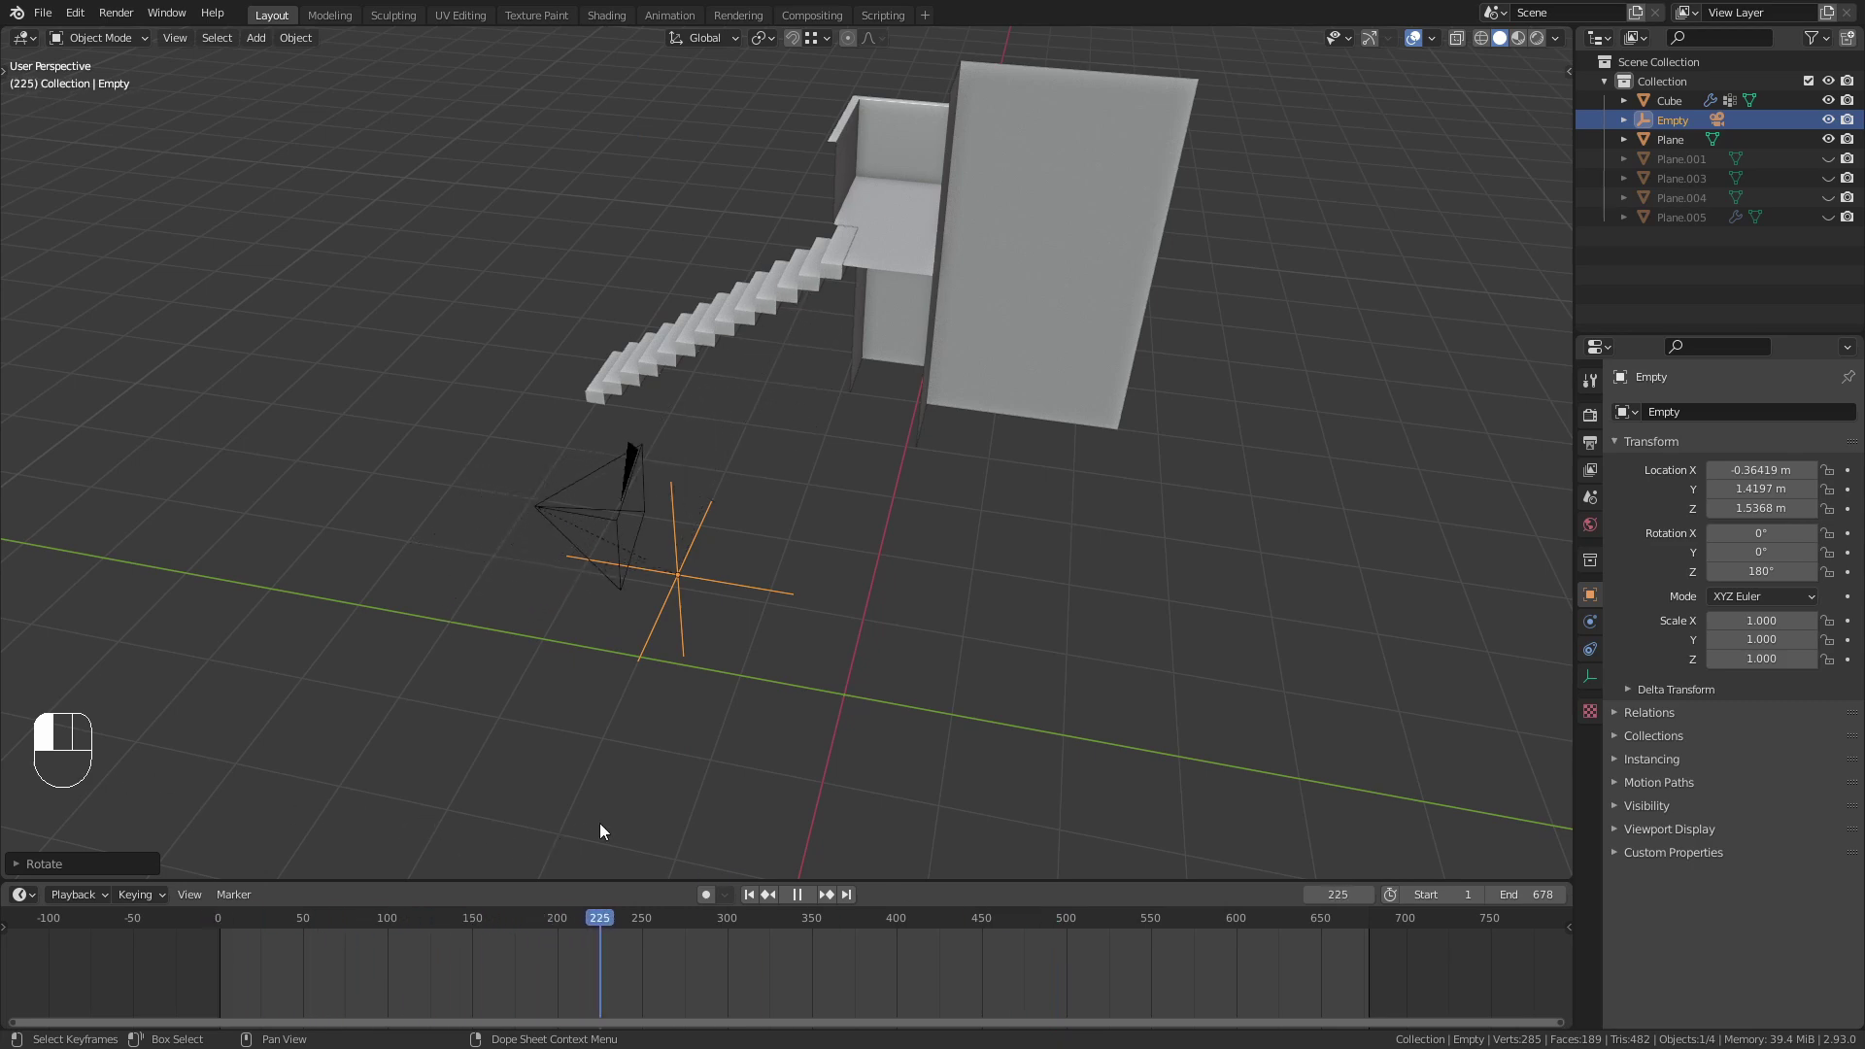
{"action": "key", "text": "space"}
{"action": "middle_click_drag", "start_coordinate": [600, 831], "coordinate": [574, 637]}
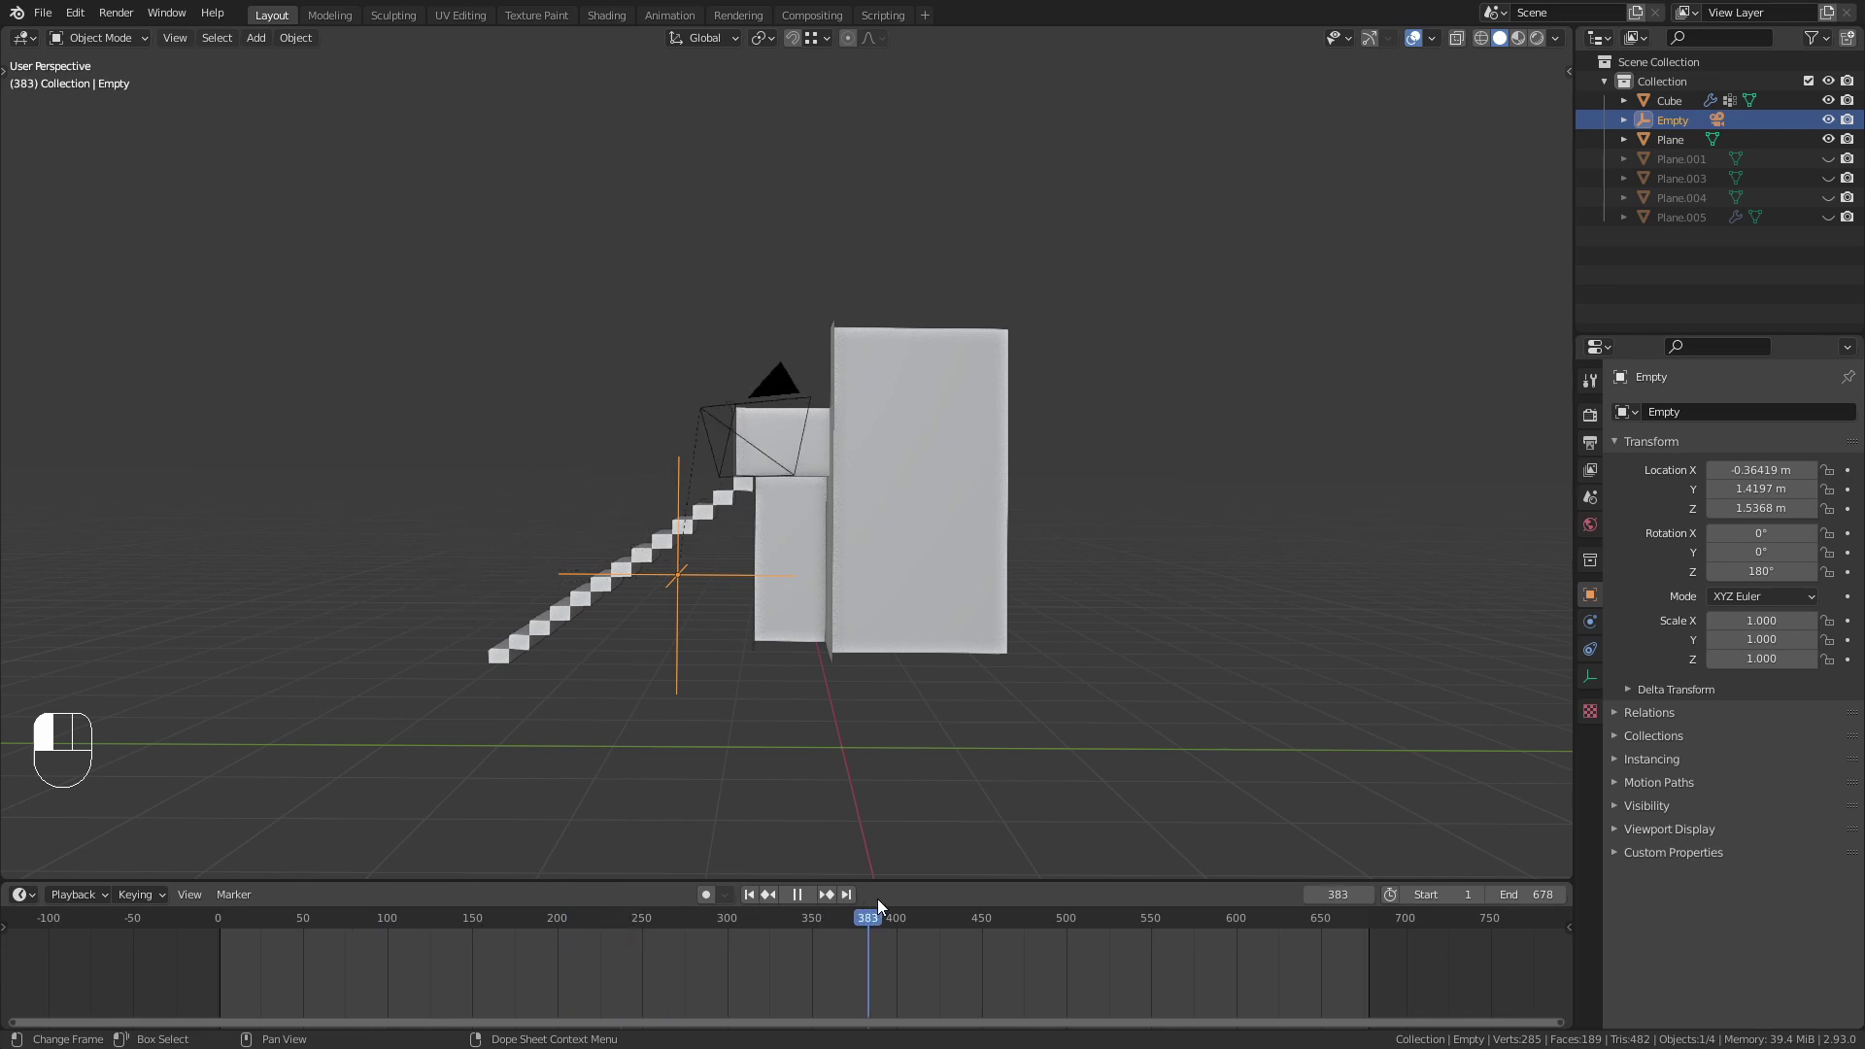
{"action": "key", "text": "KP_7"}
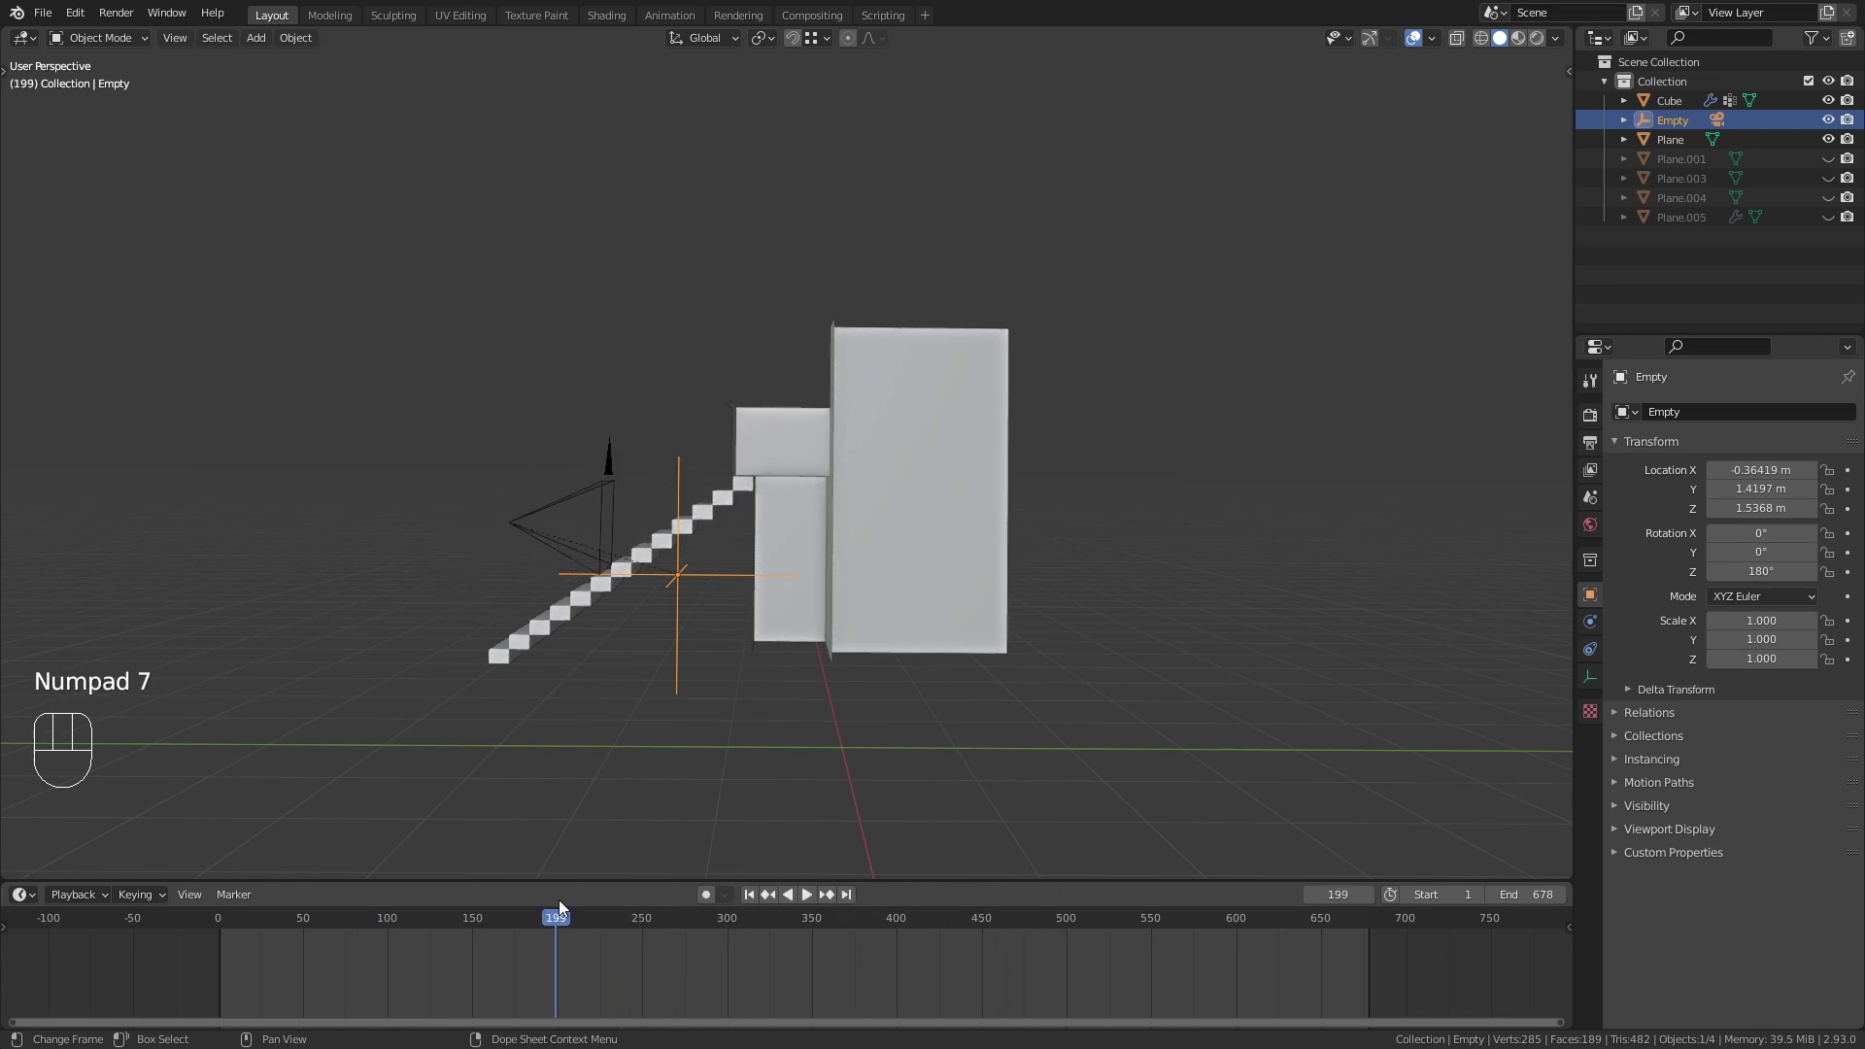
{"action": "key", "text": "KP_7"}
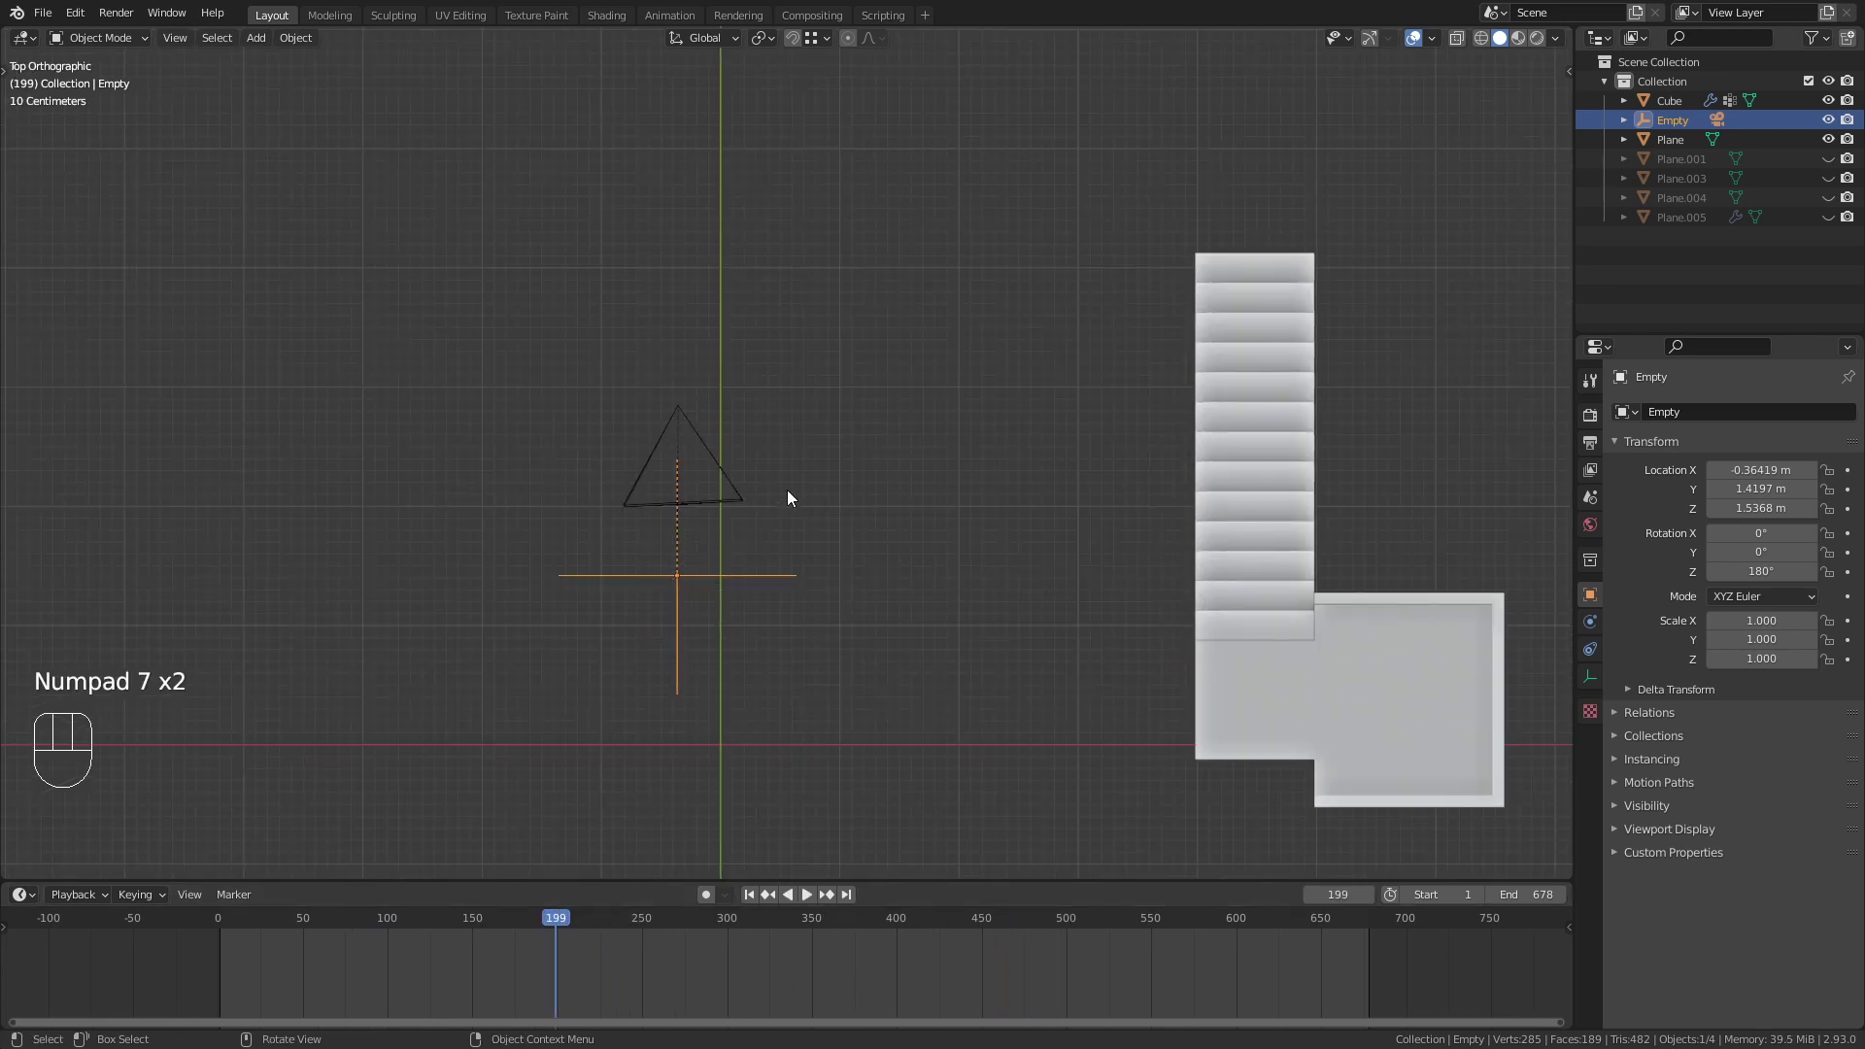
{"action": "scroll", "coordinate": [787, 490], "scroll_direction": "up", "scroll_amount": 2}
{"action": "key", "text": "g"}
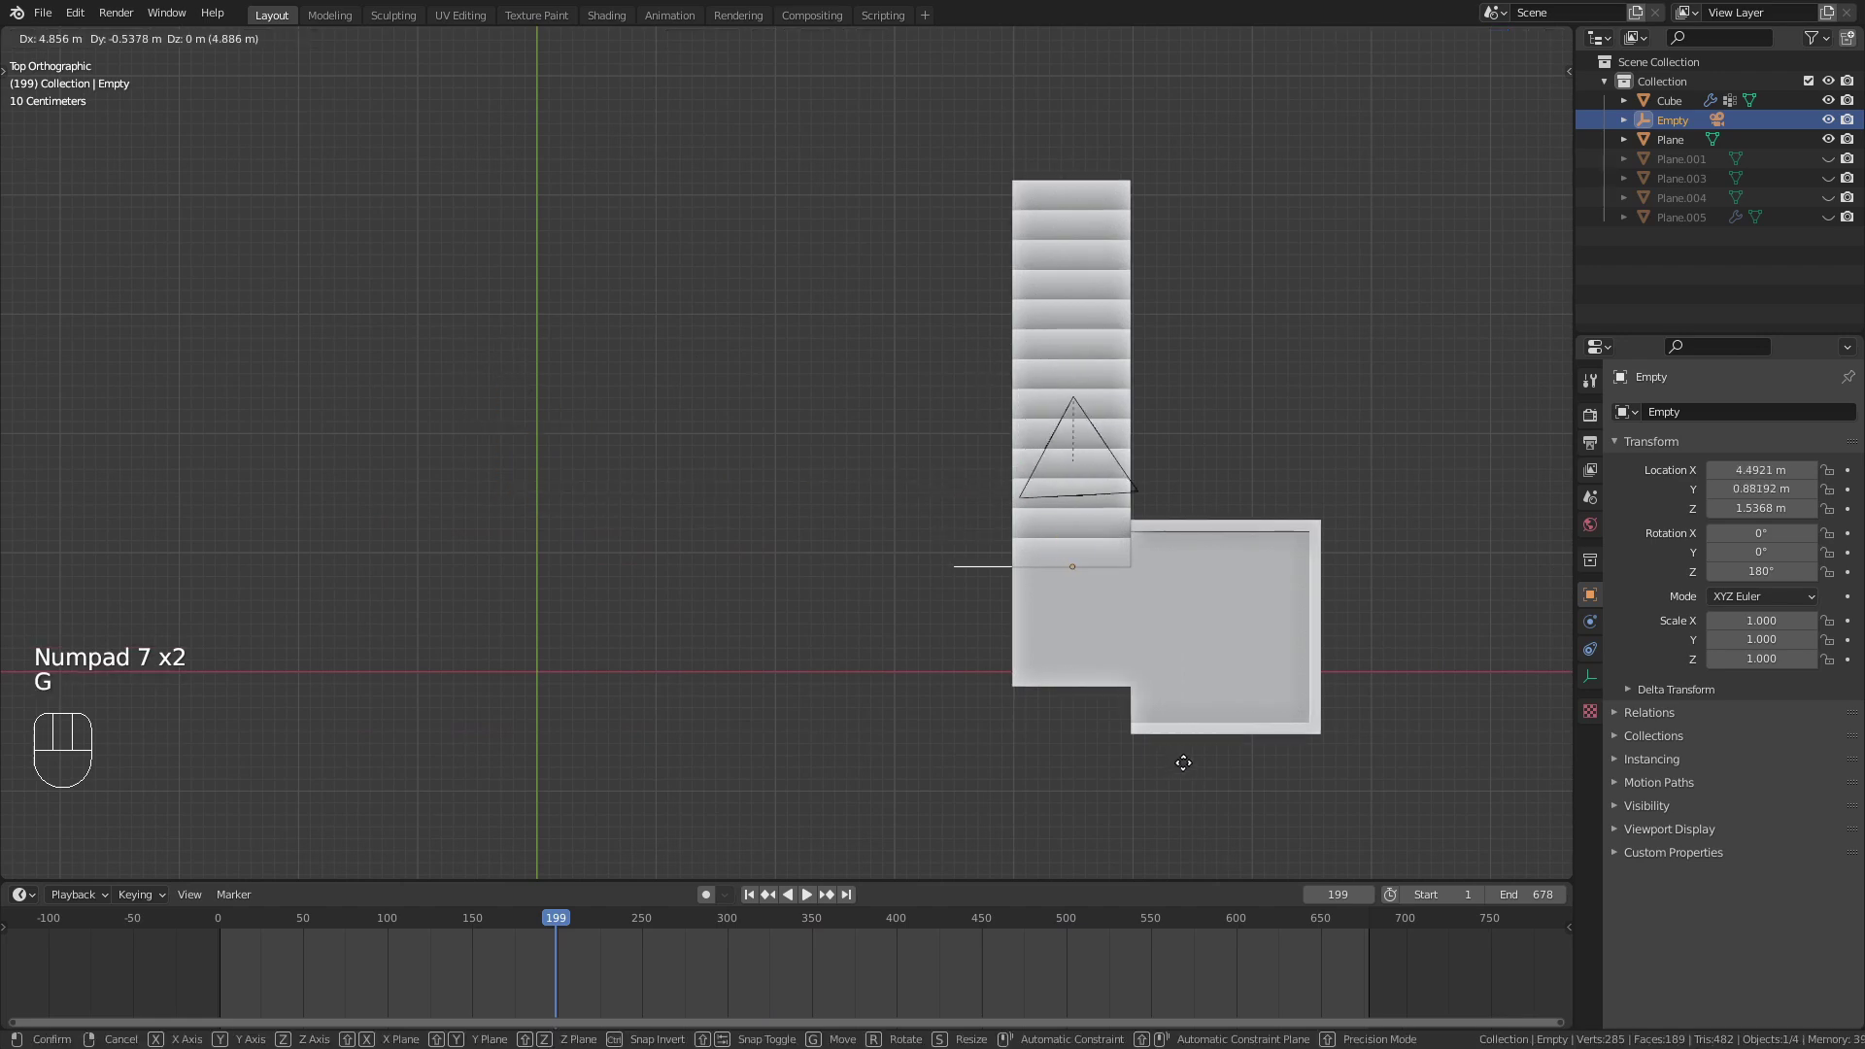
{"action": "left_click", "coordinate": [1185, 760]}
Raise the empty along the global Z axis to about 2.34 m so the camera clears the stairs.
{"action": "middle_click_drag", "start_coordinate": [1185, 760], "coordinate": [984, 585]}
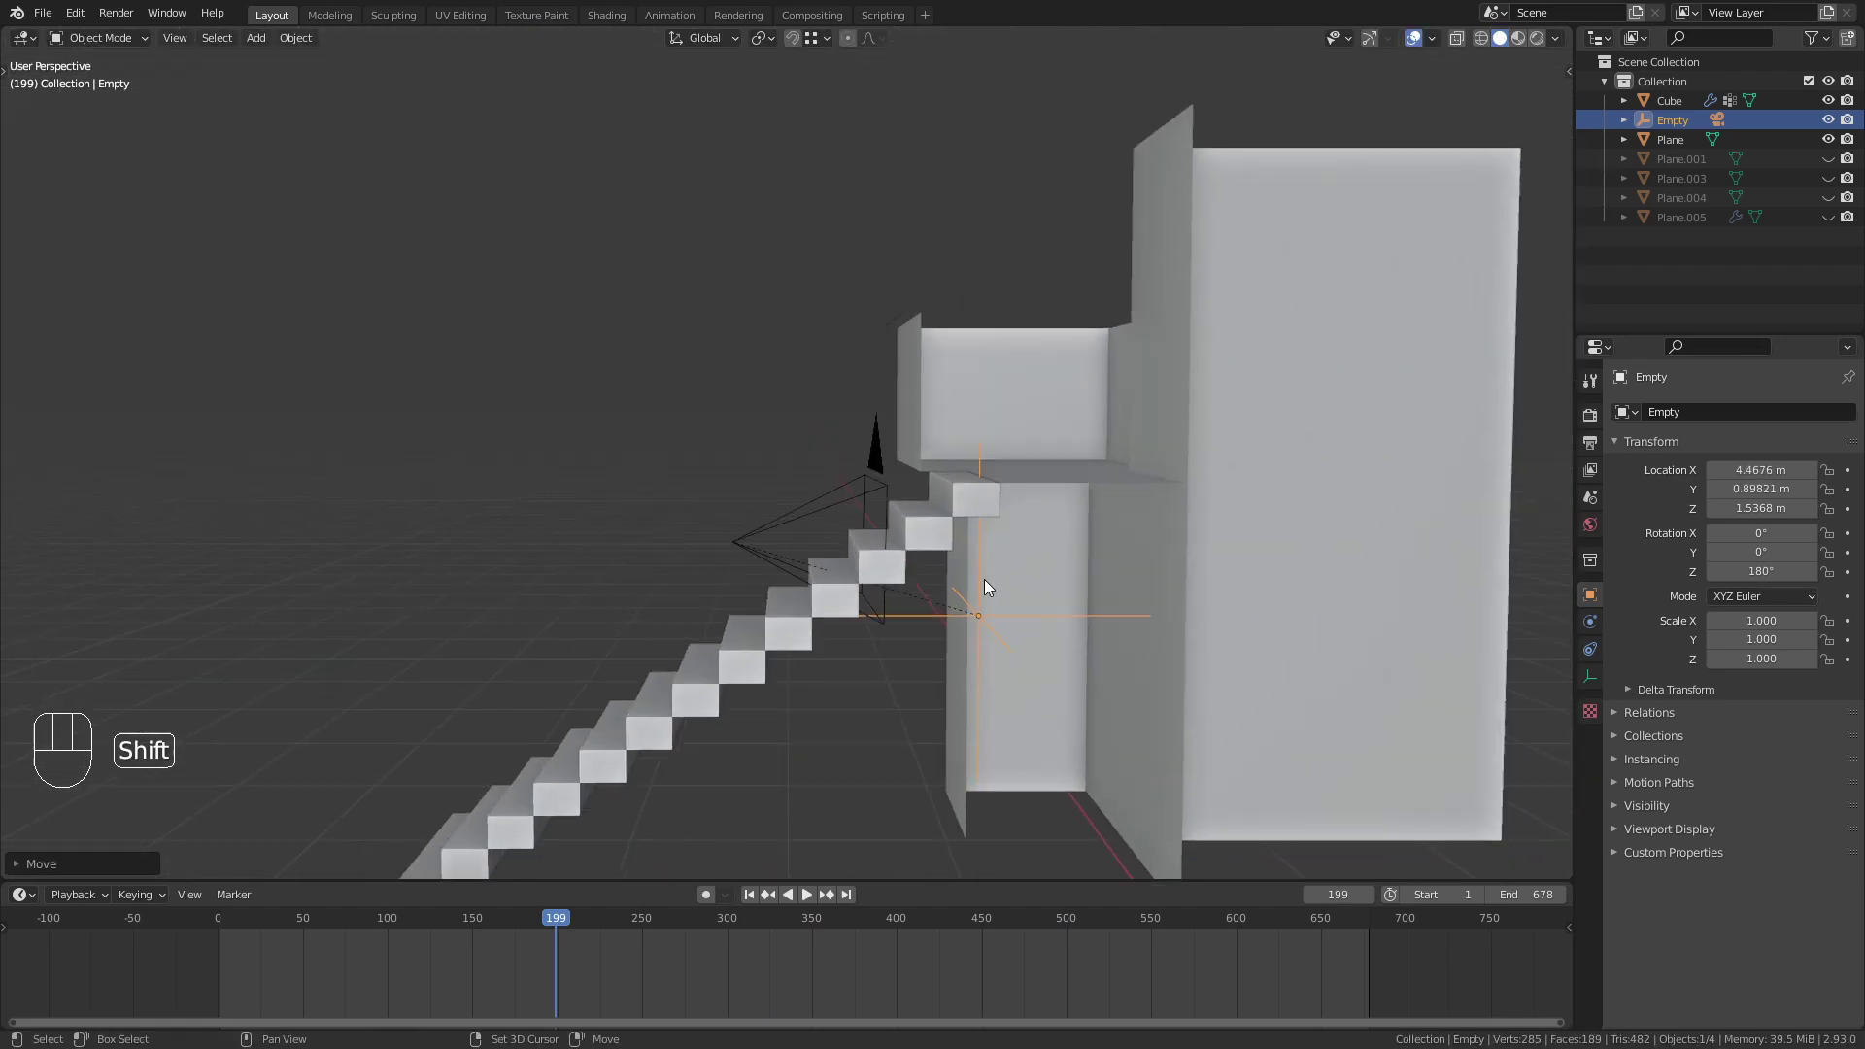
{"action": "key", "text": "g"}
{"action": "key", "text": "z"}
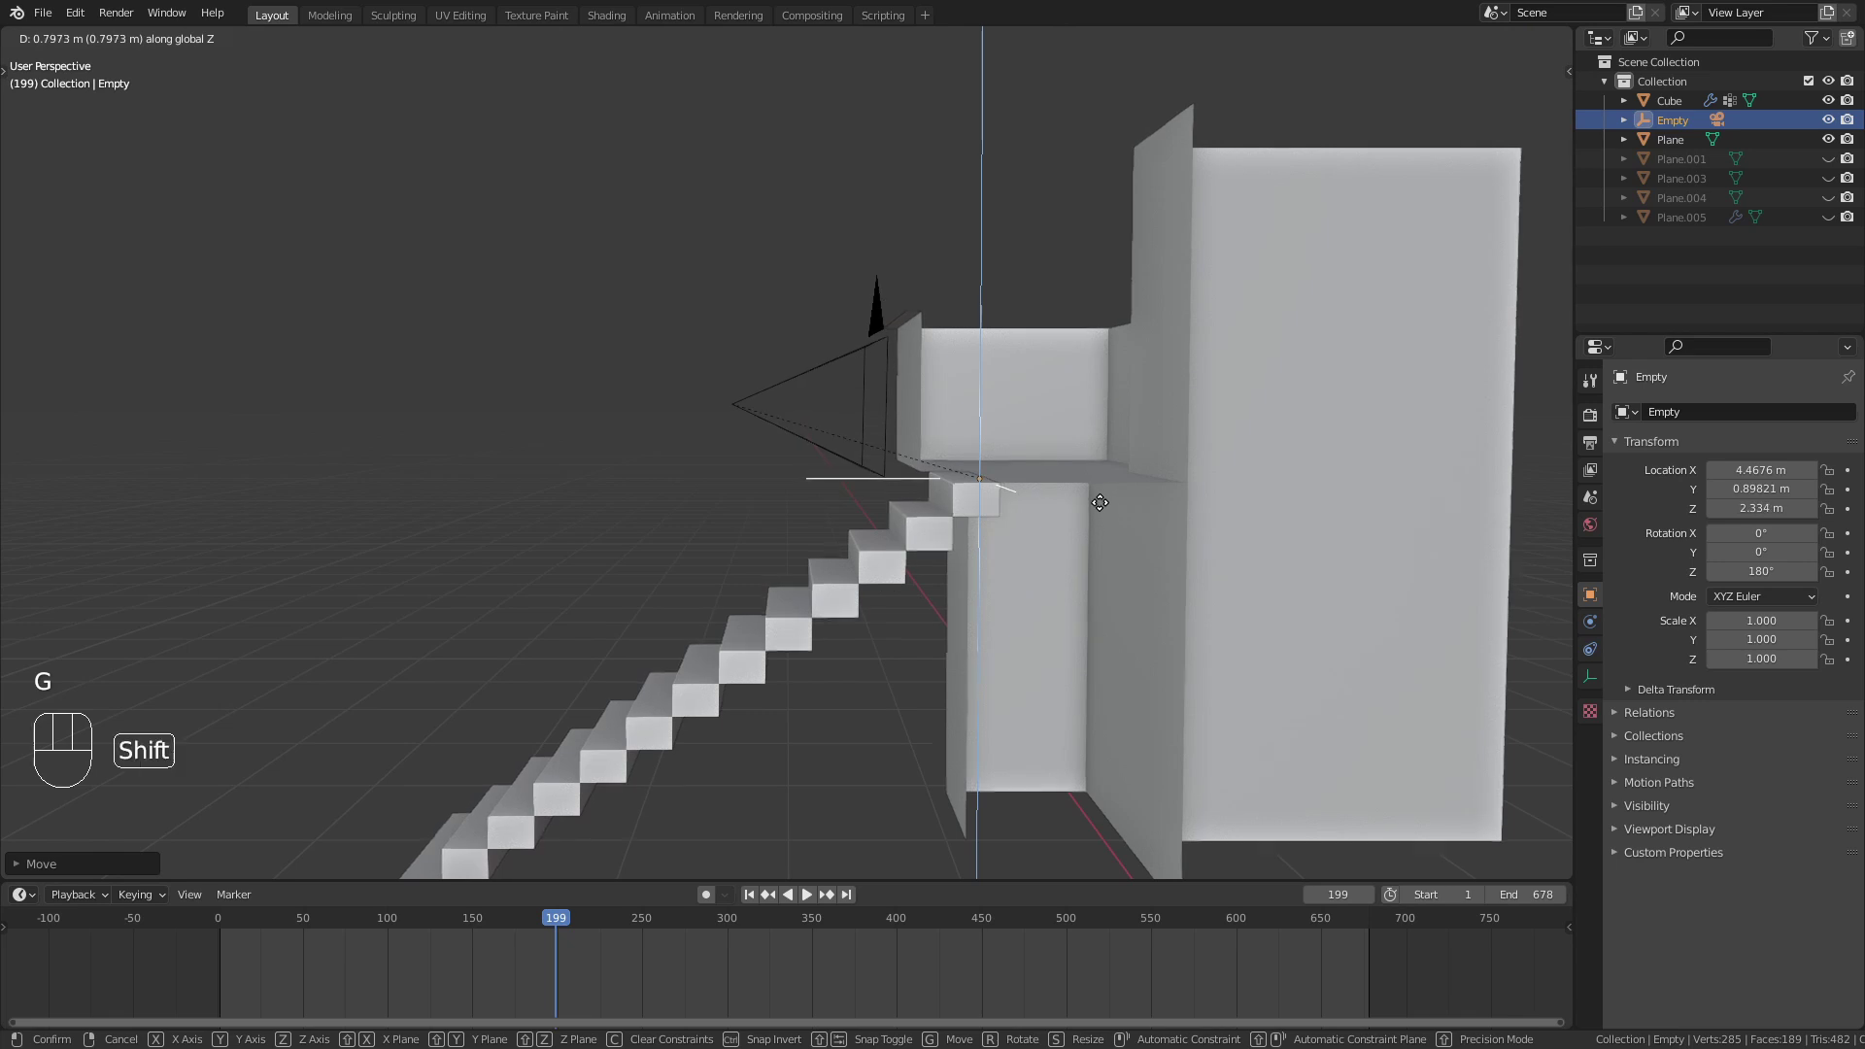
{"action": "left_click", "coordinate": [1092, 489]}
Check the camera's path up the stairs by playing and scrubbing the animation, from outside and through the camera, ending at frame 238.
{"action": "middle_click_drag", "start_coordinate": [1081, 516], "coordinate": [1058, 595]}
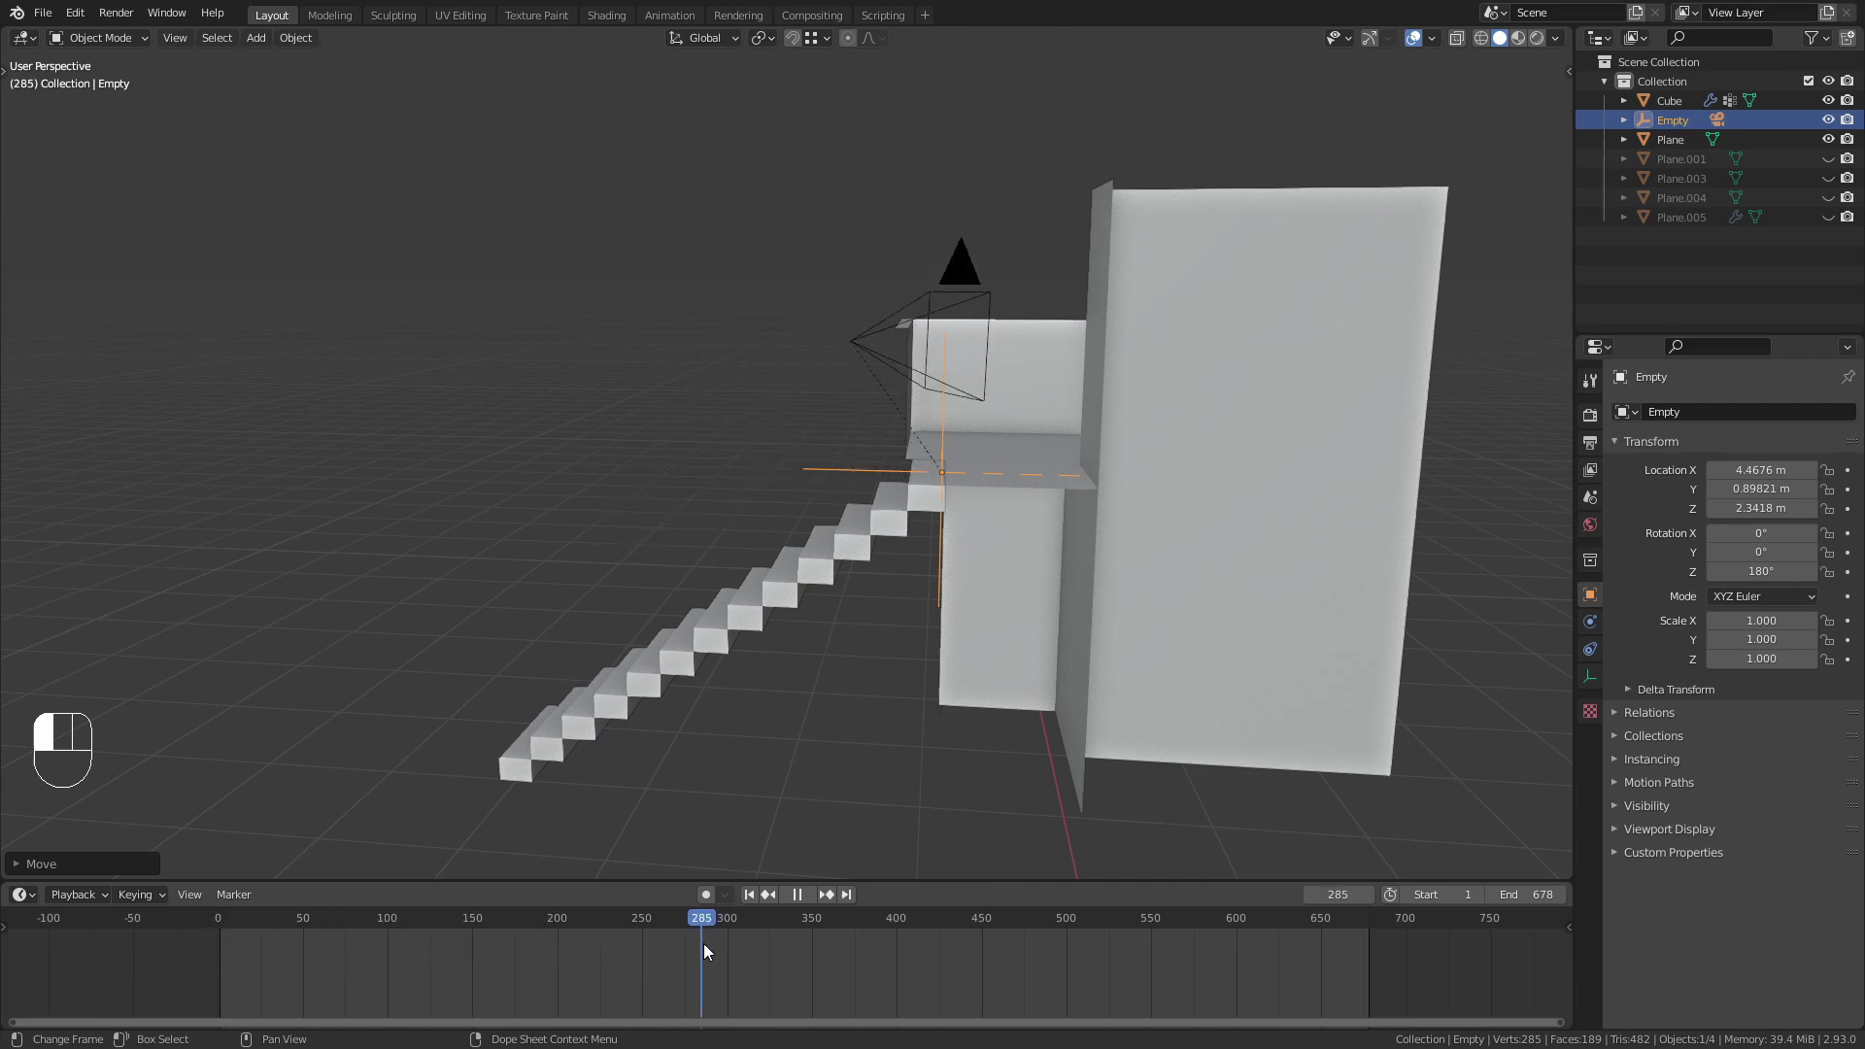
{"action": "left_click_drag", "start_coordinate": [703, 943], "coordinate": [936, 965]}
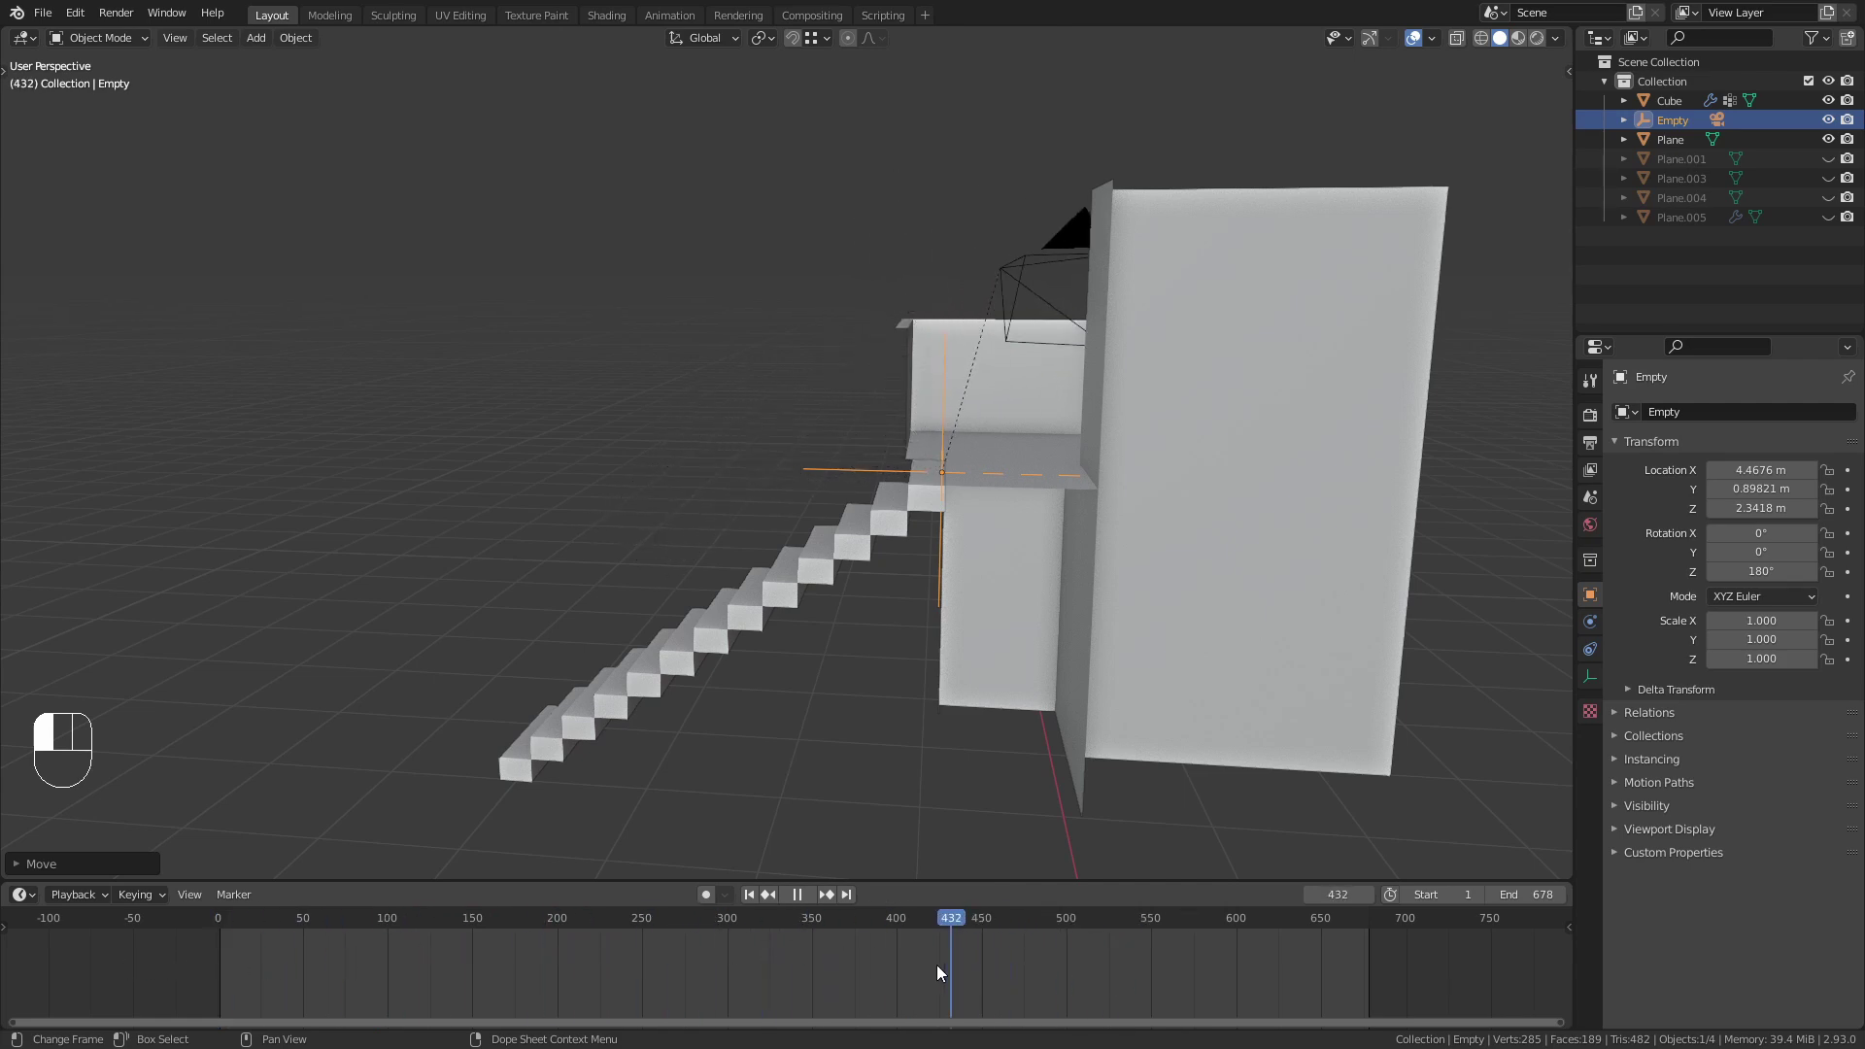
{"action": "key", "text": "space"}
{"action": "key", "text": "KP_0"}
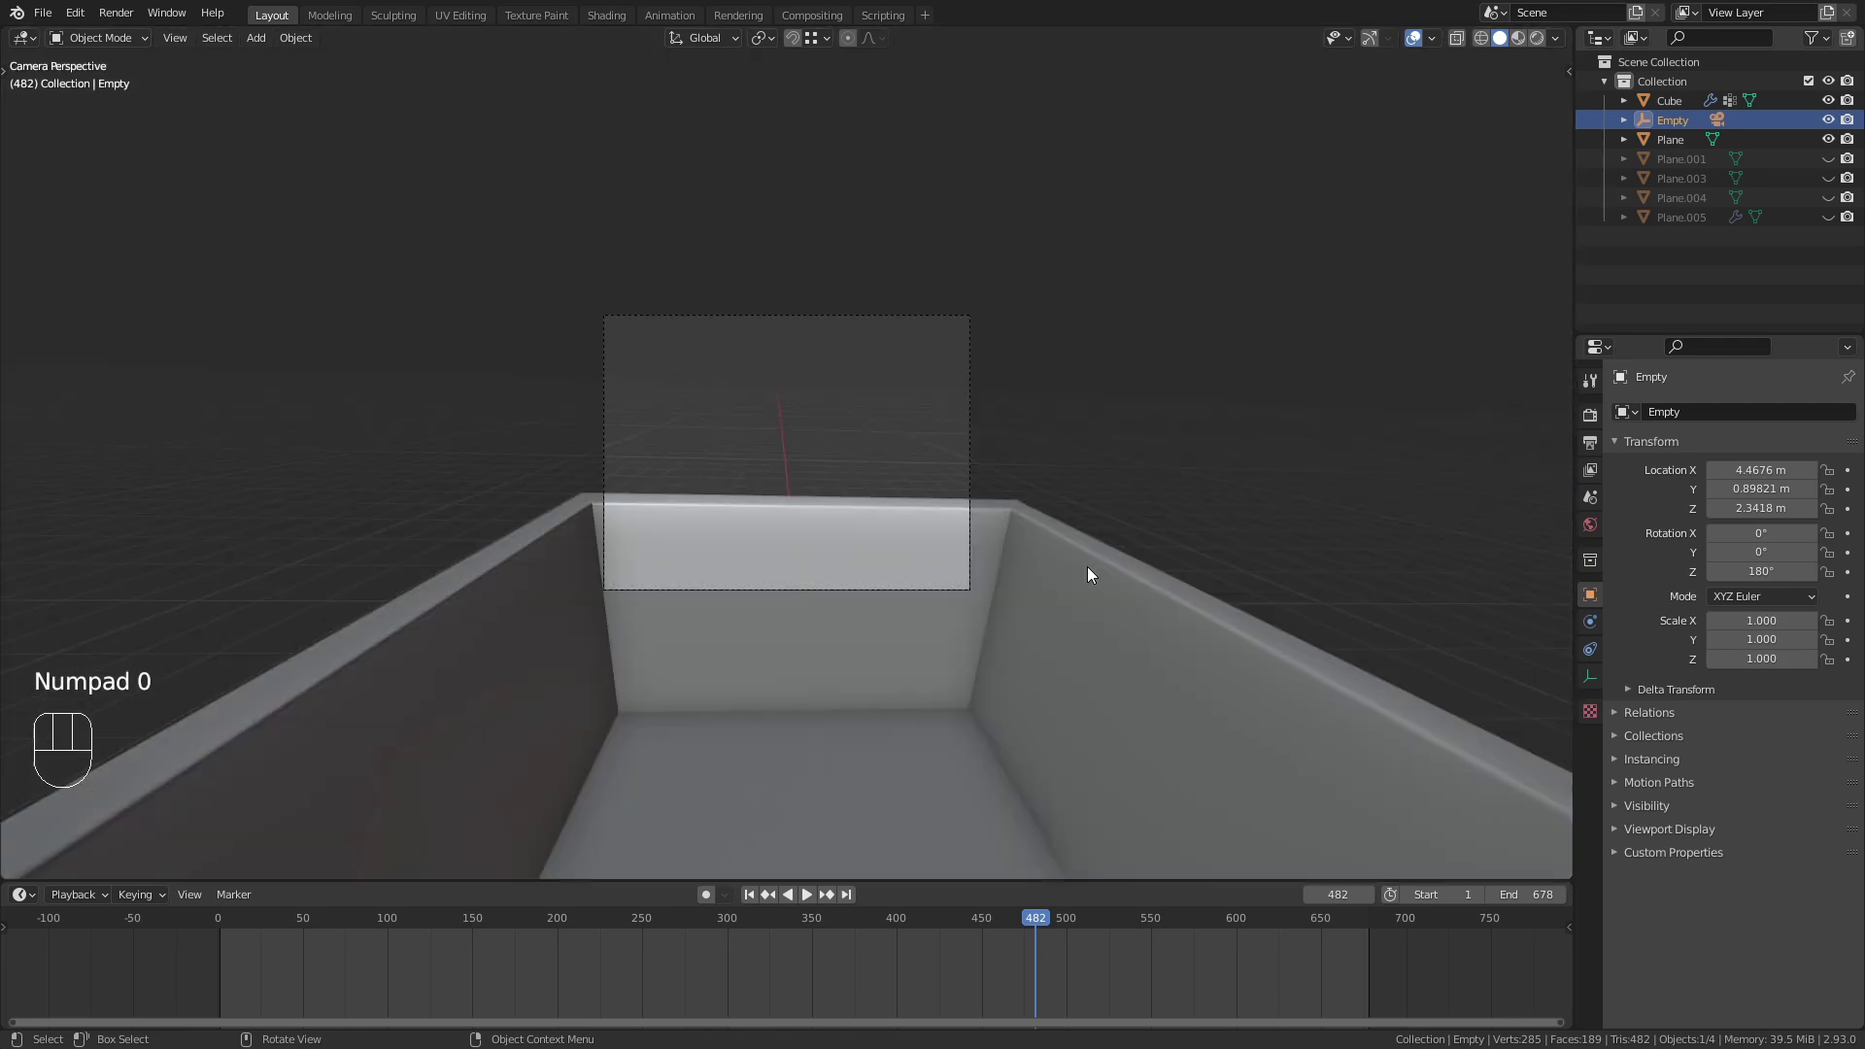
{"action": "left_click_drag", "start_coordinate": [1027, 924], "coordinate": [613, 870]}
{"action": "middle_click_drag", "start_coordinate": [614, 870], "coordinate": [851, 579]}
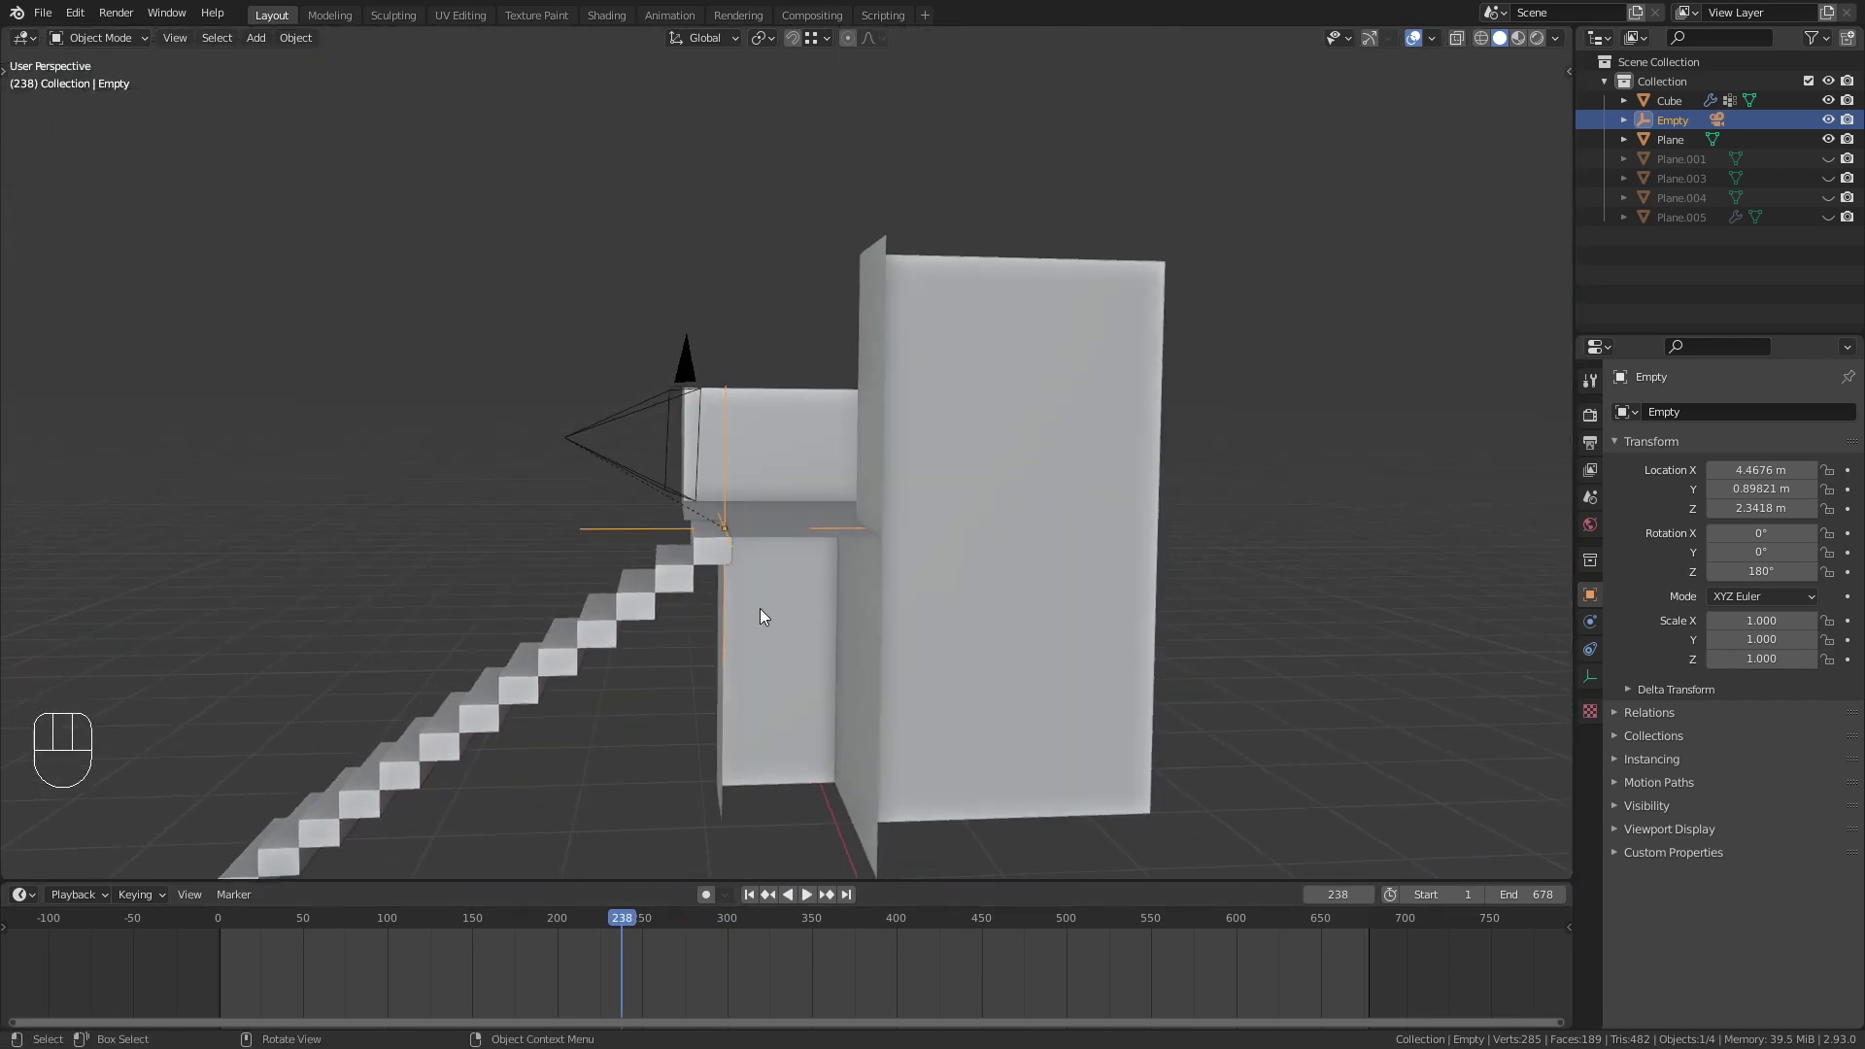
Select the staircase and the building together and scale them down to about 0.2.
{"action": "key", "text": "s"}
{"action": "right_click", "coordinate": [762, 569]}
{"action": "left_click", "coordinate": [764, 575]}
{"action": "left_click", "coordinate": [1000, 507], "text": "shift"}
{"action": "key", "text": "s"}
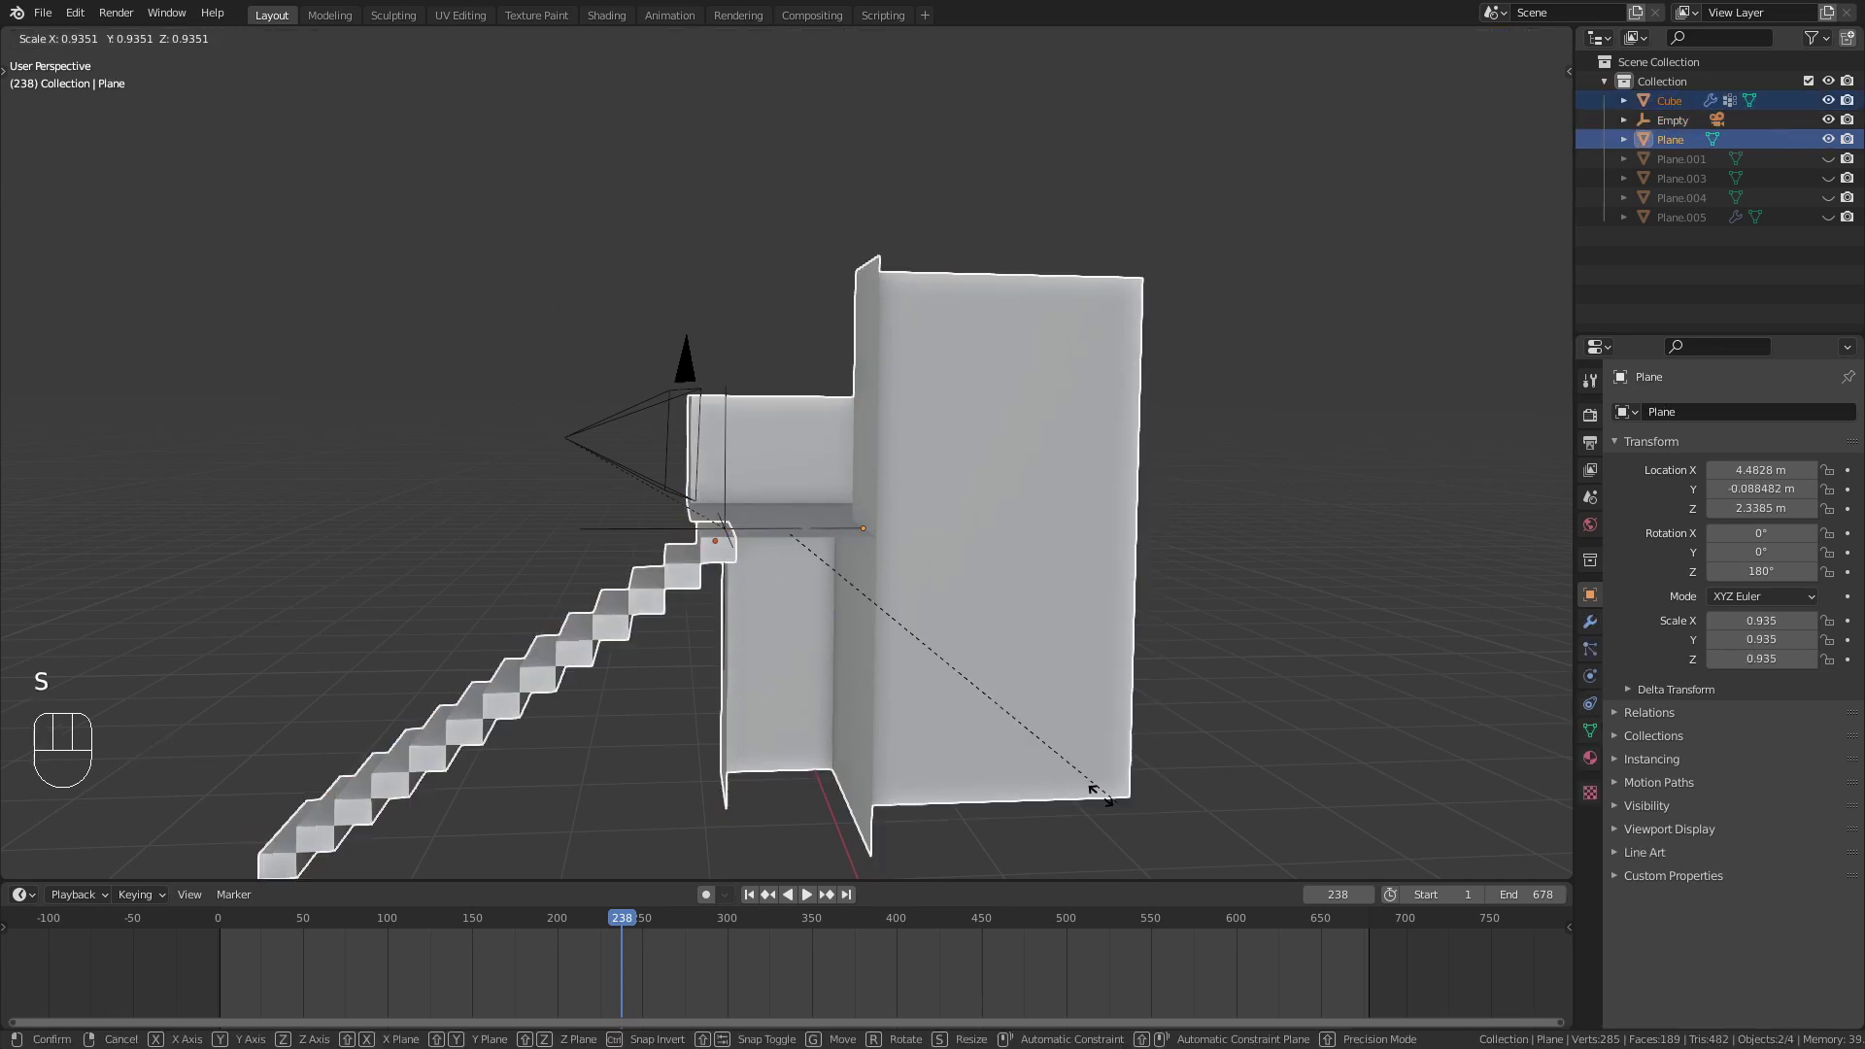
{"action": "left_click", "coordinate": [845, 613]}
{"action": "scroll", "coordinate": [785, 633], "scroll_direction": "up", "scroll_amount": 4}
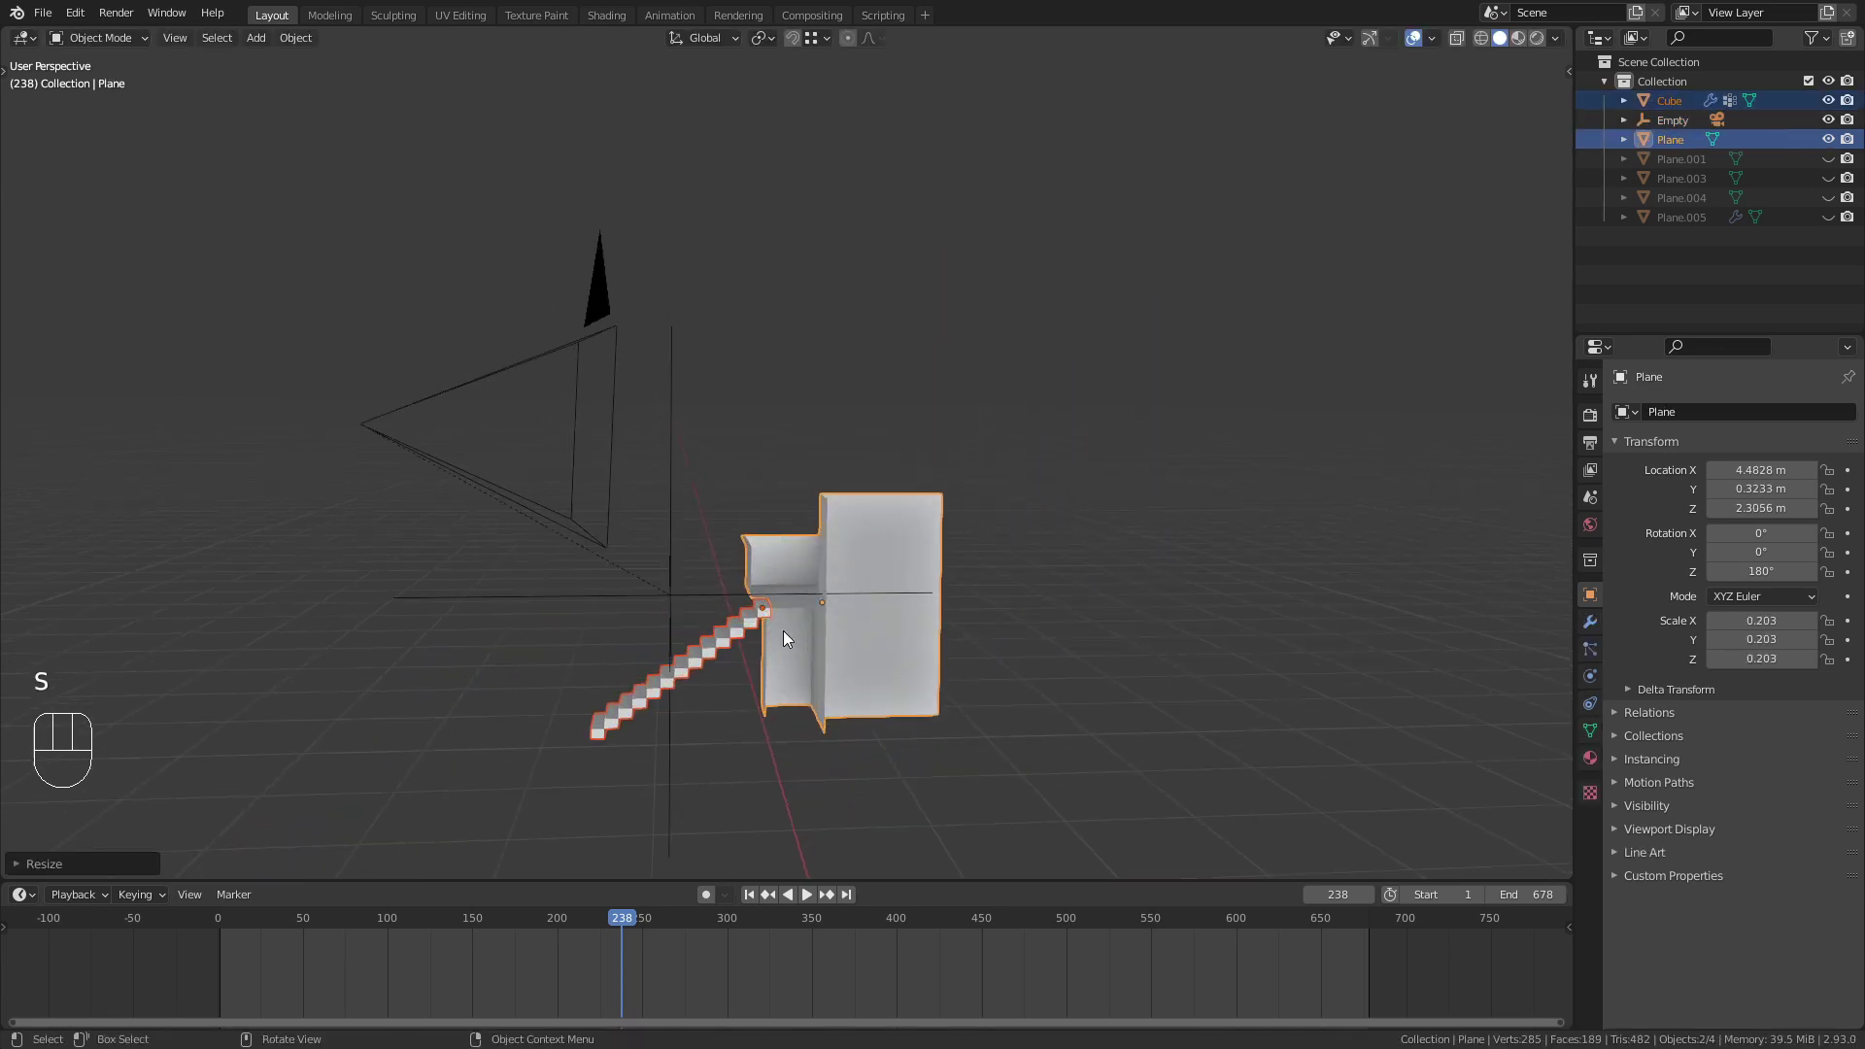
At frame 236, scale the empty down to about 0.269 so the camera fits the smaller staircase.
{"action": "middle_click_drag", "start_coordinate": [783, 632], "coordinate": [870, 515], "text": "shift"}
{"action": "middle_click_drag", "start_coordinate": [786, 632], "coordinate": [804, 740], "text": "shift"}
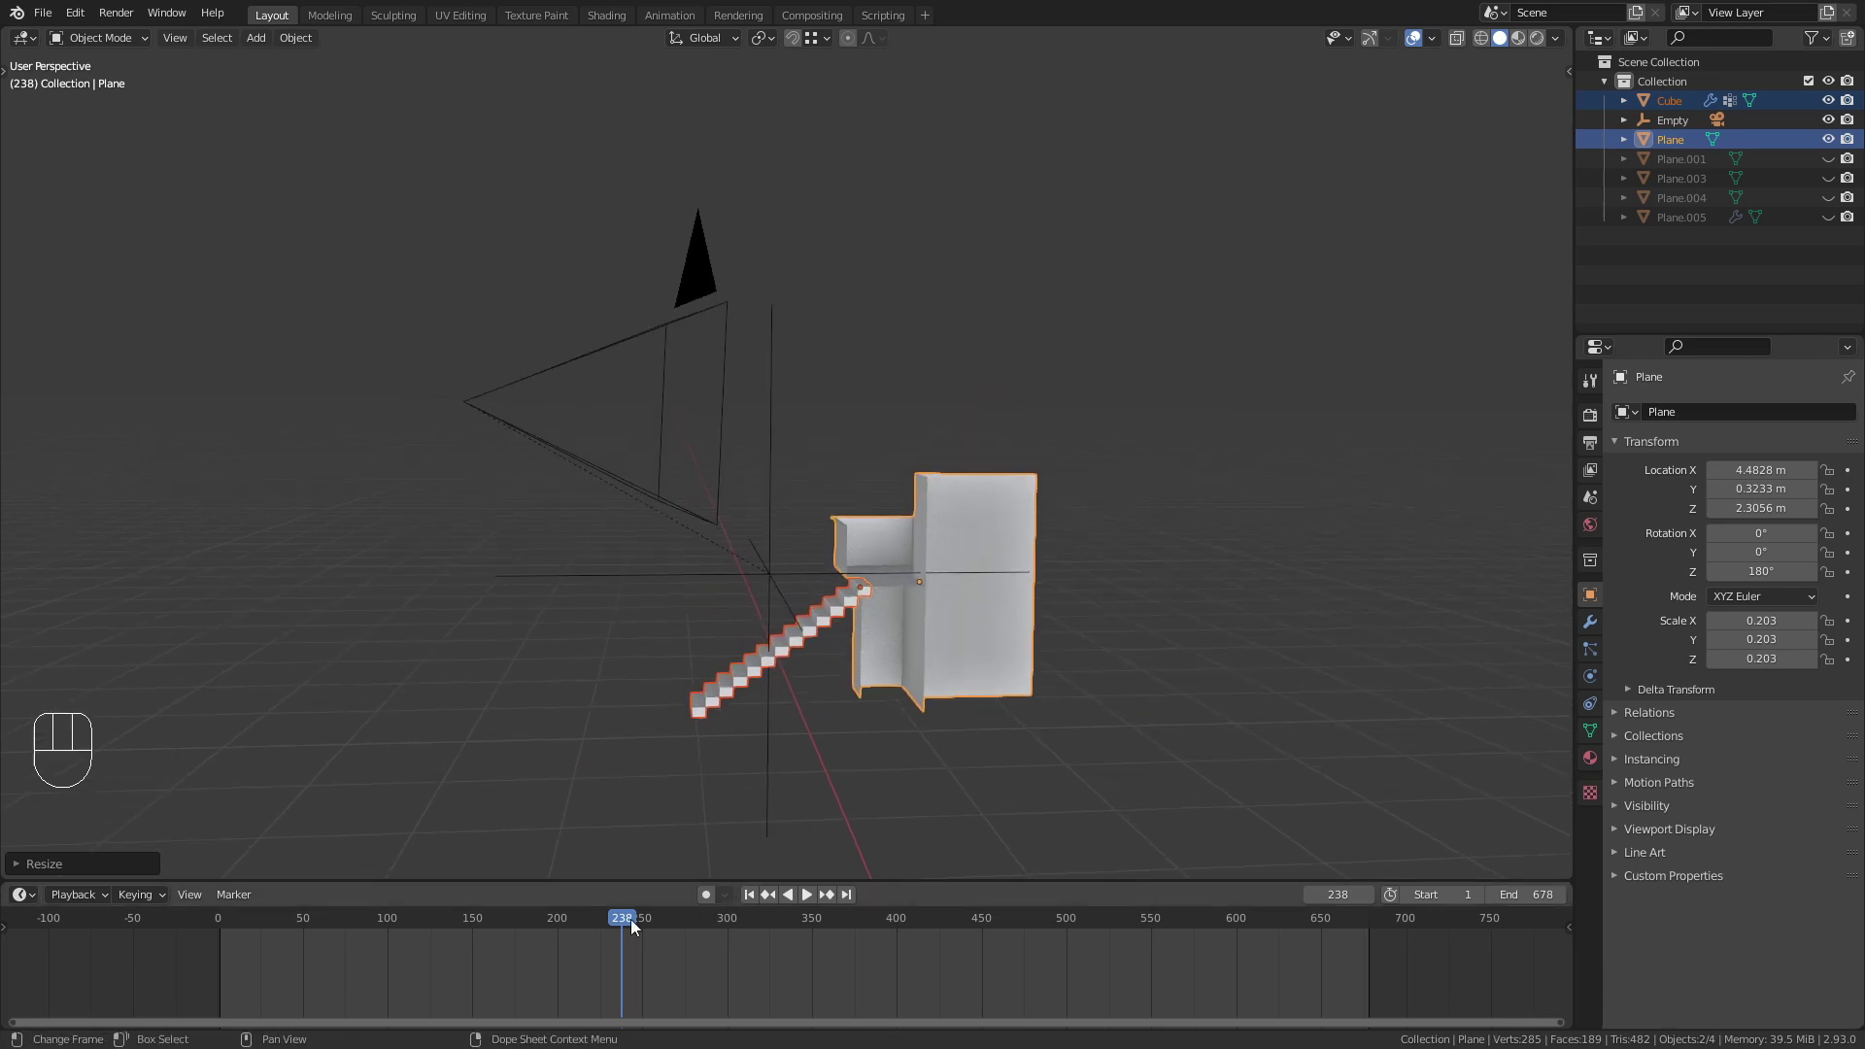
{"action": "mouse_move", "coordinate": [626, 919]}
{"action": "left_mouse_down"}
{"action": "mouse_move", "coordinate": [303, 909]}
{"action": "mouse_move", "coordinate": [1163, 940]}
{"action": "mouse_move", "coordinate": [618, 917]}
{"action": "left_mouse_up"}
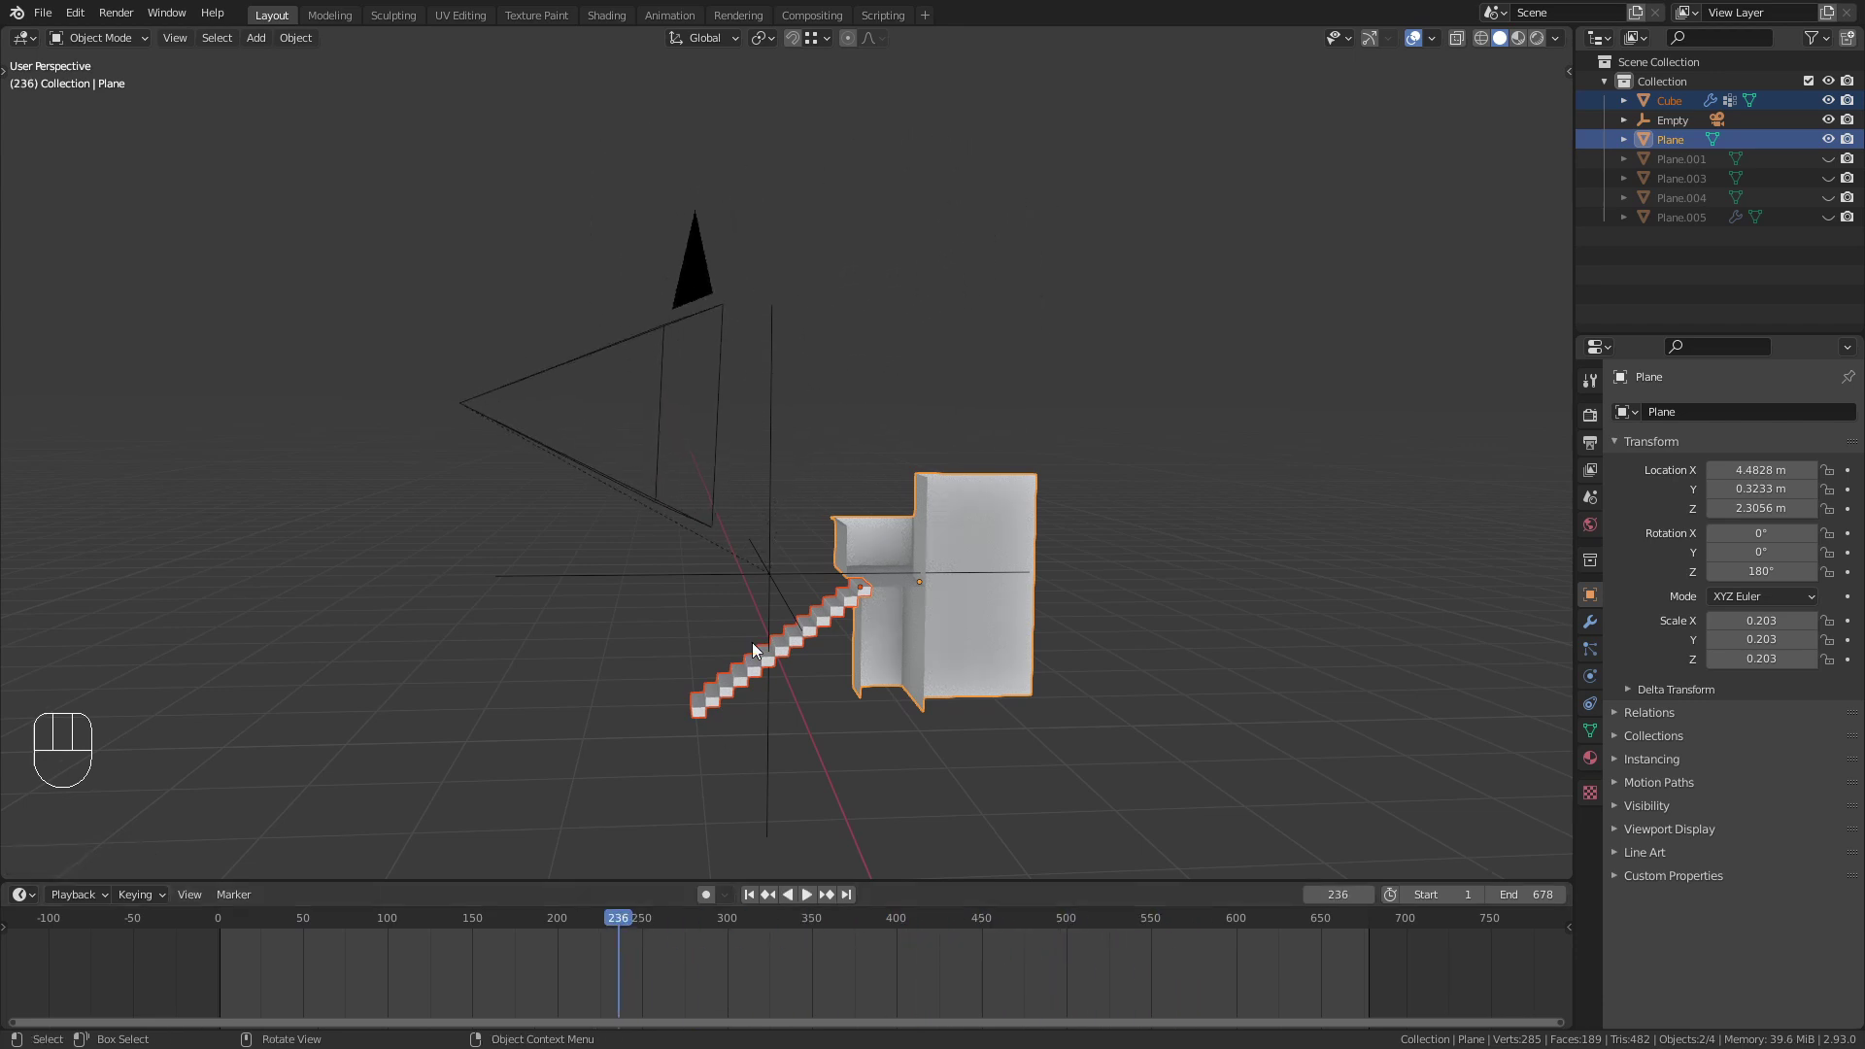
{"action": "left_click", "coordinate": [765, 579]}
{"action": "key", "text": "s"}
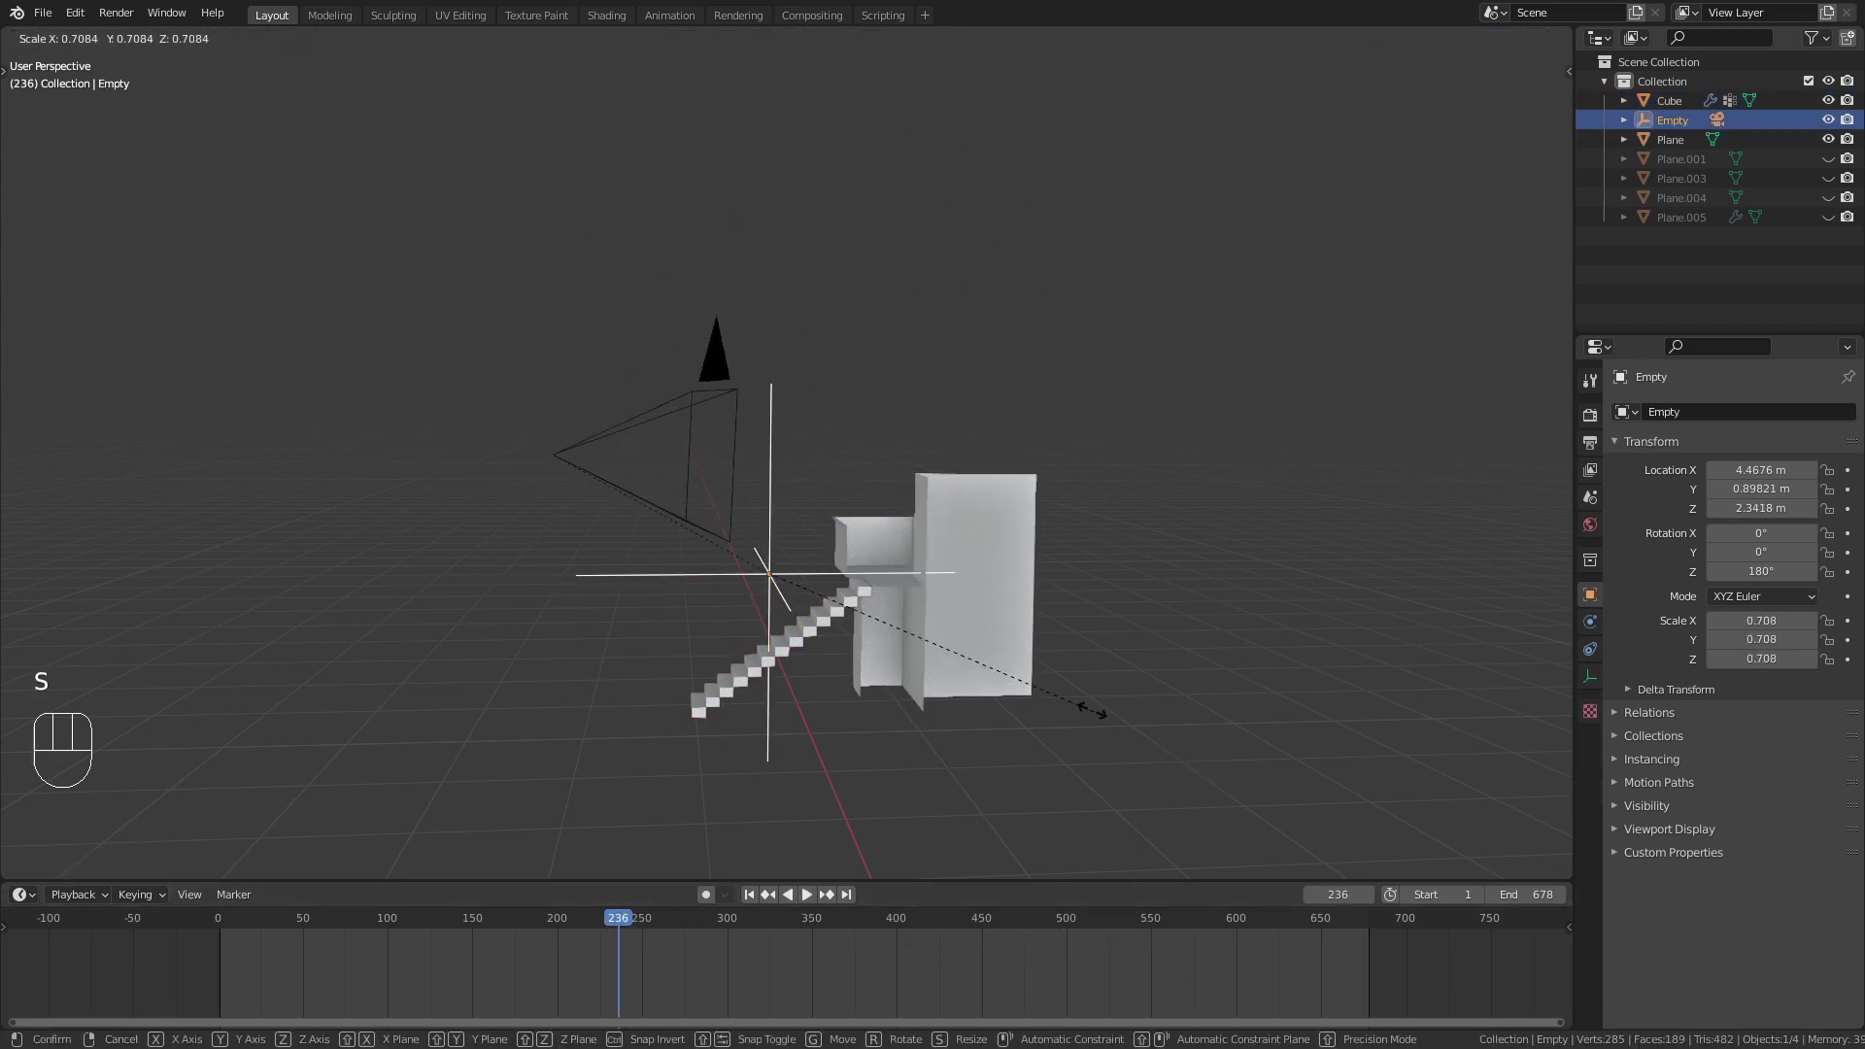
{"action": "left_click", "coordinate": [891, 631]}
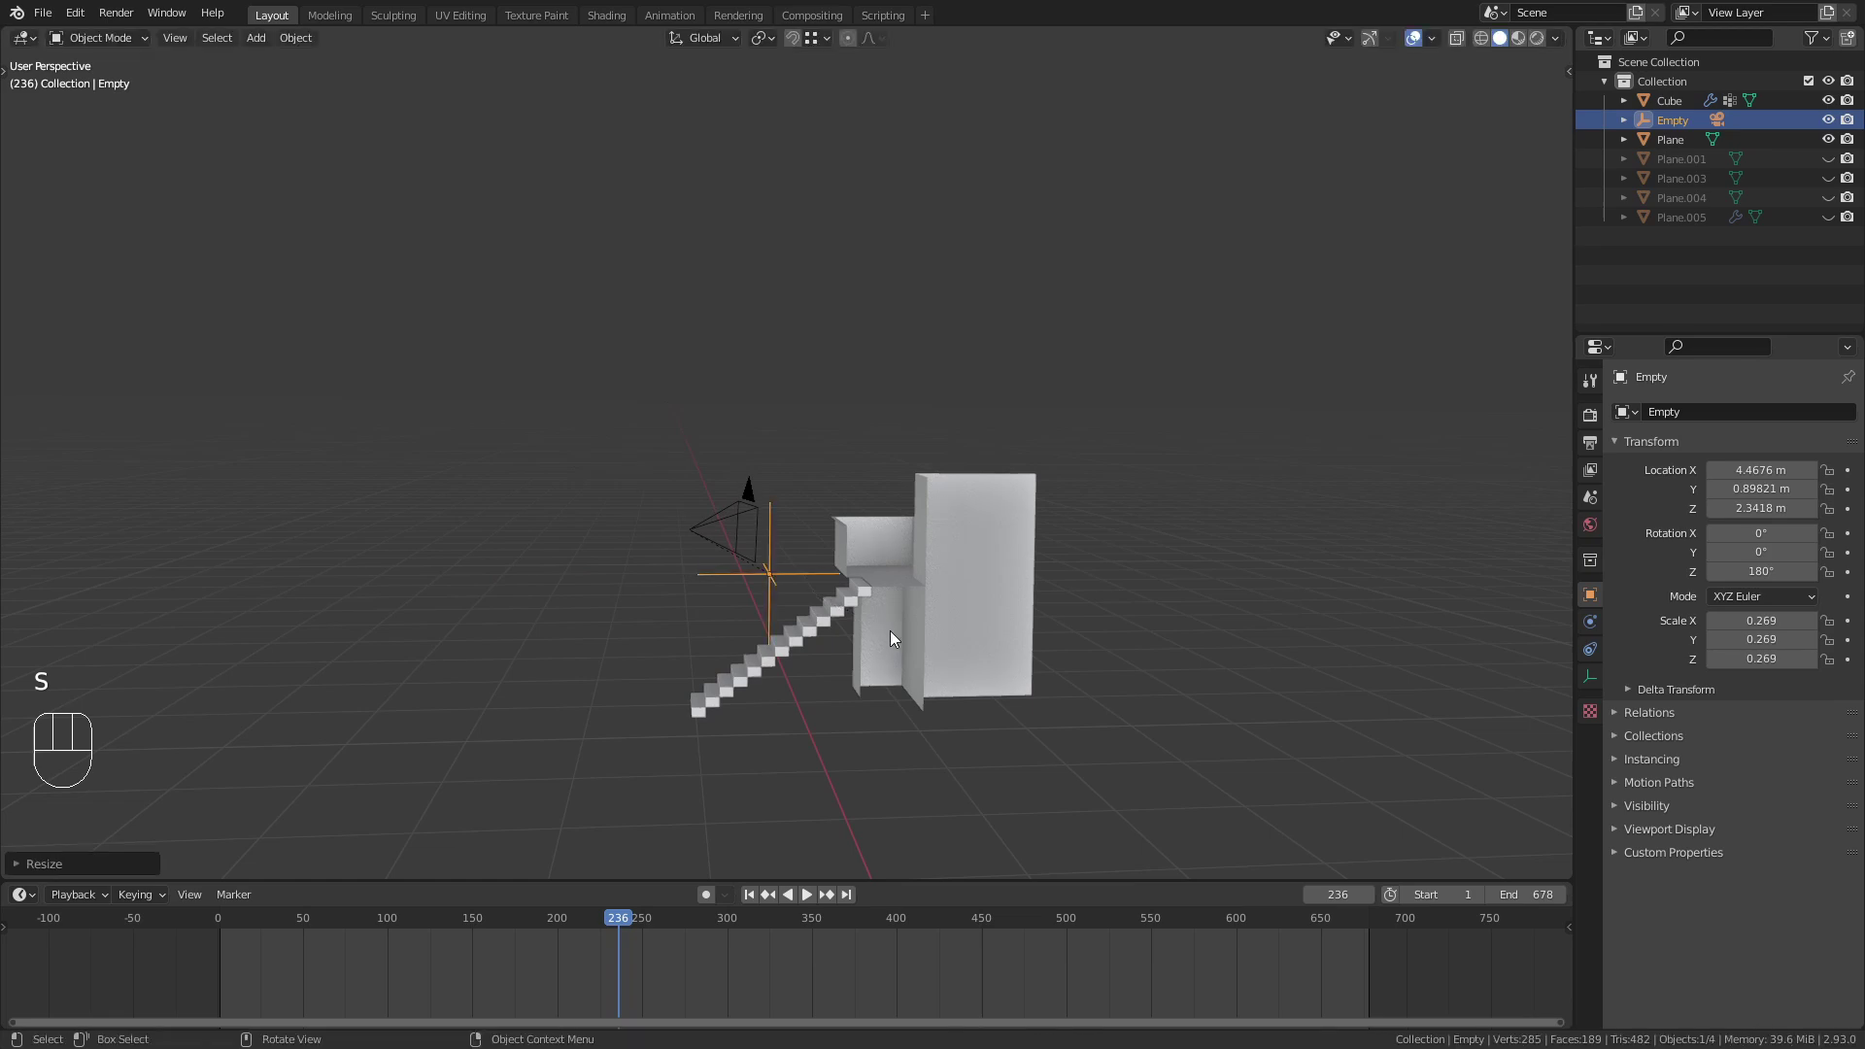
From the top view, move the empty to the upper end of the stairs at about X 4.48 m, Y 0.52 m.
{"action": "middle_click_drag", "start_coordinate": [876, 638], "coordinate": [867, 394]}
{"action": "key", "text": "KP_7"}
{"action": "scroll", "coordinate": [818, 621], "scroll_direction": "up", "scroll_amount": 3}
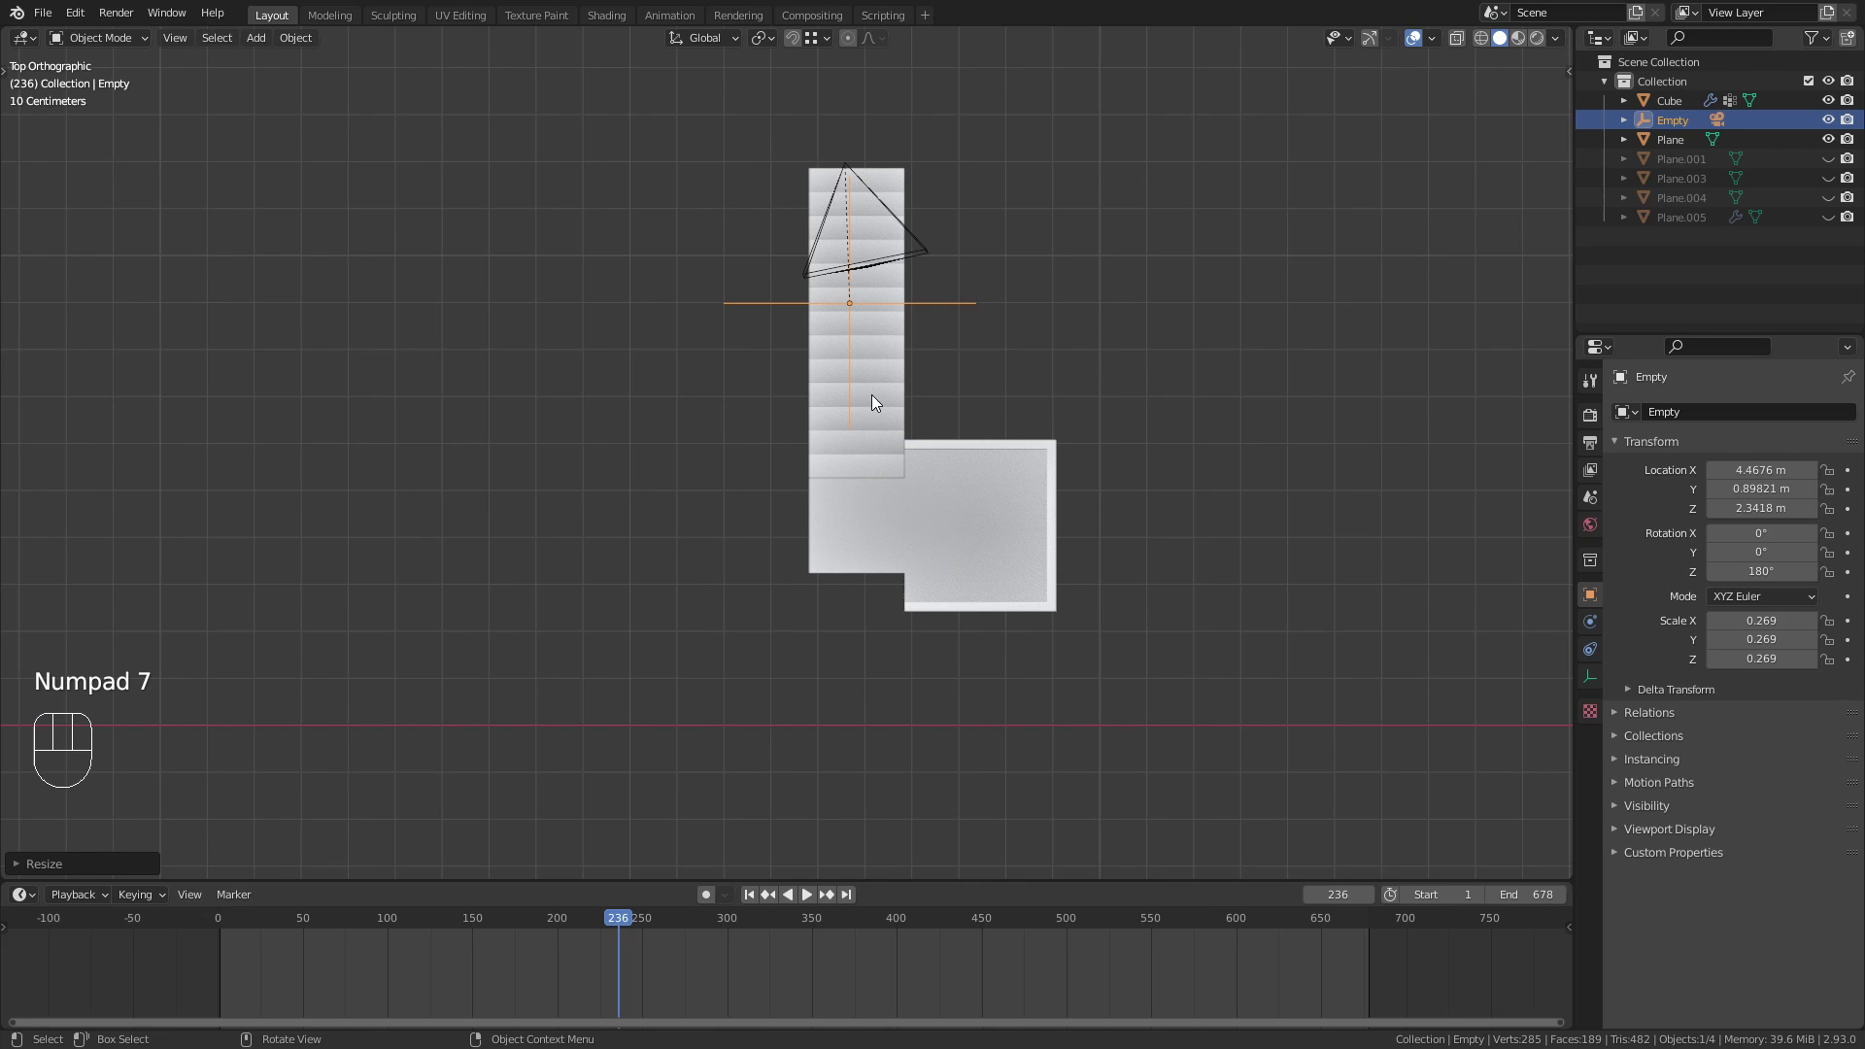
{"action": "key", "text": "g"}
{"action": "left_click", "coordinate": [873, 573]}
Lower the empty along the global Z axis to about 2.31 m, level with the top of the stairs.
{"action": "middle_click_drag", "start_coordinate": [873, 573], "coordinate": [979, 509]}
{"action": "scroll", "coordinate": [1001, 375], "scroll_direction": "up", "scroll_amount": 3}
{"action": "key", "text": "g"}
{"action": "key", "text": "z"}
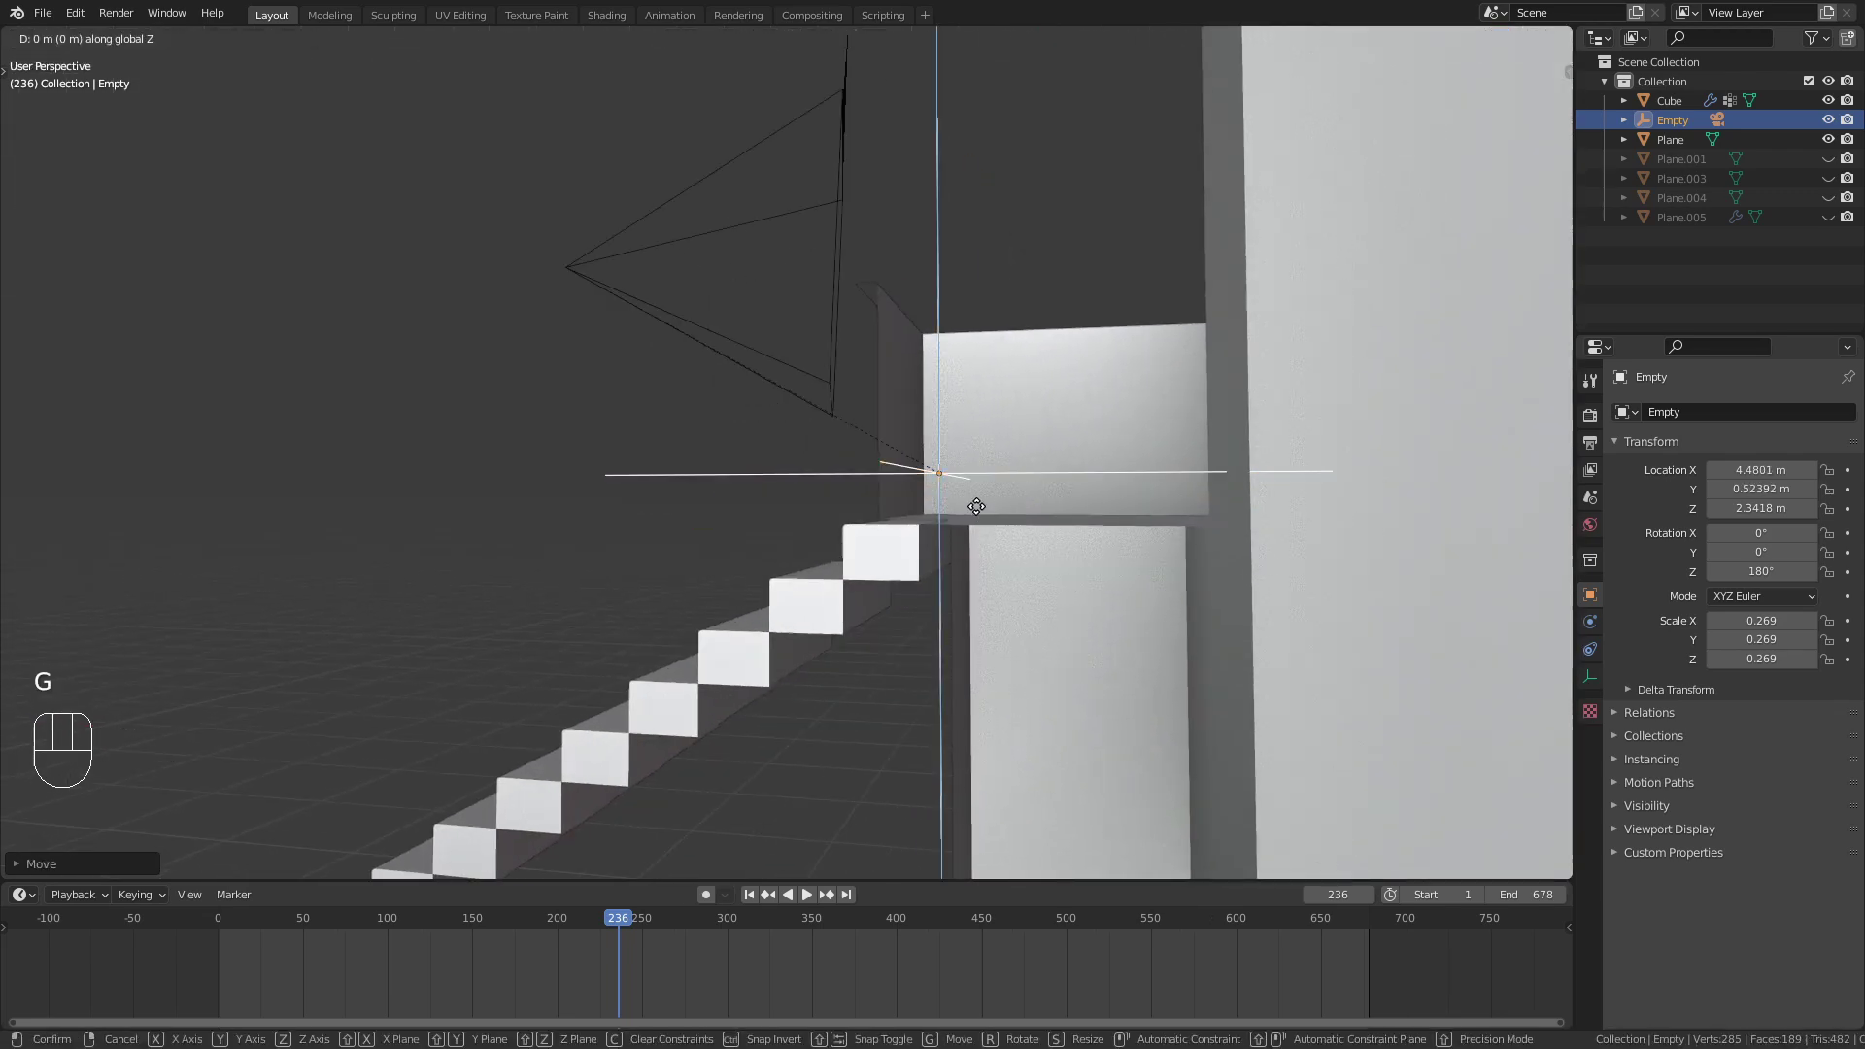
{"action": "left_click", "coordinate": [953, 497]}
{"action": "scroll", "coordinate": [954, 497], "scroll_direction": "down", "scroll_amount": 4}
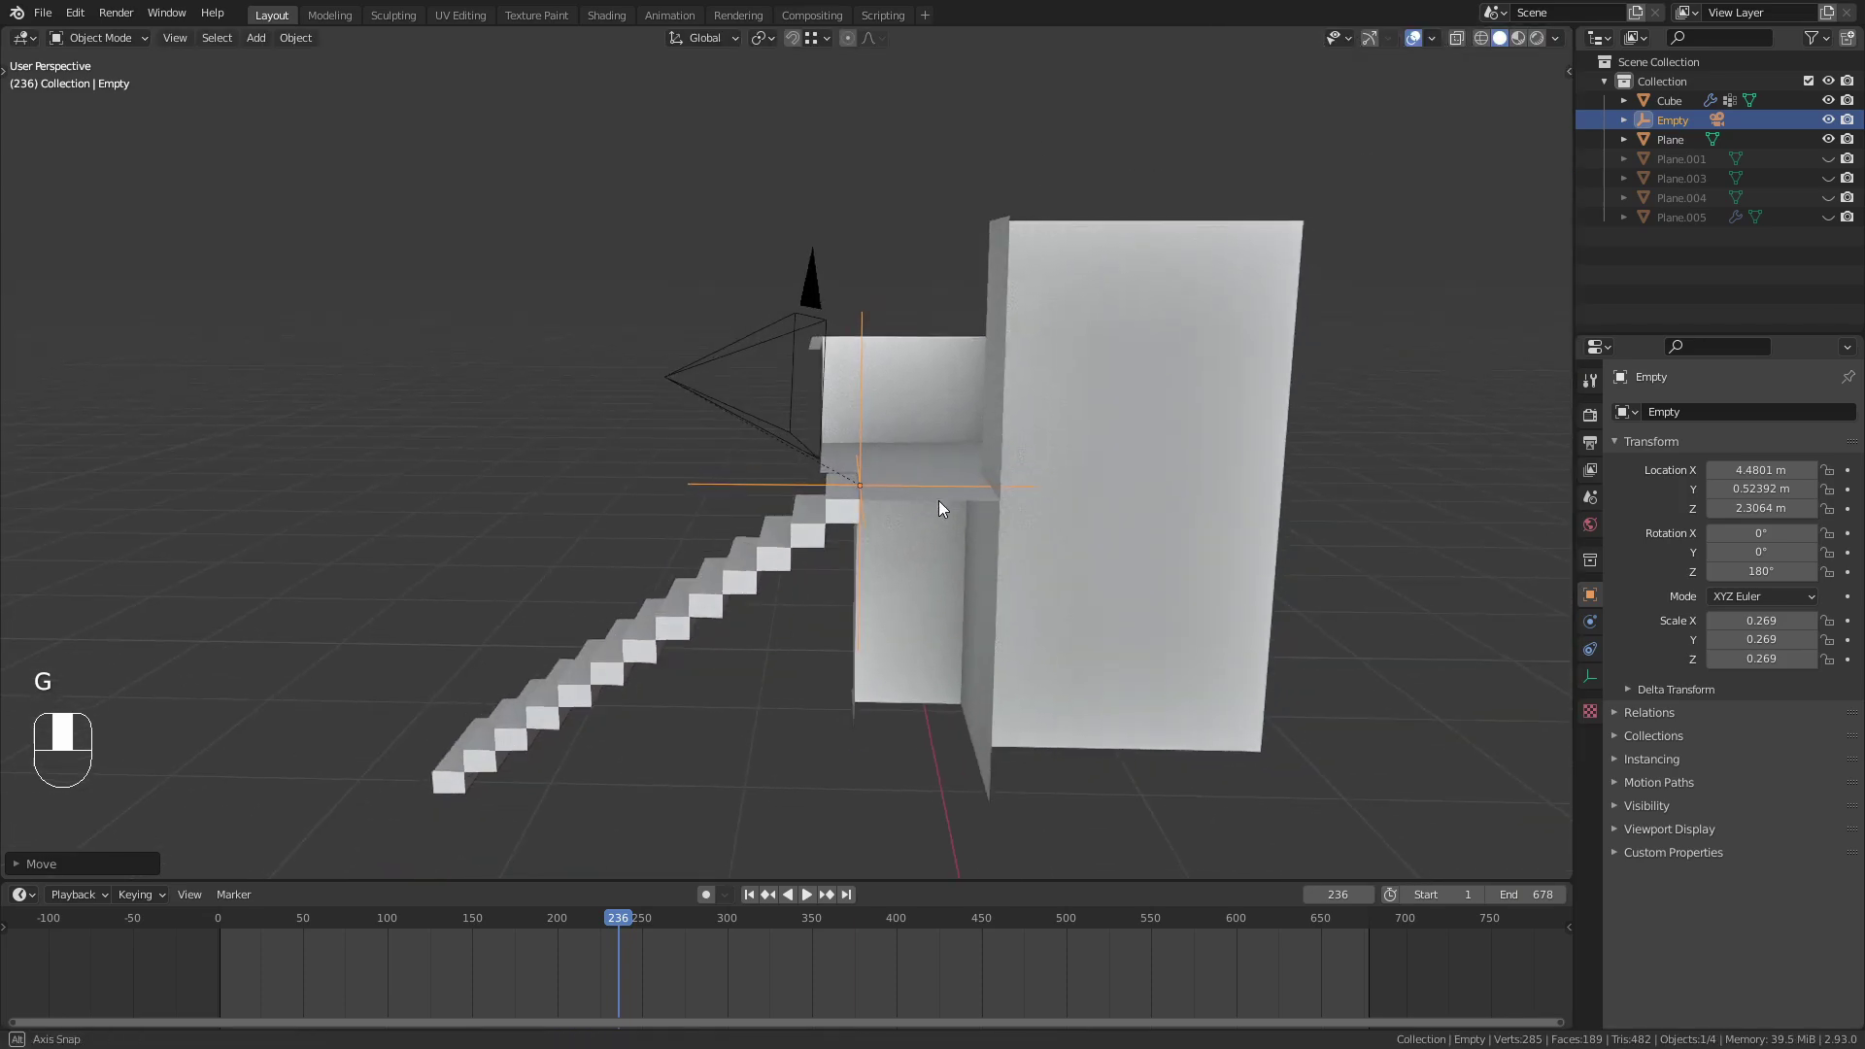
Scrub to frame 565 and scale the empty down to about 0.232 to tighten the camera's path over the landing.
{"action": "middle_click_drag", "start_coordinate": [939, 499], "coordinate": [705, 853]}
{"action": "left_click_drag", "start_coordinate": [597, 936], "coordinate": [1177, 884]}
{"action": "key", "text": "space"}
{"action": "middle_click_drag", "start_coordinate": [809, 313], "coordinate": [1029, 320]}
{"action": "key", "text": "s"}
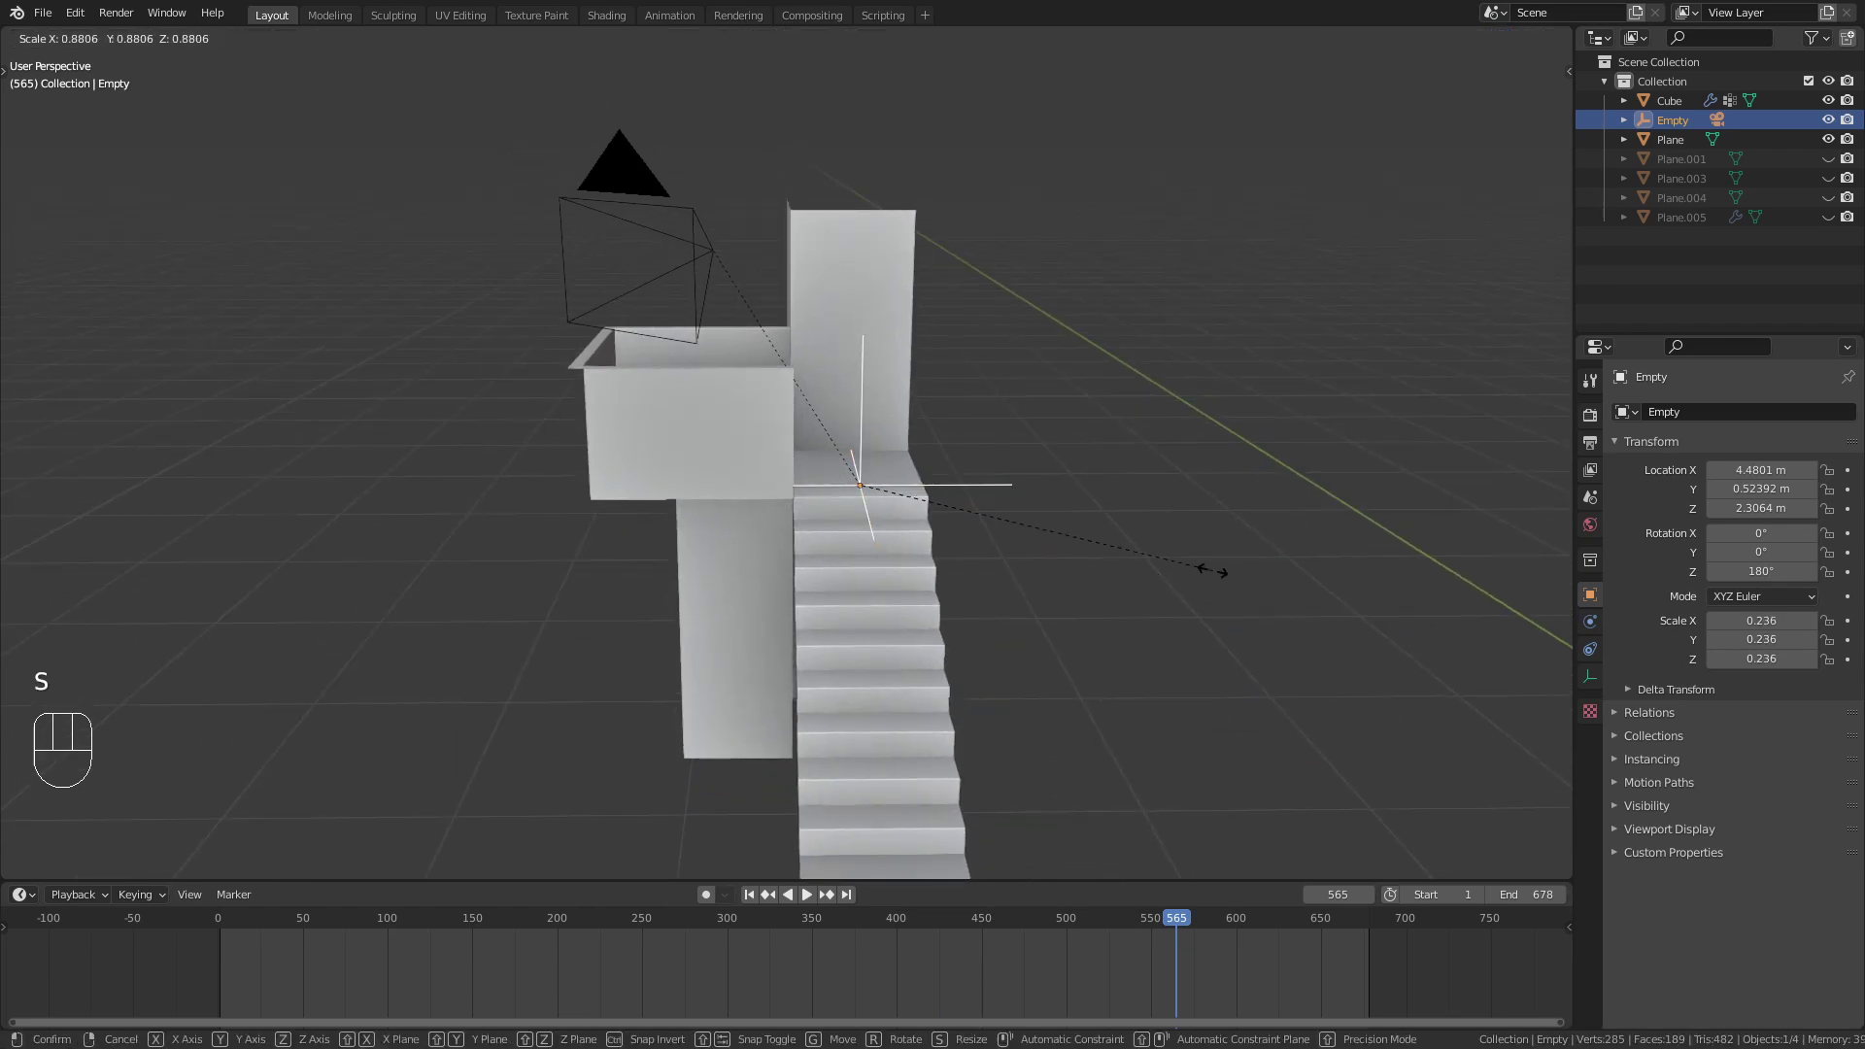
{"action": "left_click", "coordinate": [1204, 569]}
Look through the camera at frame 358, set the viewport's Clip Start to 0.01 m, and preview the animation around frame 349.
{"action": "left_click_drag", "start_coordinate": [1162, 958], "coordinate": [824, 911]}
{"action": "key", "text": "KP_0"}
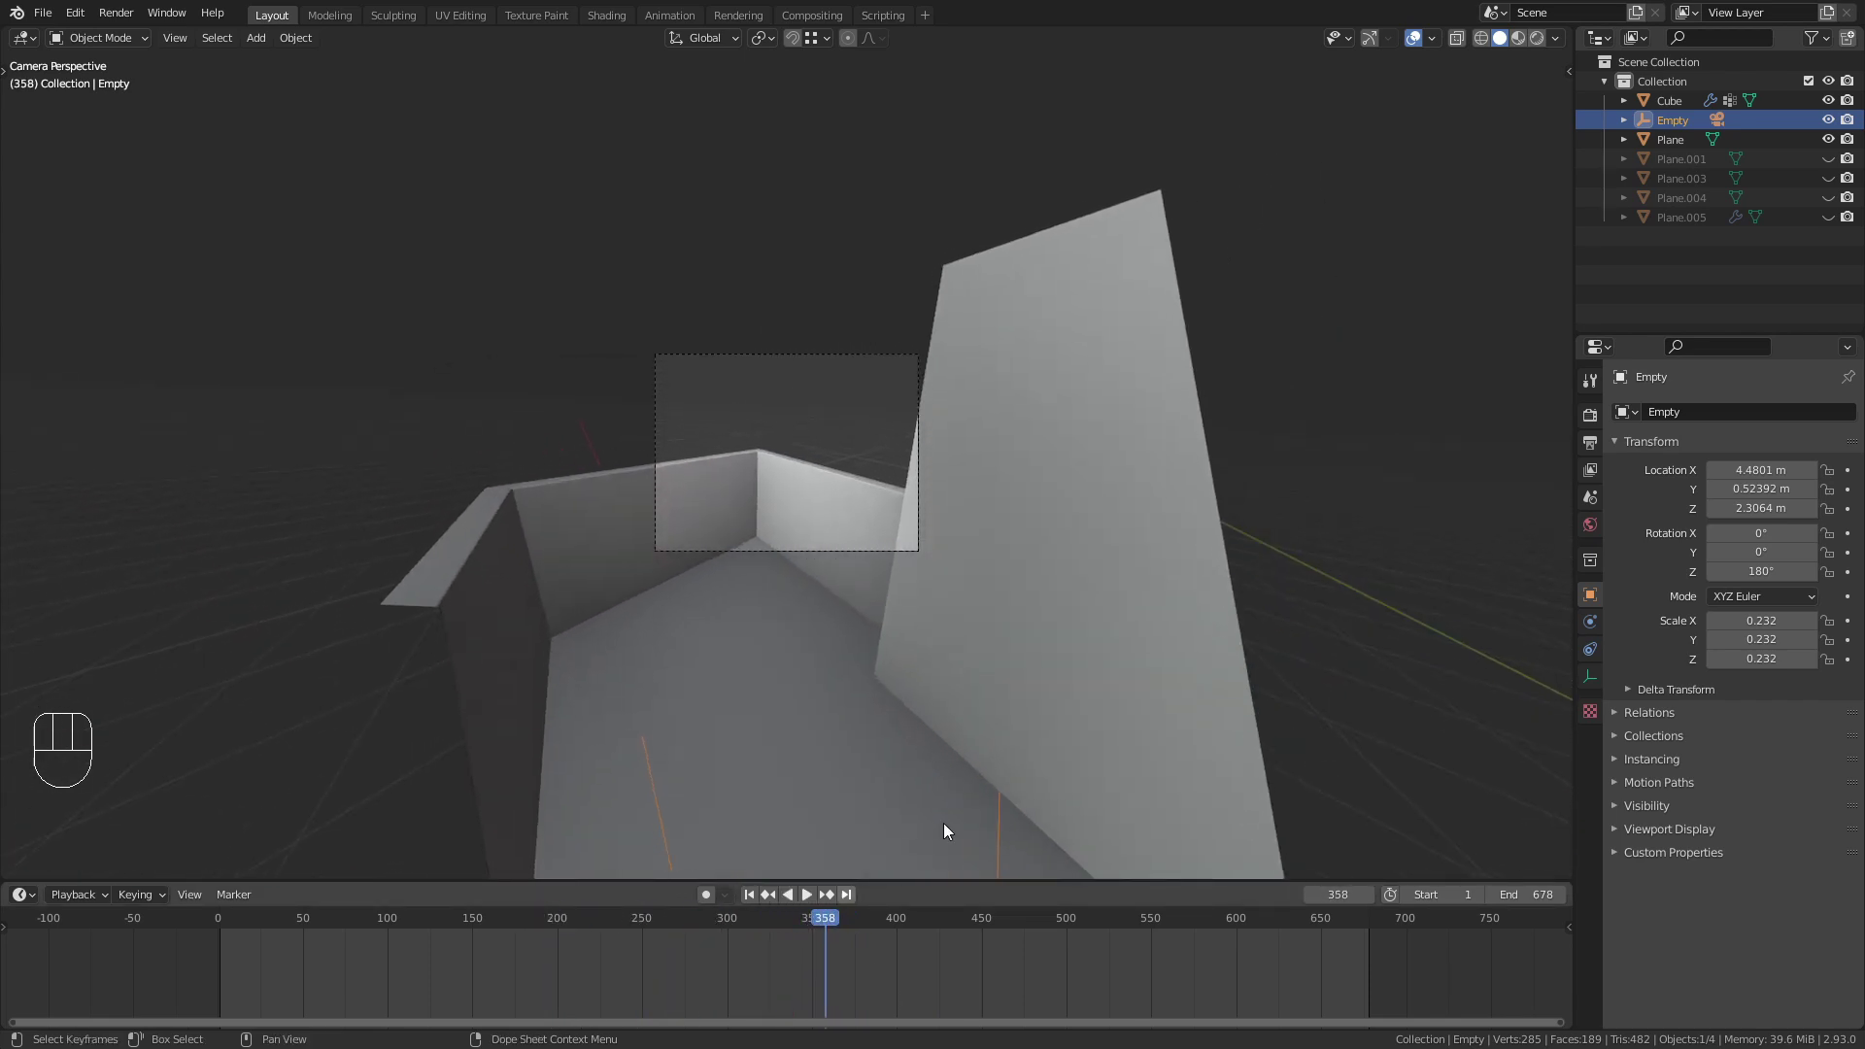
{"action": "key", "text": "n"}
{"action": "left_click", "coordinate": [1560, 153]}
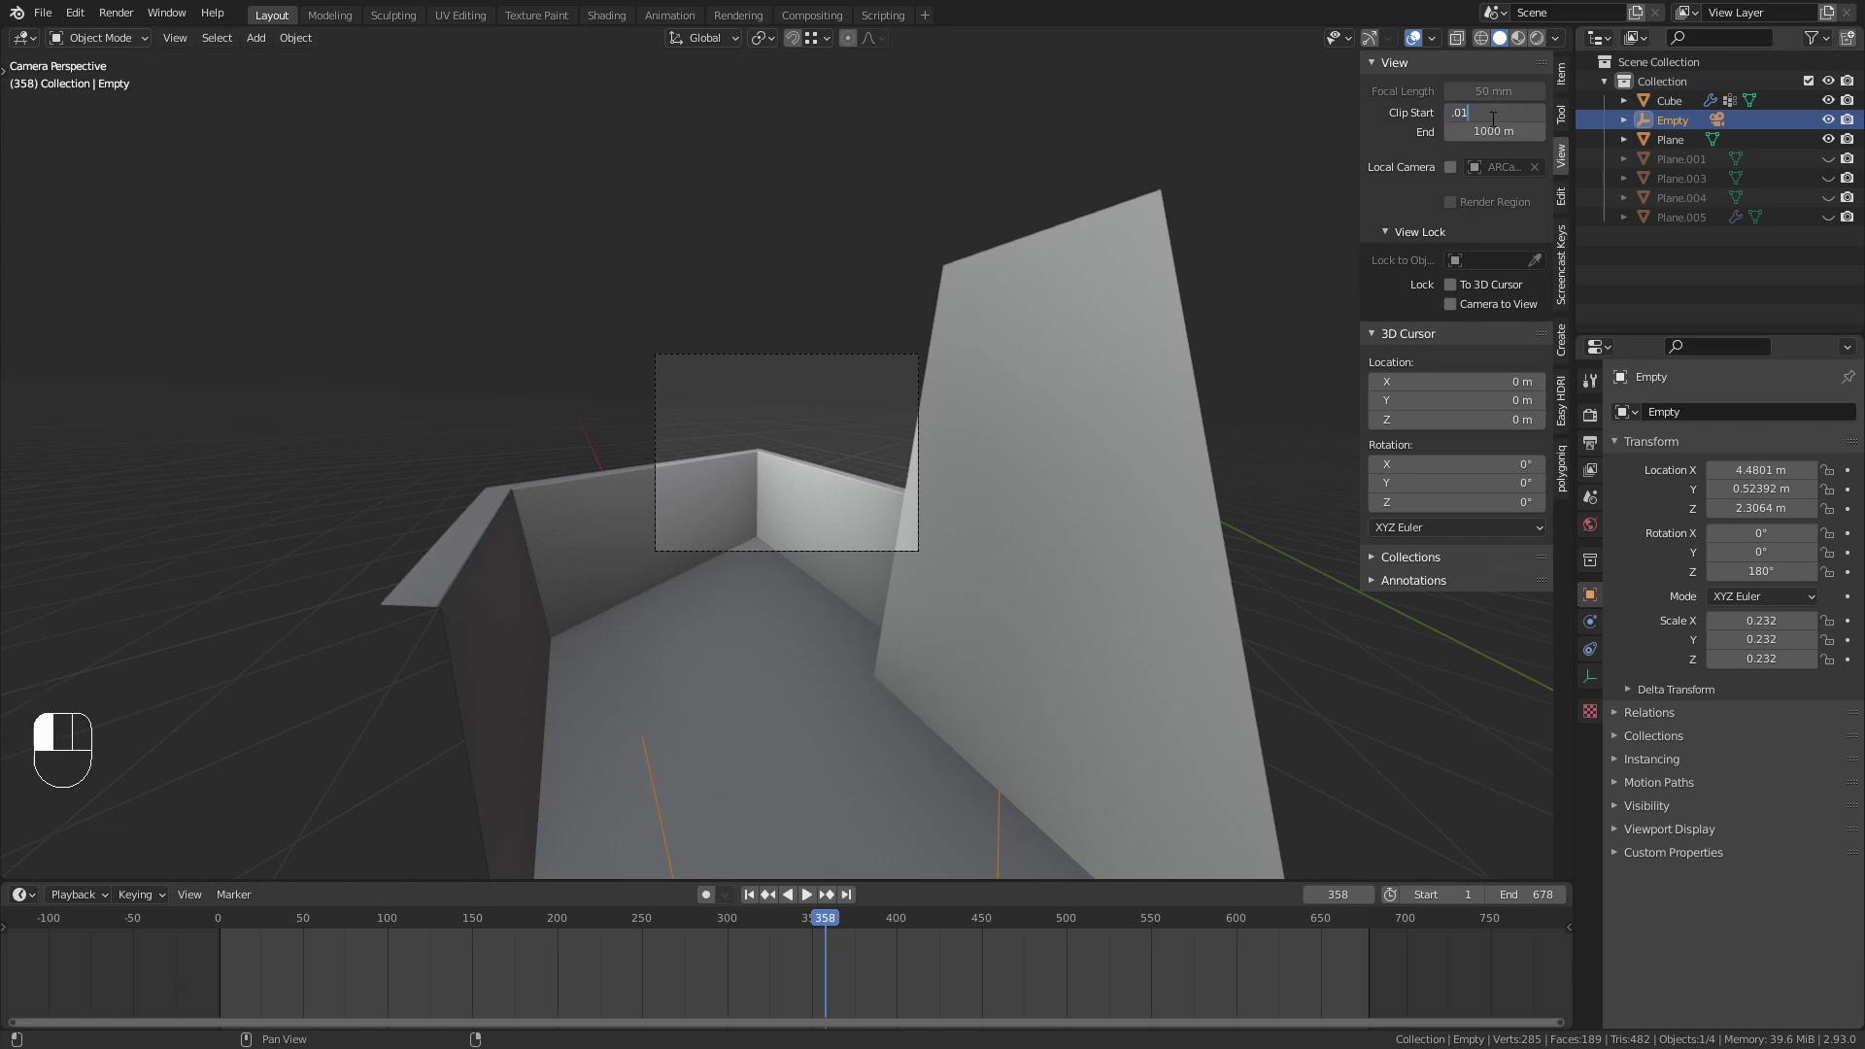
{"action": "key", "text": "n"}
{"action": "mouse_move", "coordinate": [824, 913]}
{"action": "left_mouse_down"}
{"action": "mouse_move", "coordinate": [470, 913]}
{"action": "mouse_move", "coordinate": [807, 894]}
{"action": "left_mouse_up"}
{"action": "left_click", "coordinate": [800, 895]}
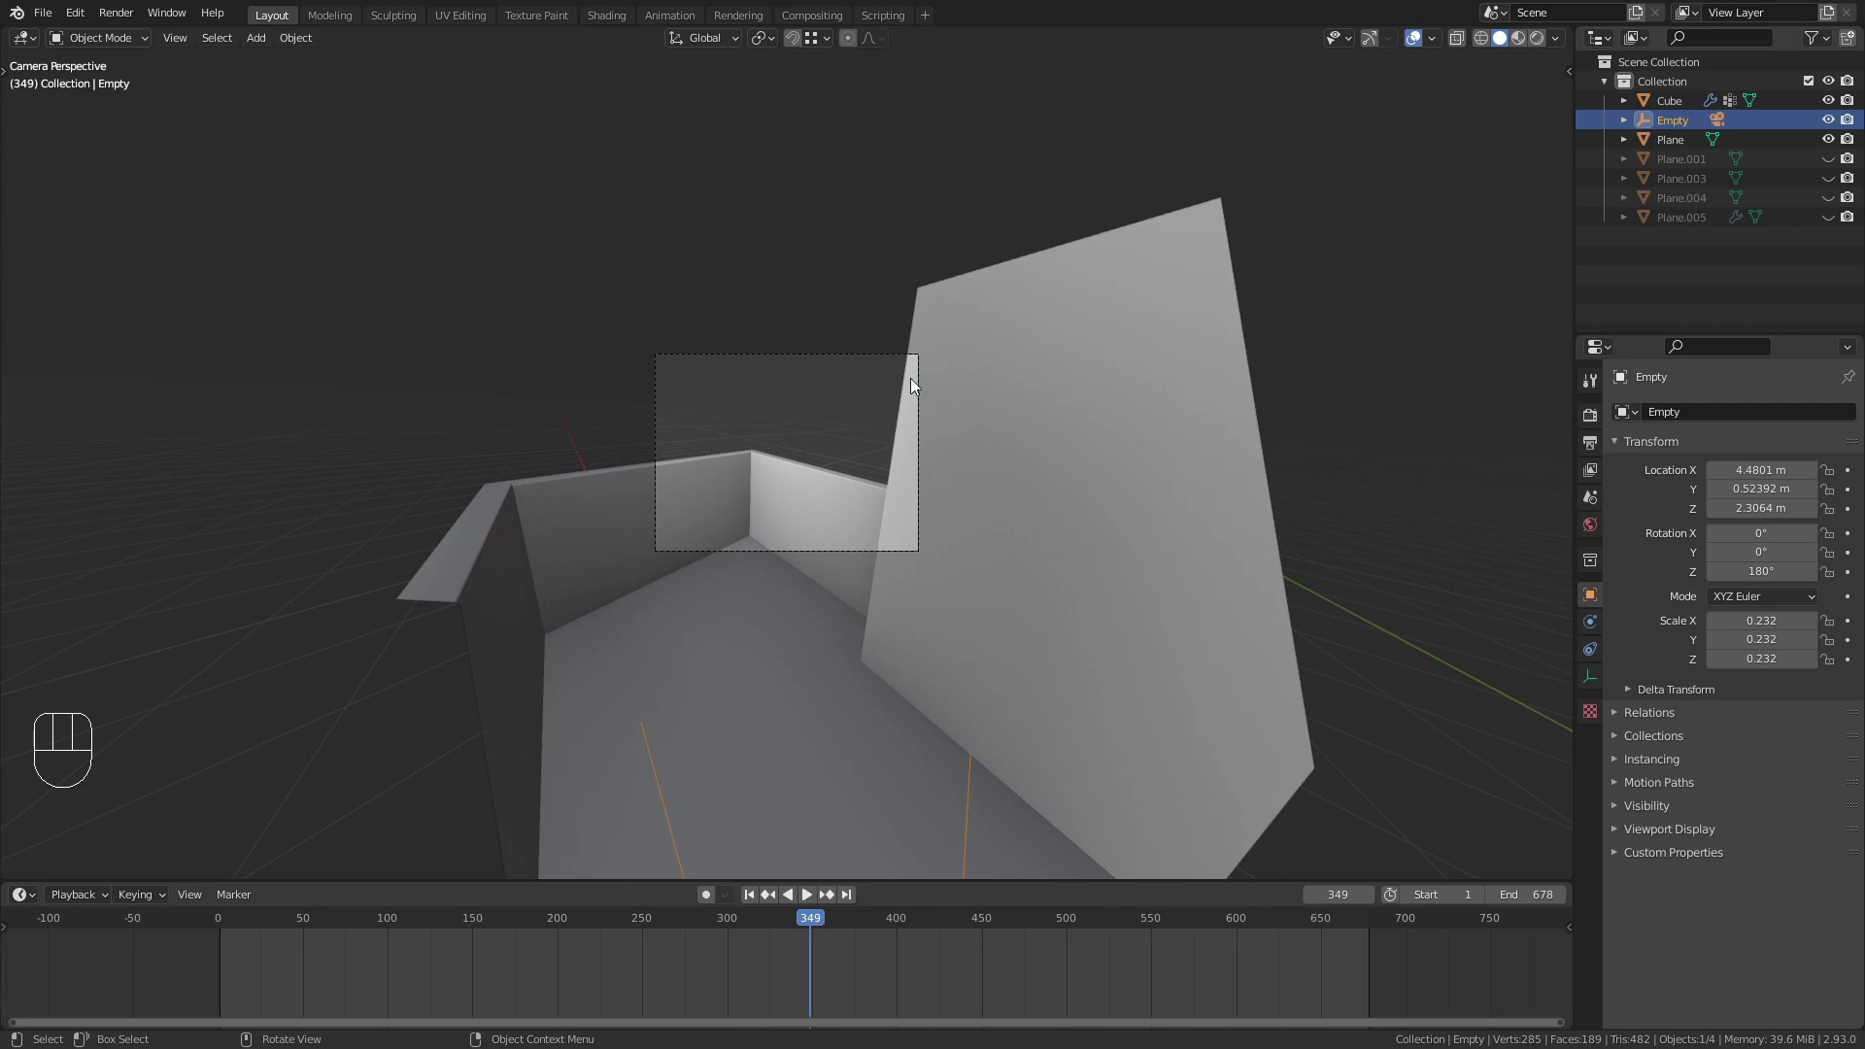
Select the ARCamera and set its lens Clip Start to 0.01 m.
{"action": "left_click", "coordinate": [829, 350]}
{"action": "middle_click_drag", "start_coordinate": [845, 354], "coordinate": [995, 467]}
{"action": "scroll", "coordinate": [981, 479], "scroll_direction": "down", "scroll_amount": 6}
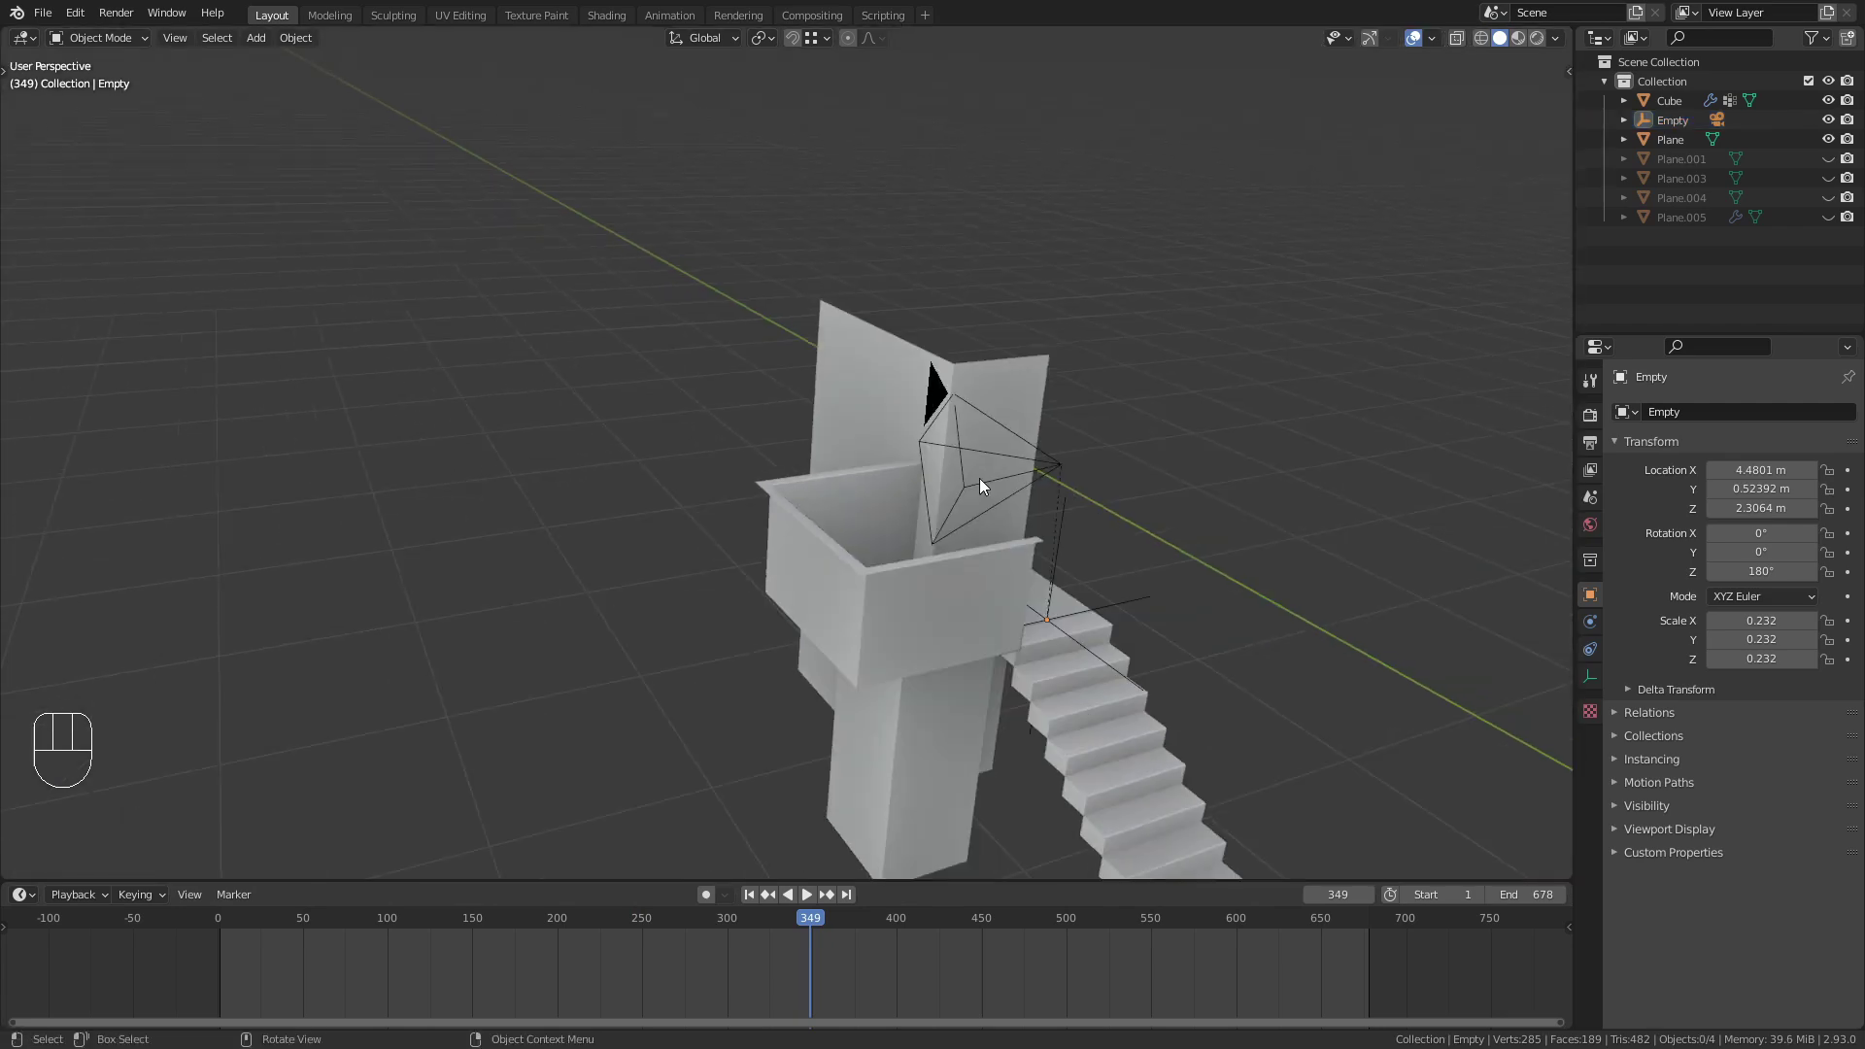
{"action": "left_click", "coordinate": [1008, 450]}
{"action": "left_click", "coordinate": [1589, 676]}
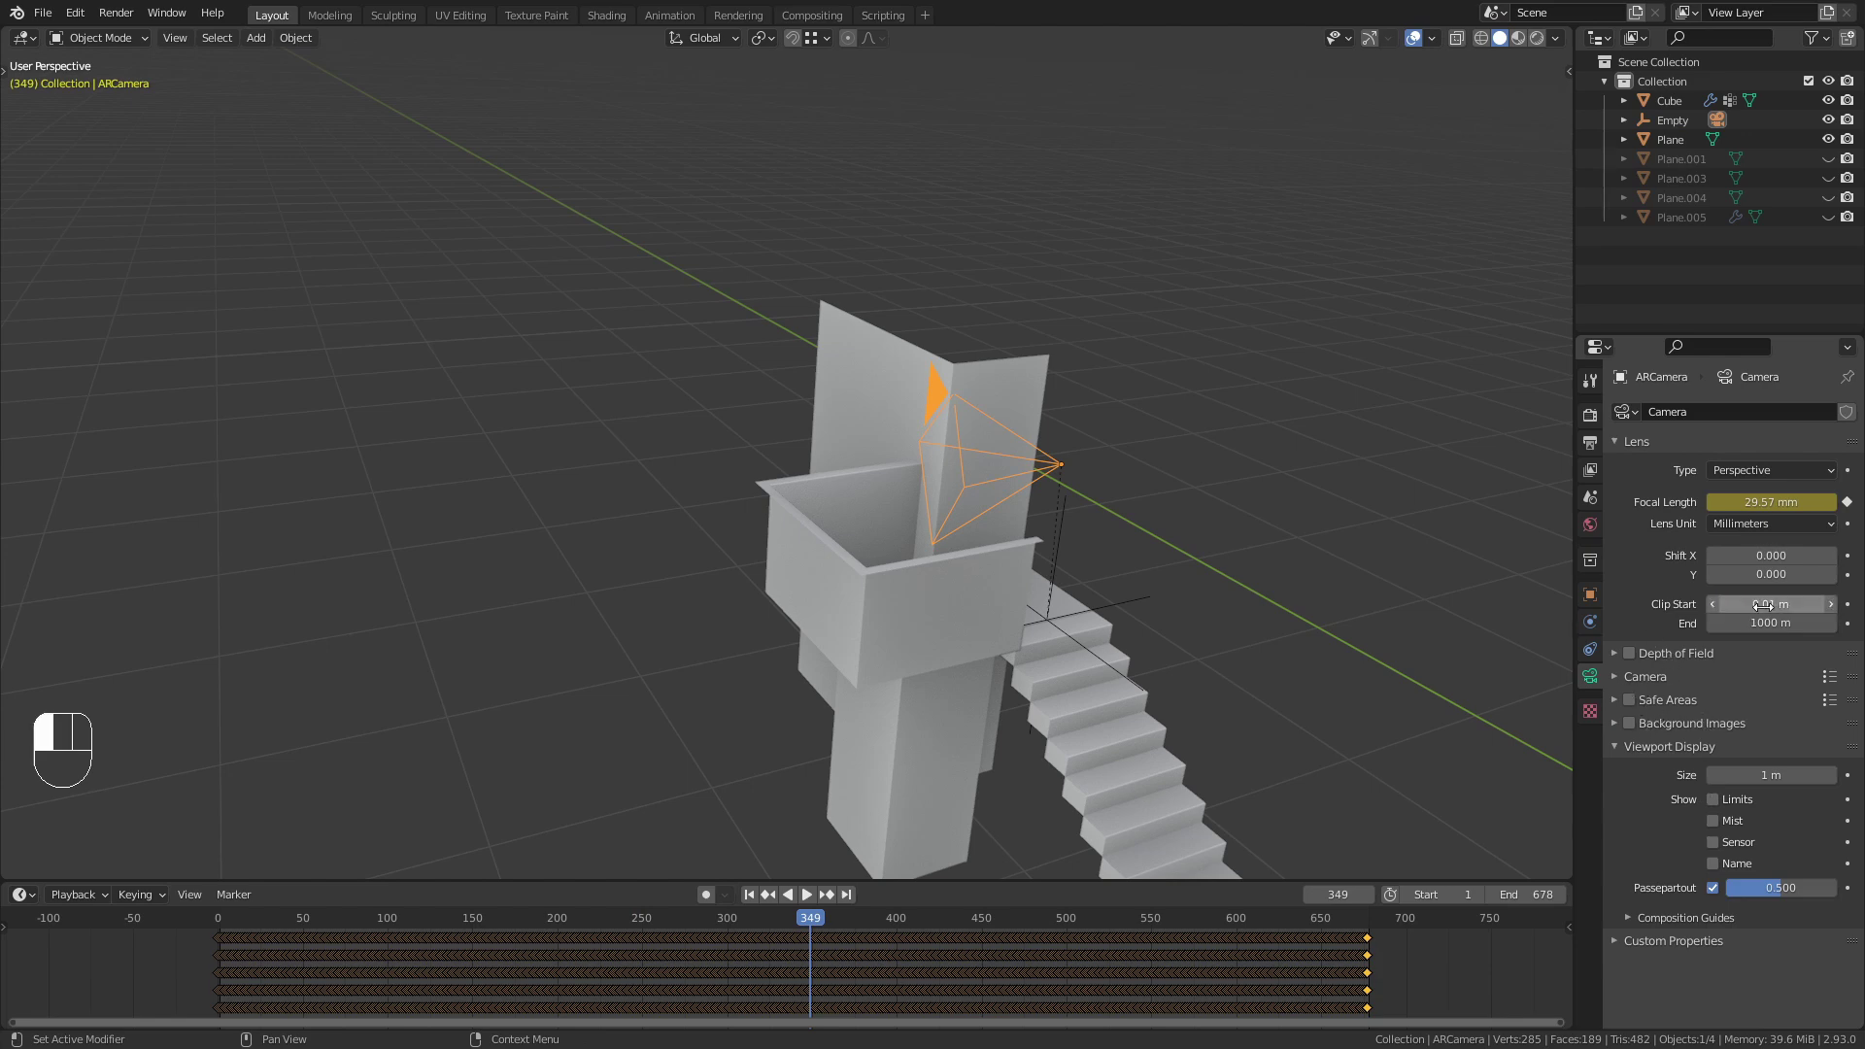
Look through the camera and scrub from frame 349 through the rest of the animation to check the result.
{"action": "middle_click_drag", "start_coordinate": [1006, 475], "coordinate": [954, 464]}
{"action": "key", "text": "KP_0"}
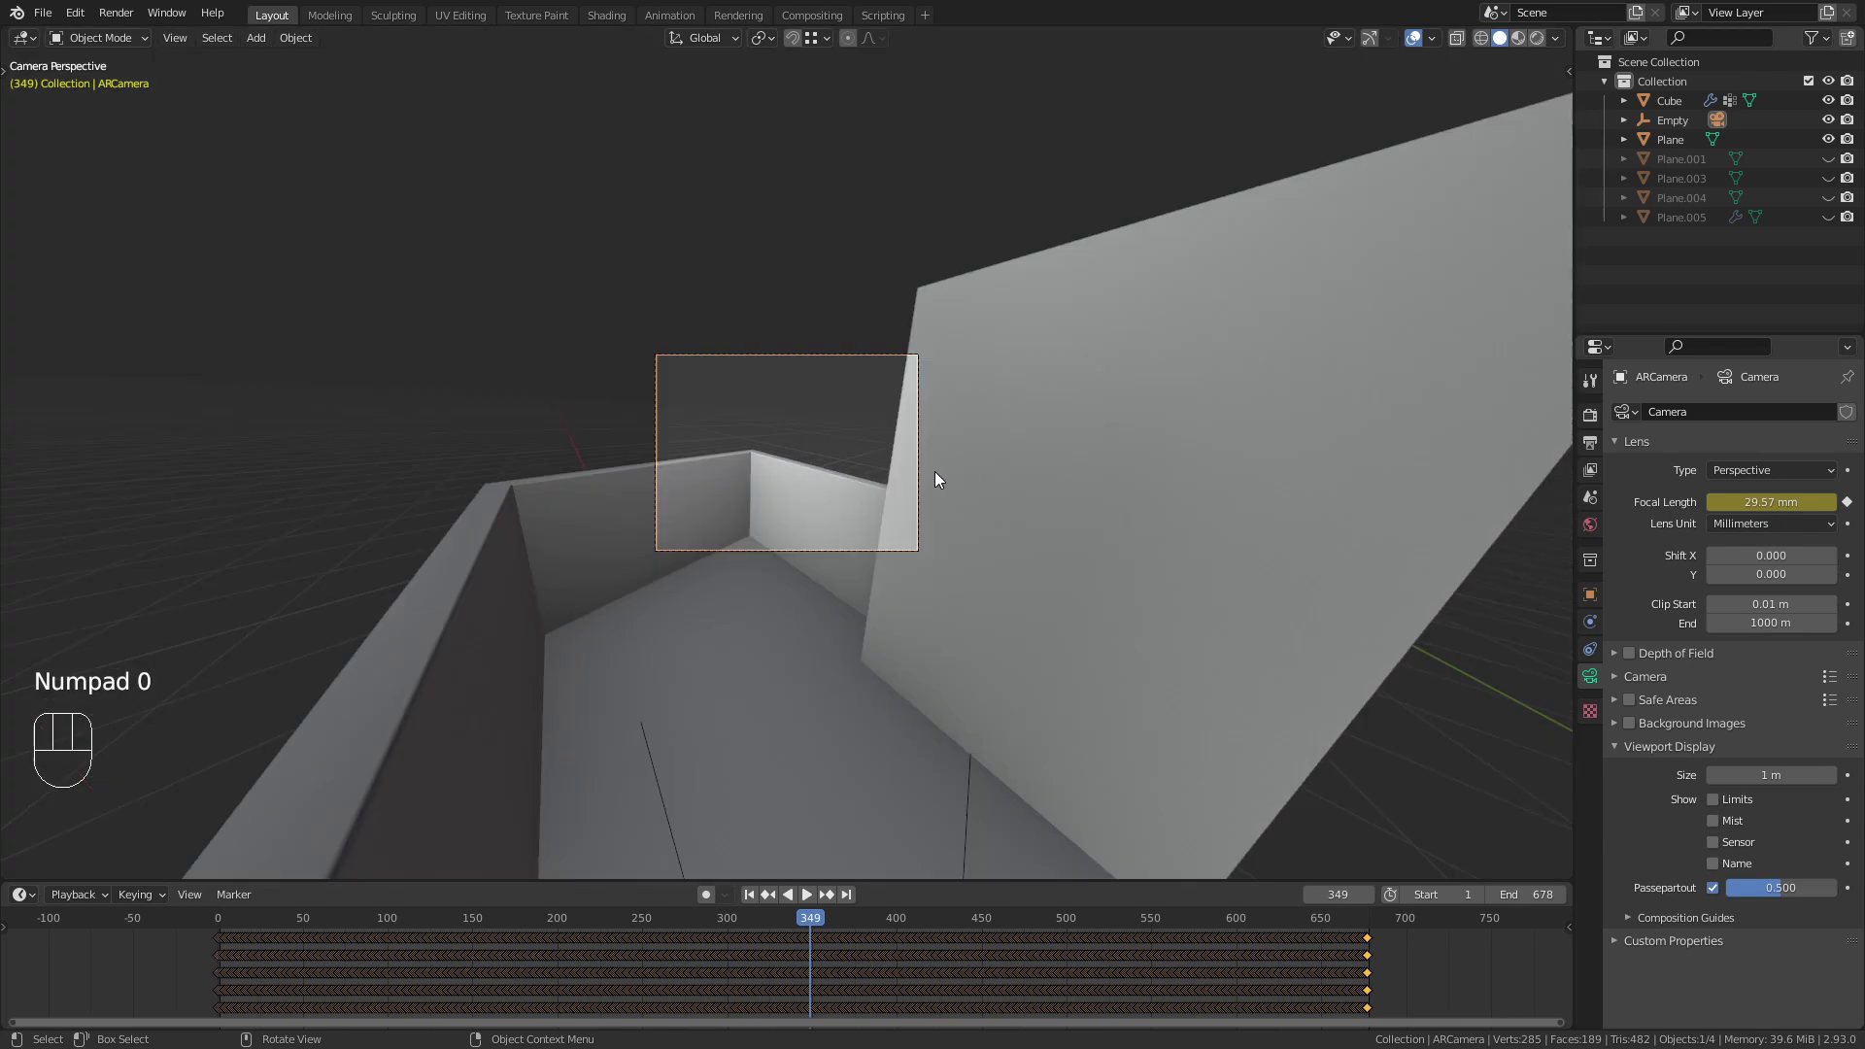
{"action": "scroll", "coordinate": [972, 408], "scroll_direction": "up", "scroll_amount": 2}
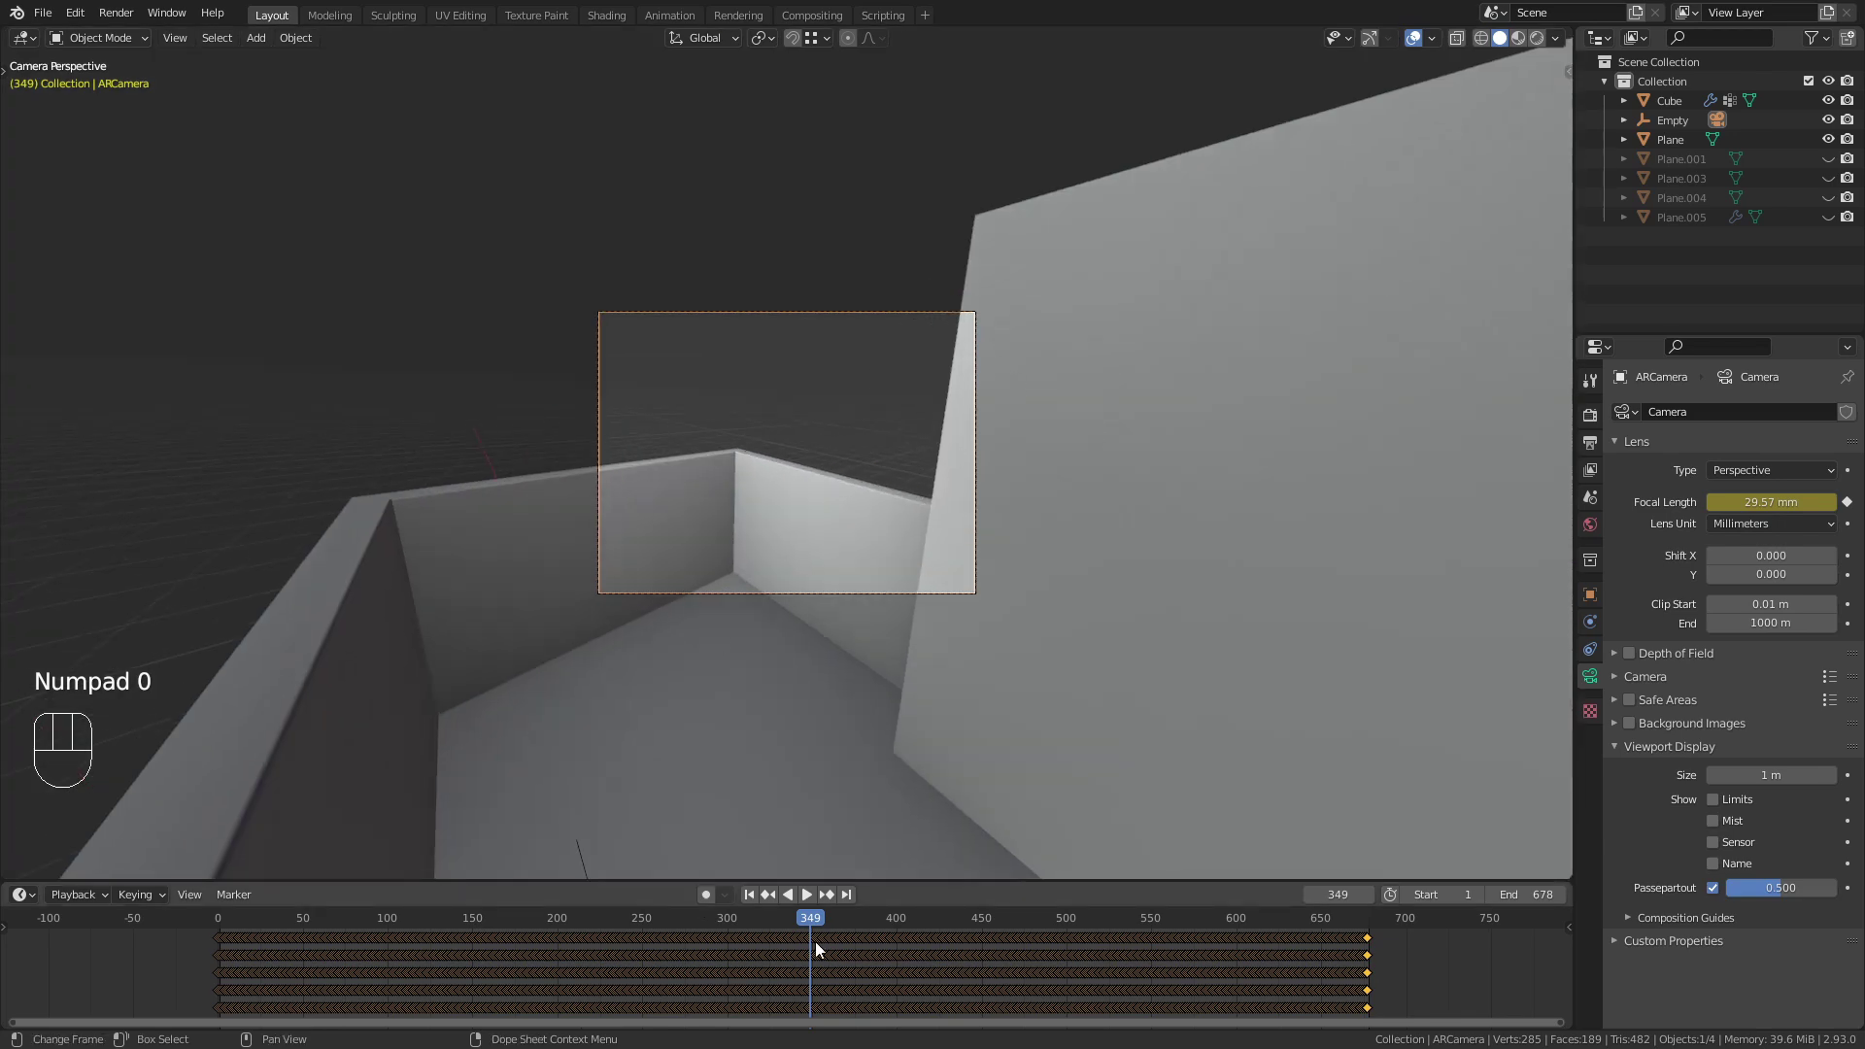
{"action": "left_click_drag", "start_coordinate": [814, 941], "coordinate": [1340, 1013]}
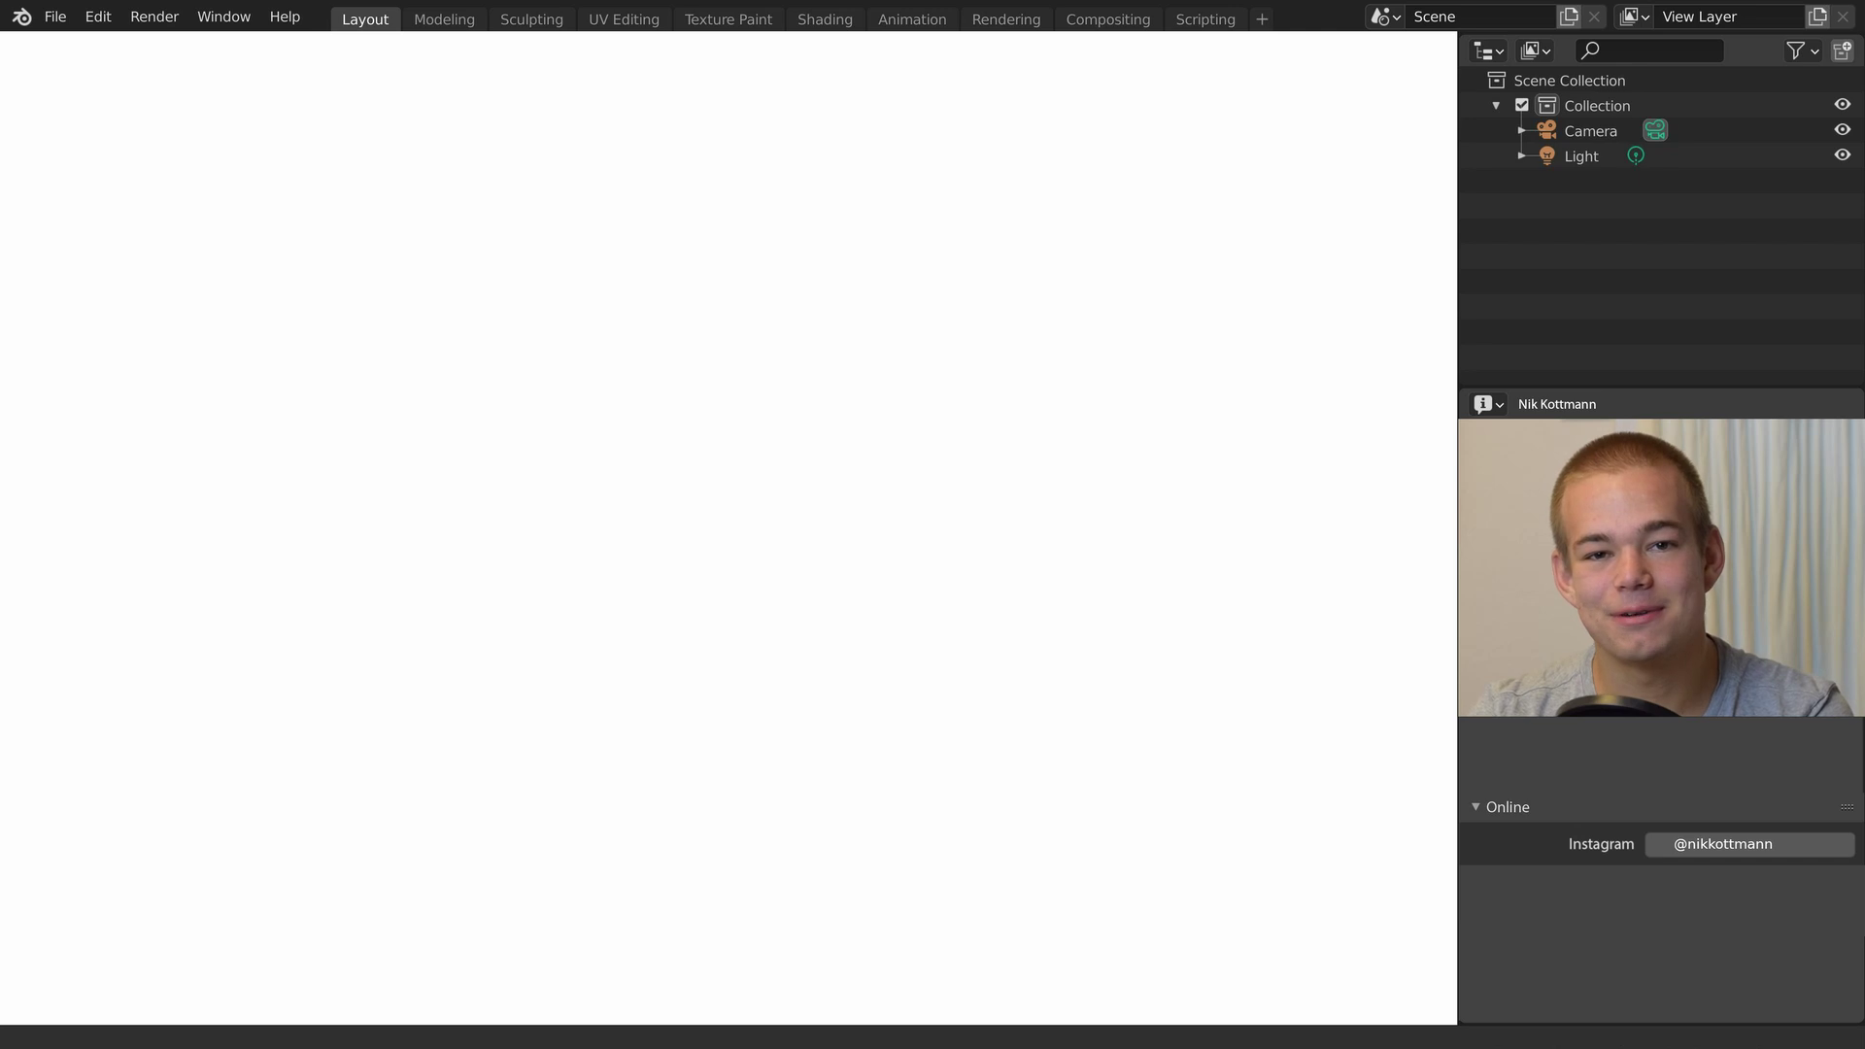